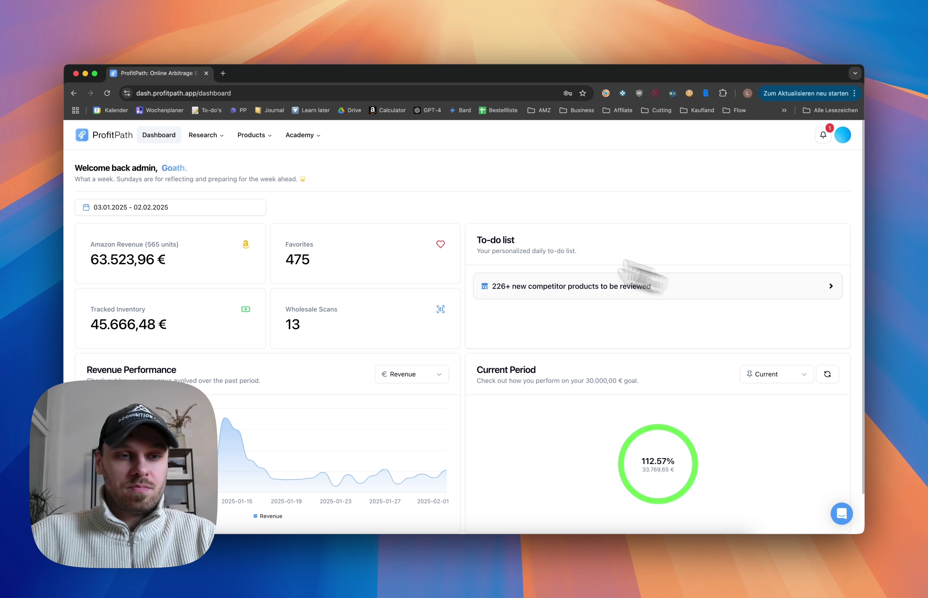
Step: Go to the supplier search, look up the shop "proshop" with region Germany and open its product list
{"action": "scroll", "coordinate": [380, 206], "scroll_direction": "down", "scroll_amount": 1}
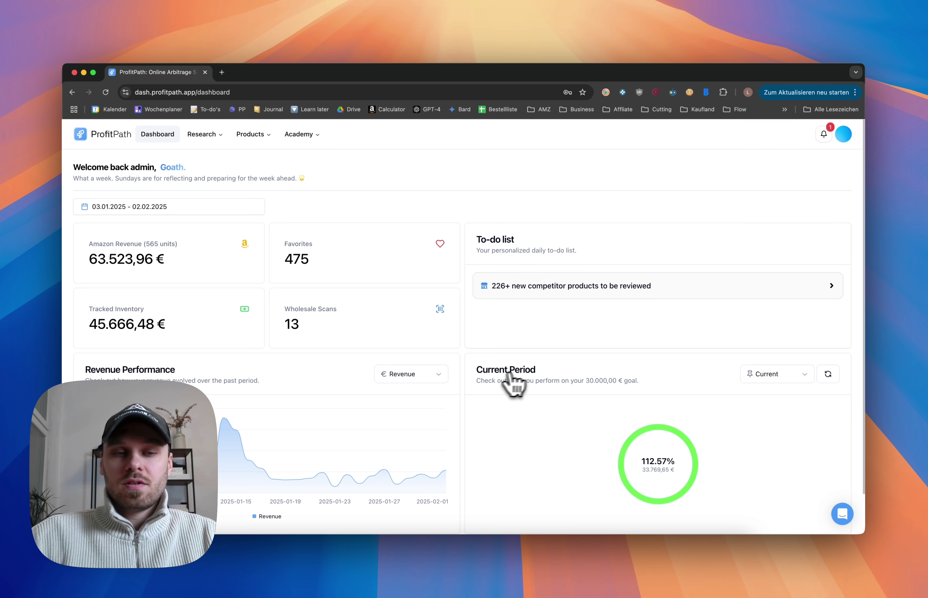
{"action": "left_click", "coordinate": [202, 136]}
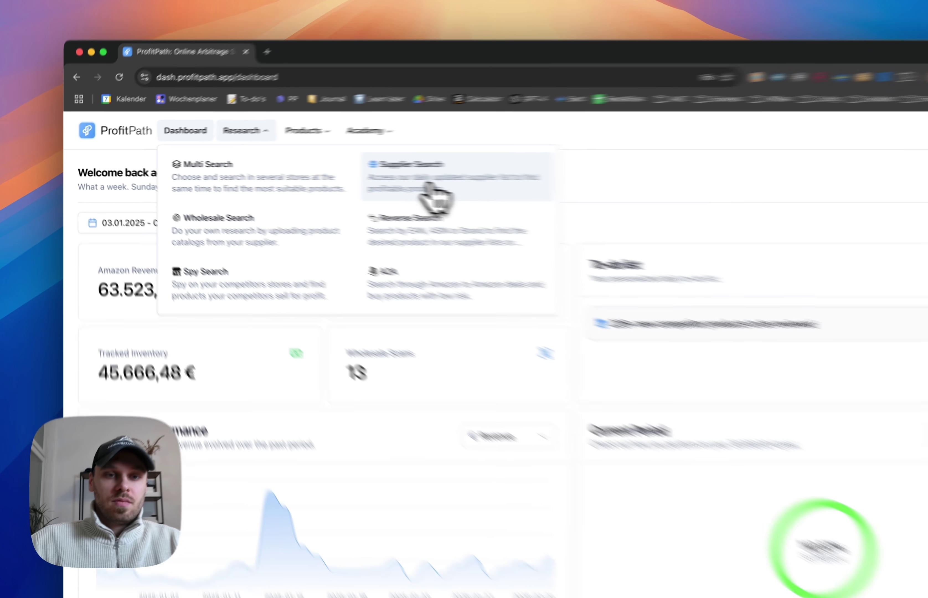
{"action": "left_click", "coordinate": [349, 178]}
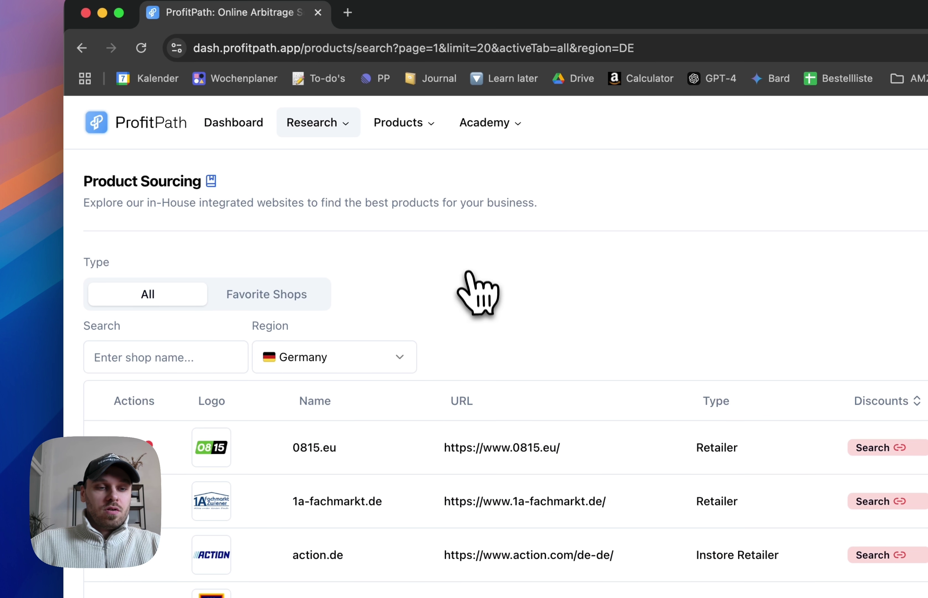
{"action": "left_click", "coordinate": [155, 301]}
{"action": "type", "text": "proshop"}
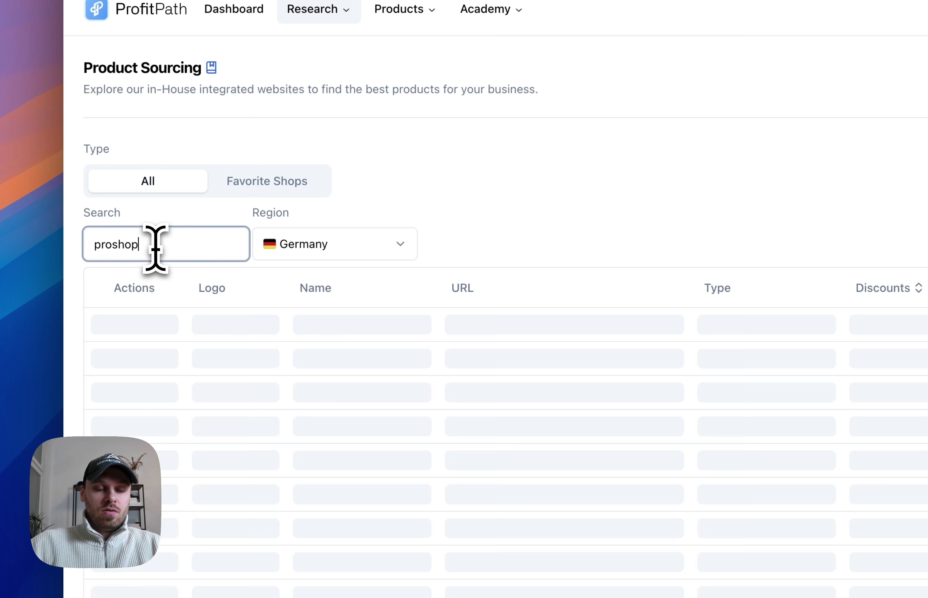
{"action": "left_click", "coordinate": [123, 334]}
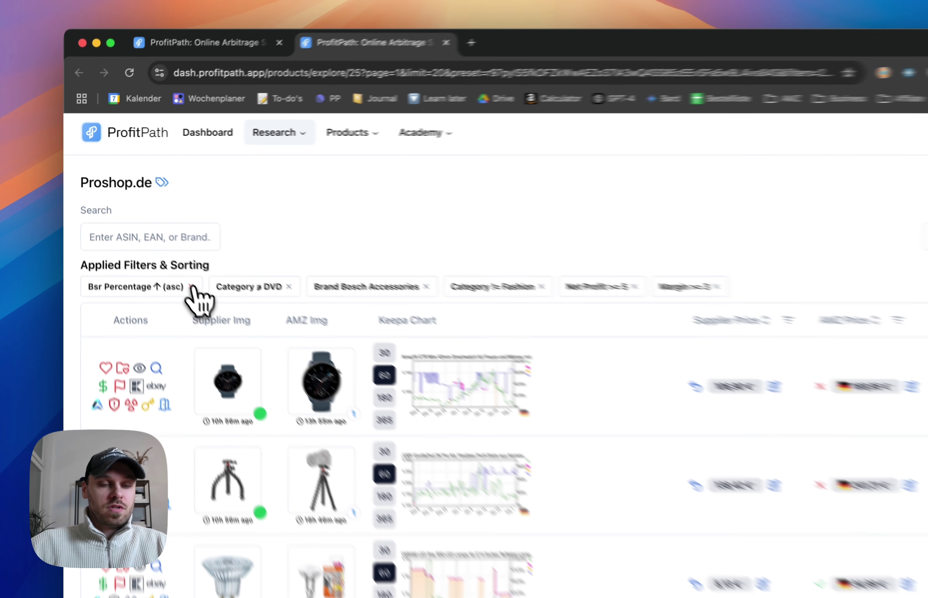
Step: Remove all applied sorting, category, brand, net profit and margin filters from the Proshop.de product list
{"action": "left_click", "coordinate": [147, 235]}
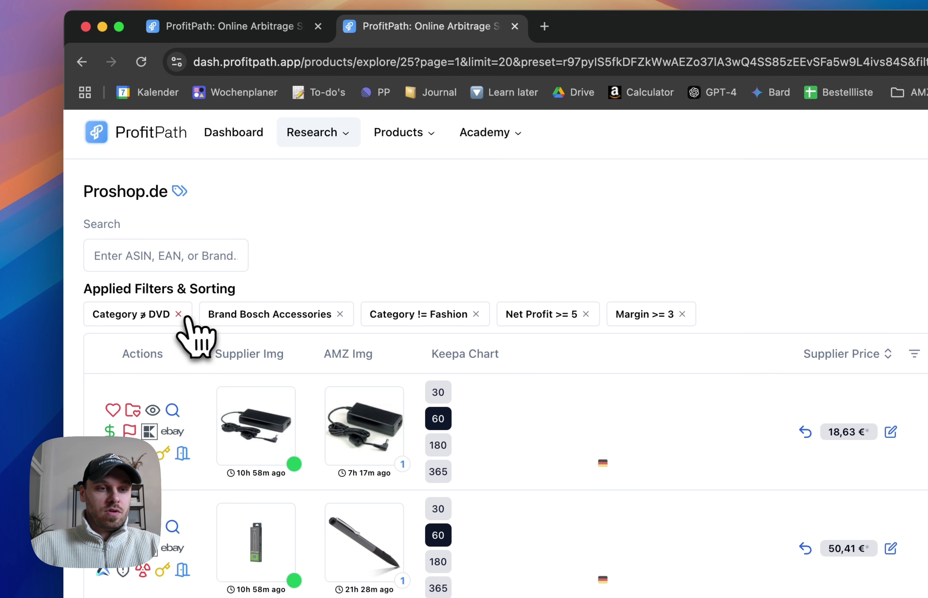
{"action": "left_click", "coordinate": [177, 312]}
{"action": "left_click", "coordinate": [225, 312]}
{"action": "left_click", "coordinate": [199, 314]}
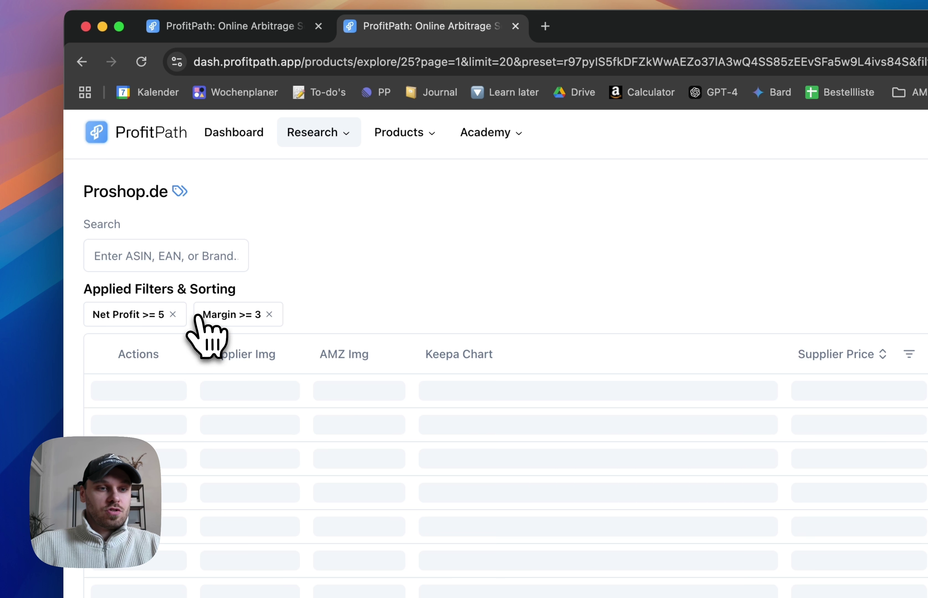
{"action": "left_click", "coordinate": [172, 313]}
{"action": "left_click", "coordinate": [160, 314]}
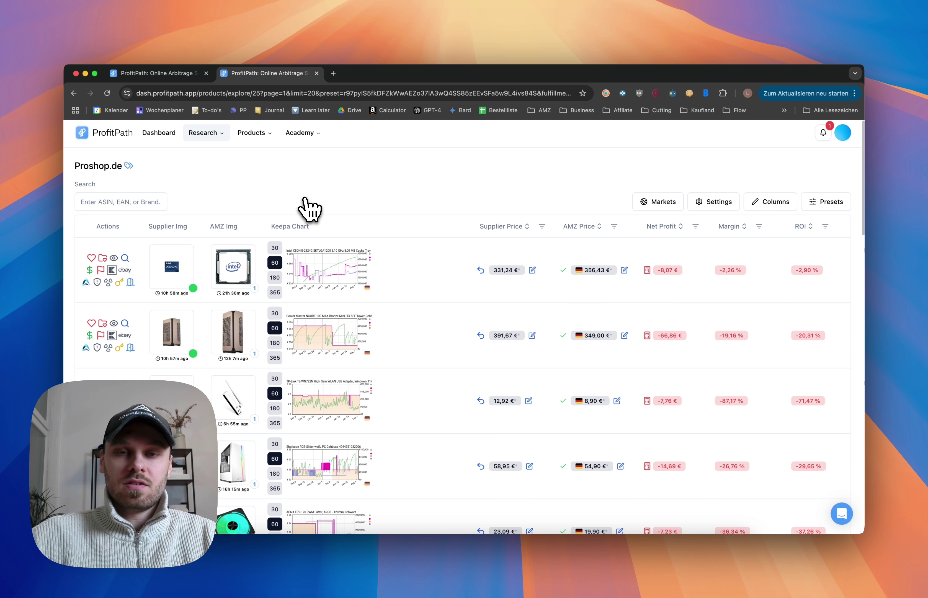
{"action": "scroll", "coordinate": [467, 364], "scroll_direction": "up", "scroll_amount": 1}
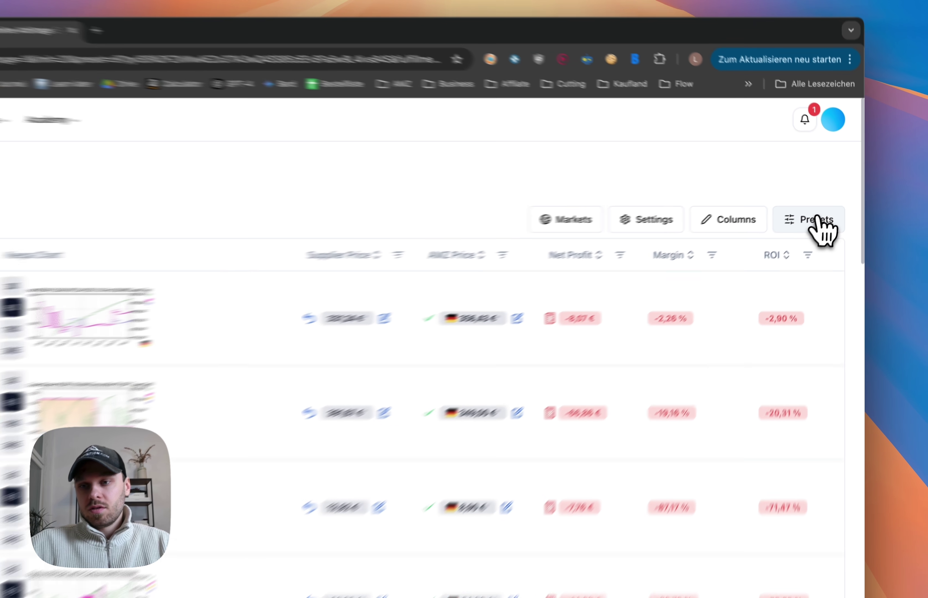
{"action": "left_click", "coordinate": [830, 205]}
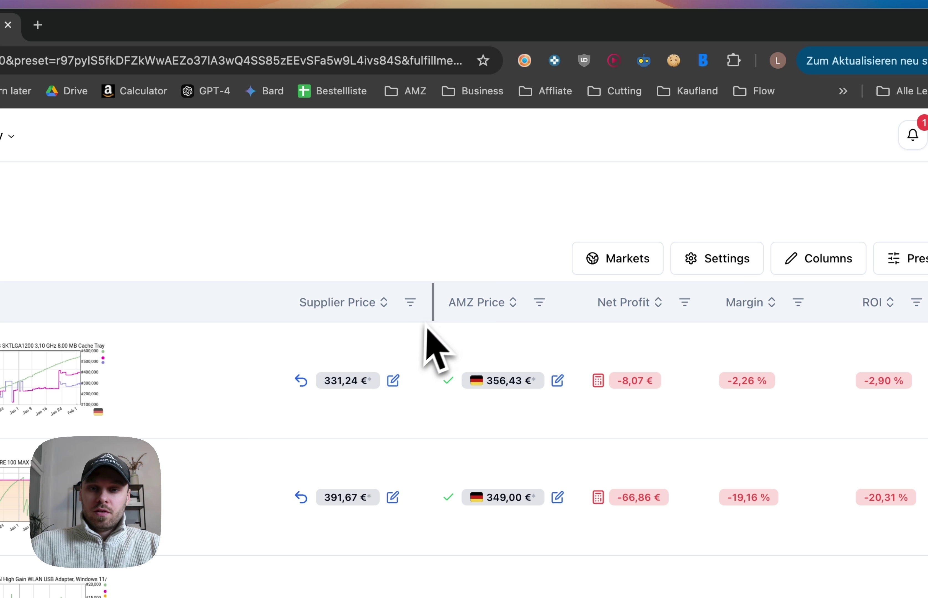
{"action": "left_click", "coordinate": [414, 306]}
{"action": "left_click", "coordinate": [540, 305]}
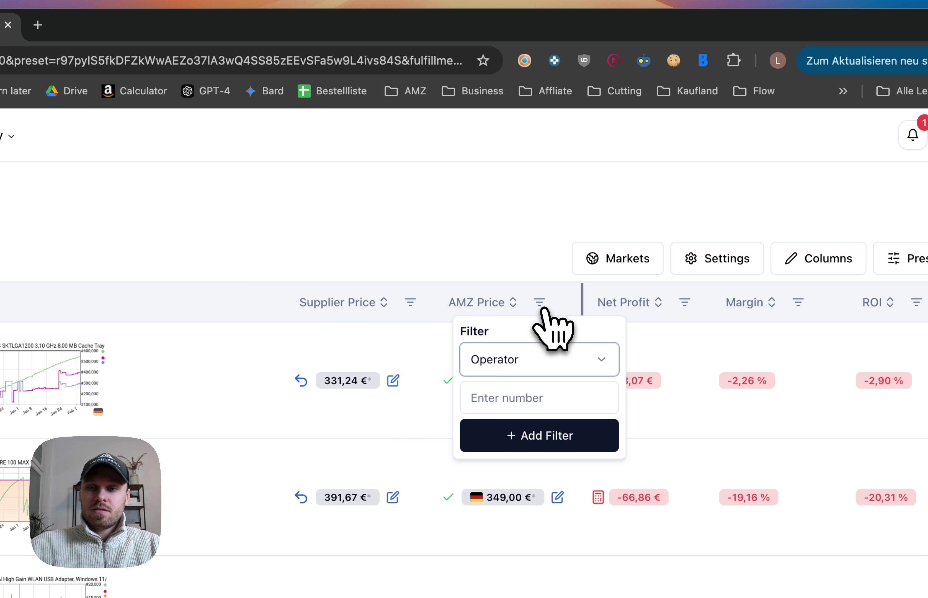
{"action": "left_click", "coordinate": [685, 306]}
{"action": "left_click", "coordinate": [542, 237]}
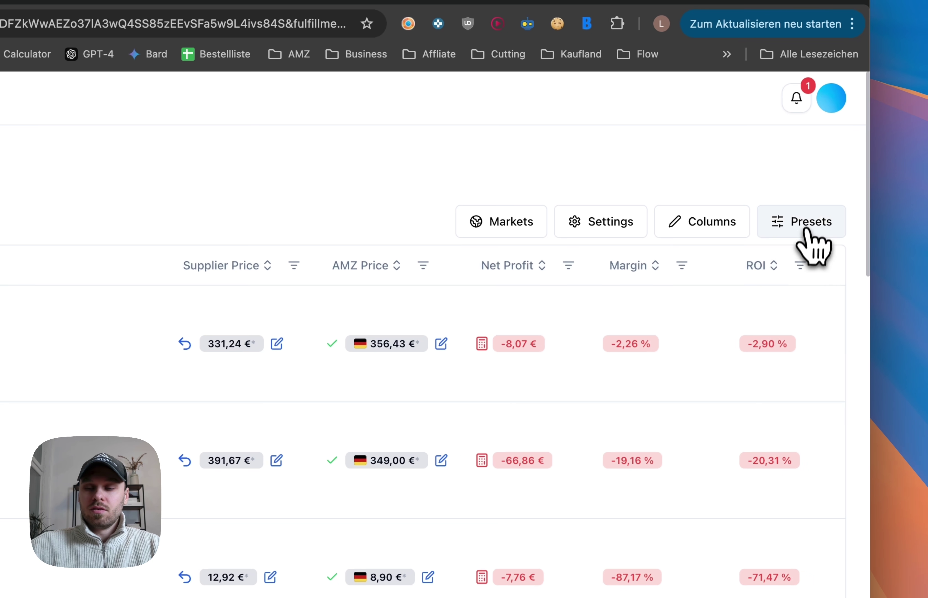
{"action": "left_click", "coordinate": [854, 239]}
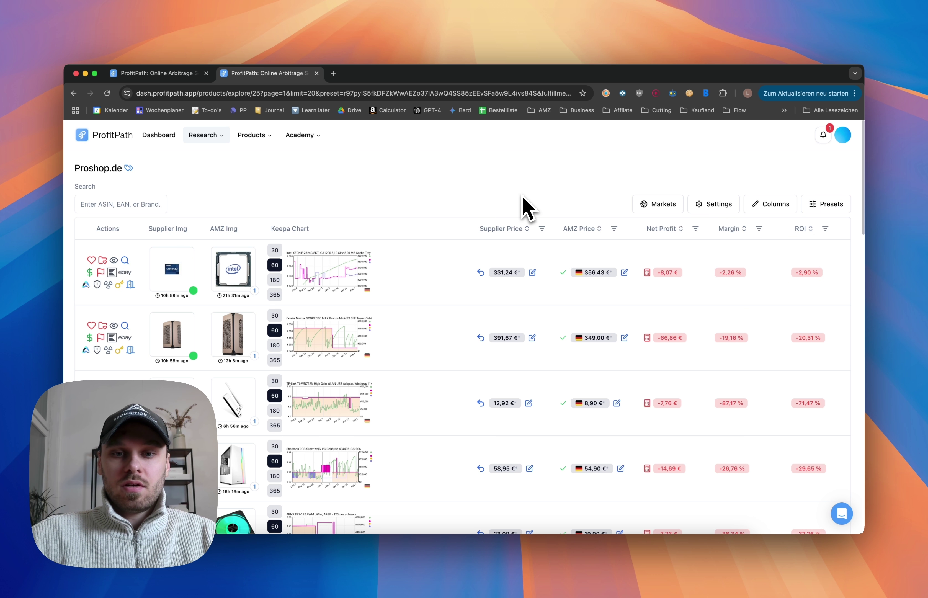
Step: Add a Supplier Price filter to the Proshop.de products with operator >= (Greater or Equal) and value 3
{"action": "scroll", "coordinate": [553, 255], "scroll_direction": "right", "scroll_amount": 3}
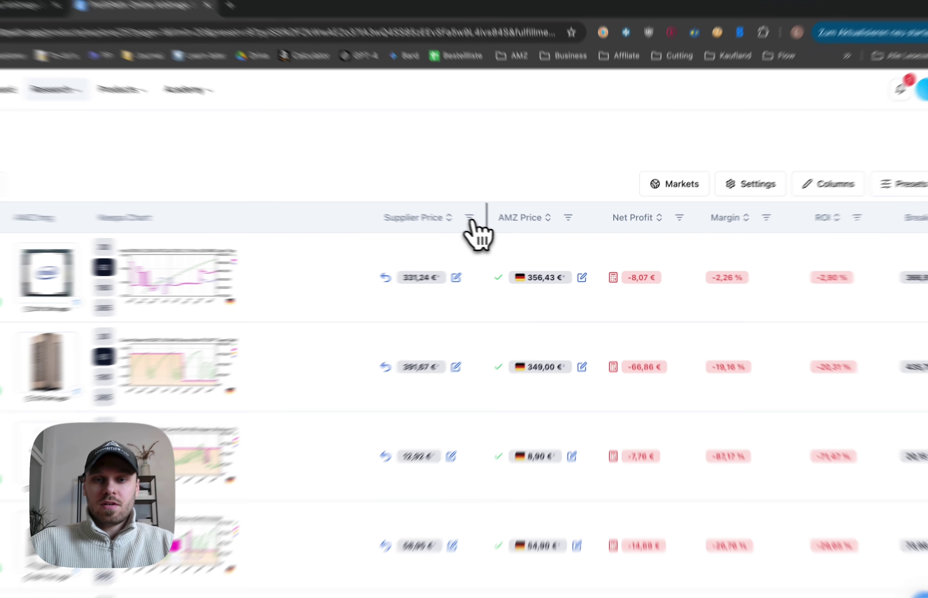
{"action": "left_click", "coordinate": [508, 229]}
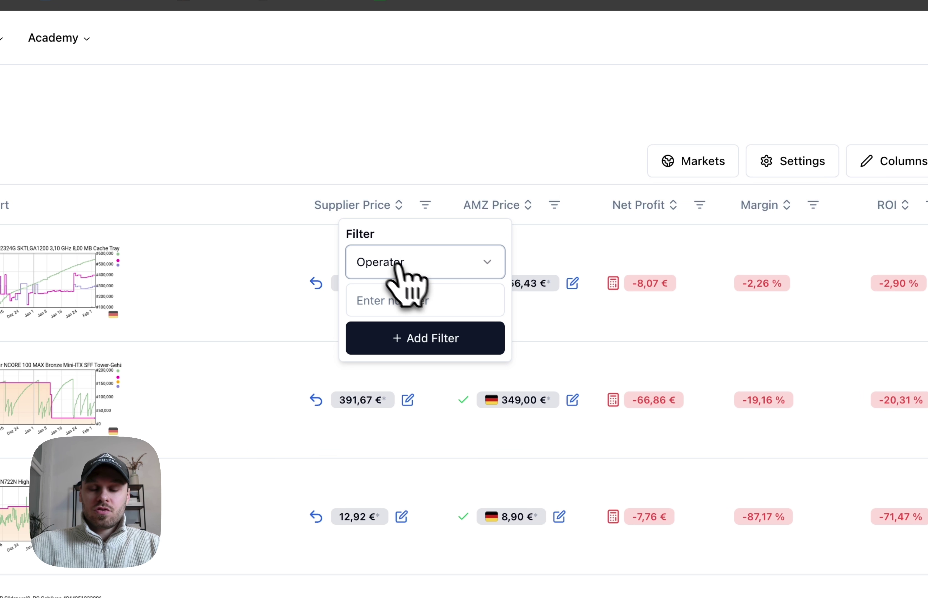
{"action": "left_click", "coordinate": [417, 269]}
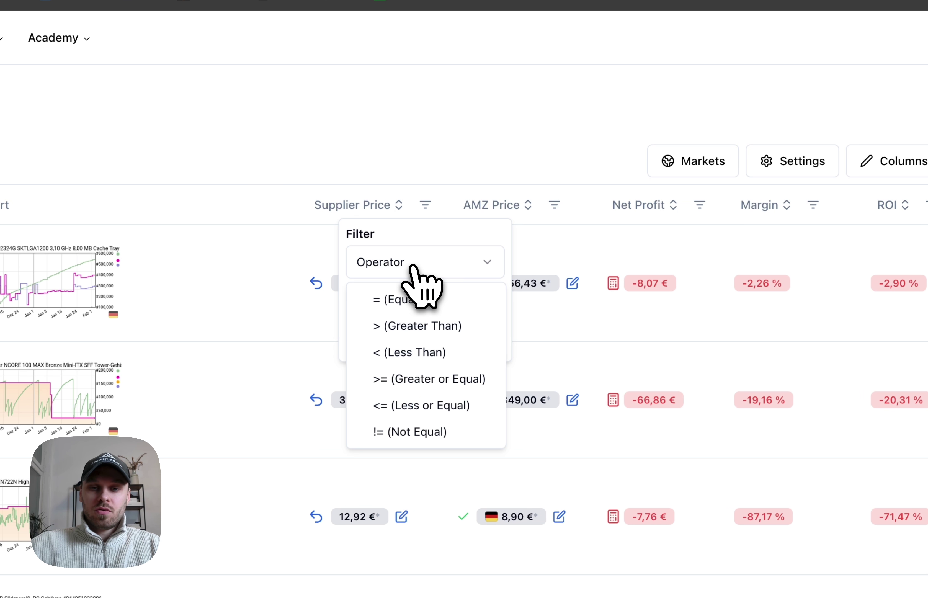
{"action": "left_click", "coordinate": [427, 381]}
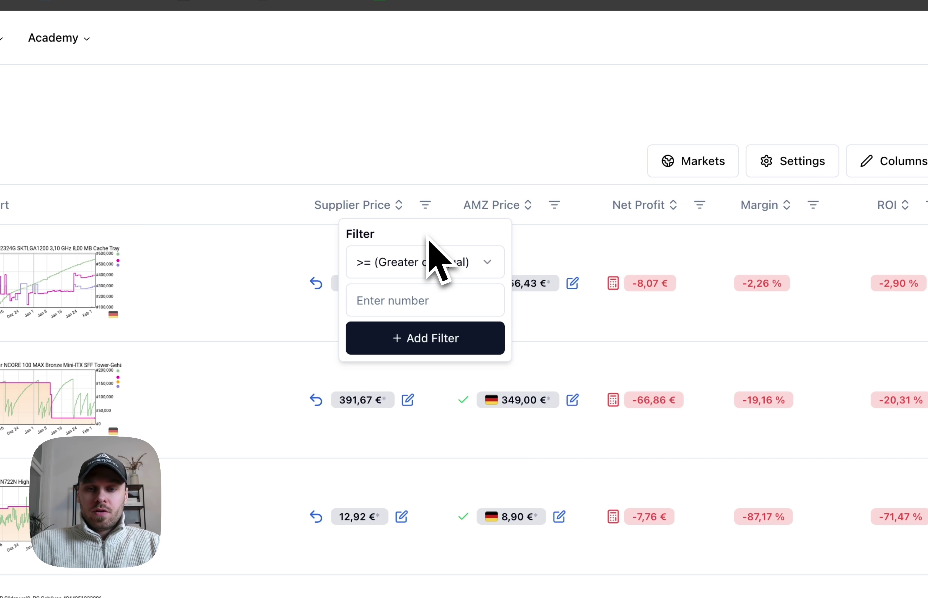
{"action": "left_click", "coordinate": [408, 294]}
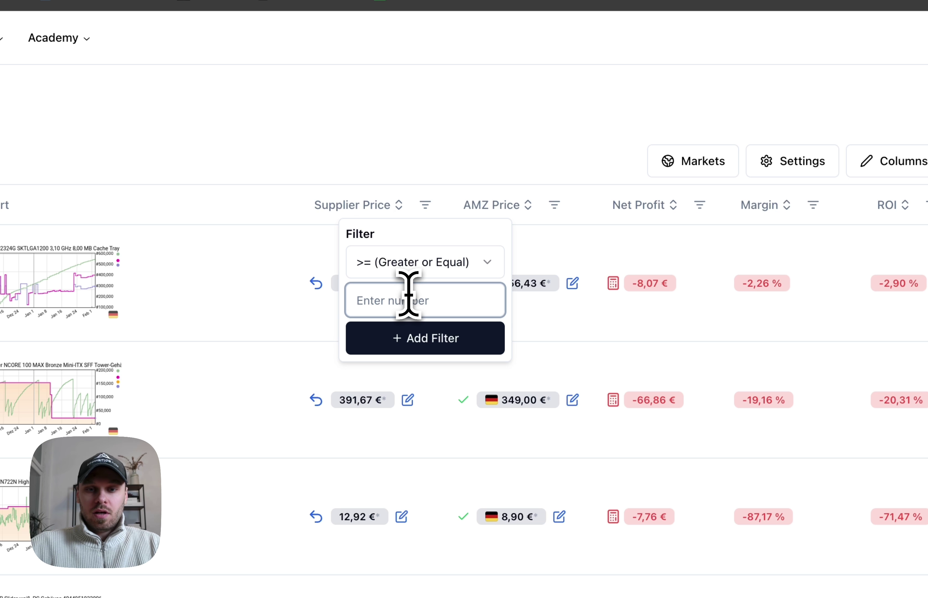
{"action": "type", "text": "3"}
{"action": "left_click", "coordinate": [415, 339]}
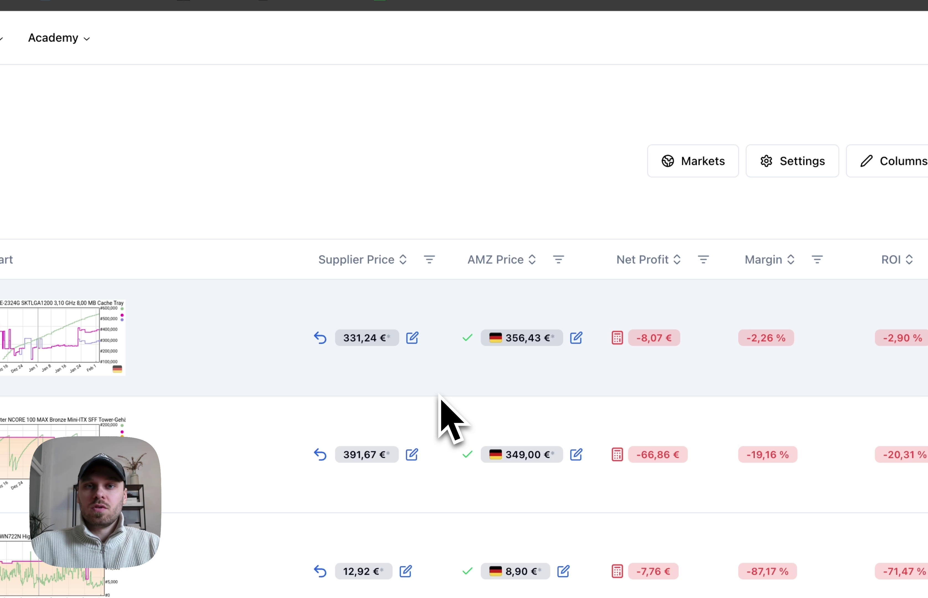
Step: Add a Net Profit filter with operator >= (Greater or Equal) and value 3
{"action": "scroll", "coordinate": [448, 382], "scroll_direction": "right", "scroll_amount": 6}
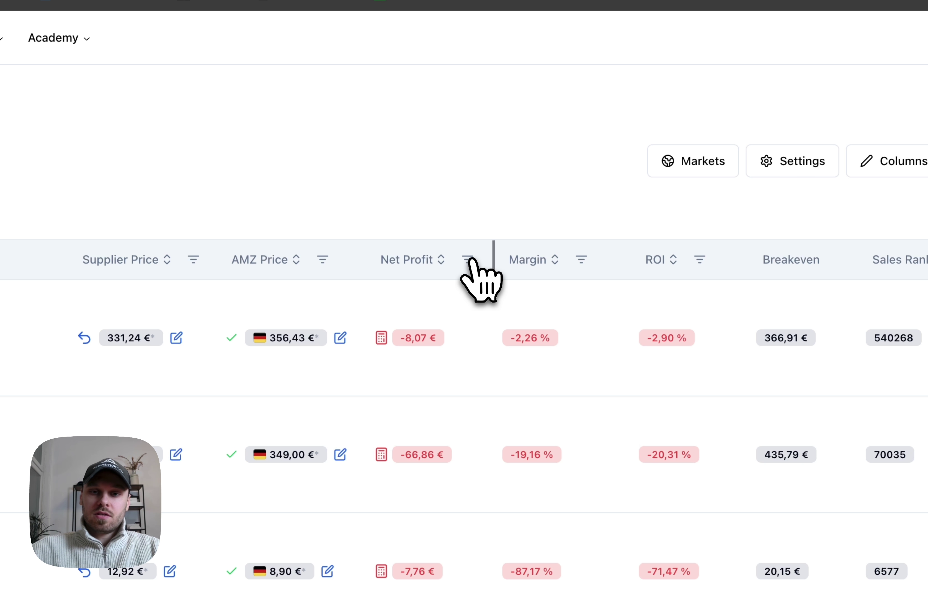
{"action": "left_click", "coordinate": [468, 259]}
{"action": "left_click", "coordinate": [468, 316]}
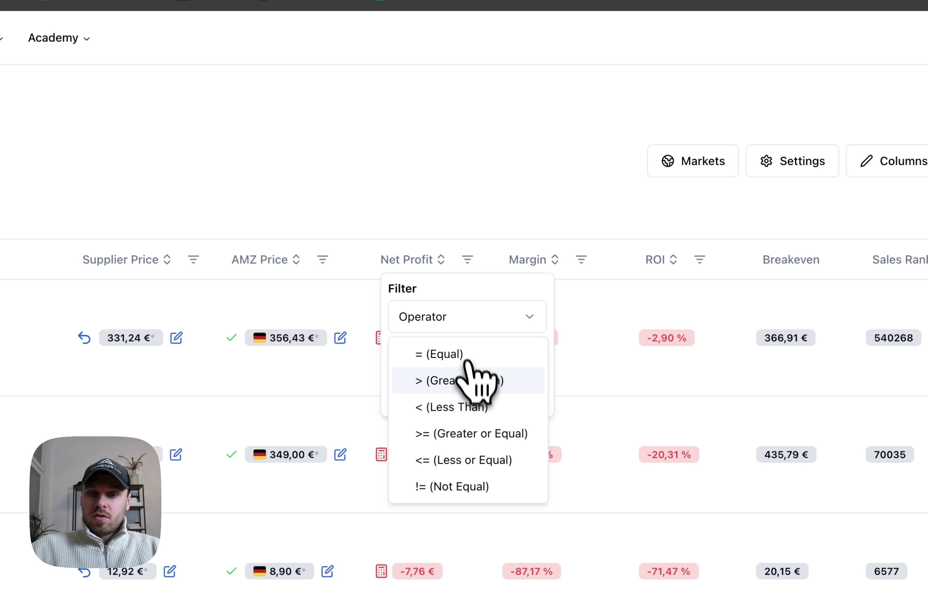
{"action": "left_click", "coordinate": [477, 436]}
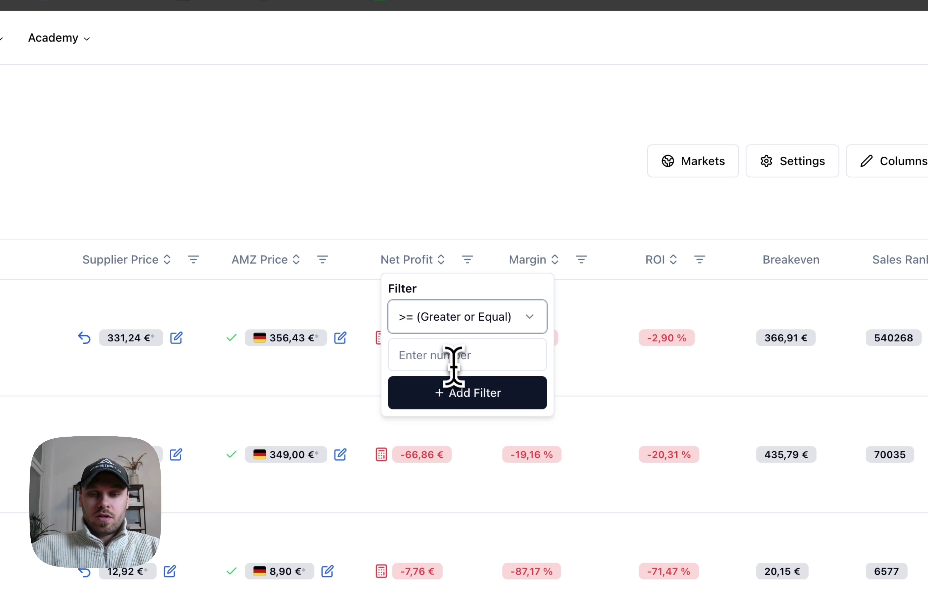
{"action": "left_click", "coordinate": [453, 367]}
{"action": "type", "text": "3"}
{"action": "left_click", "coordinate": [464, 404]}
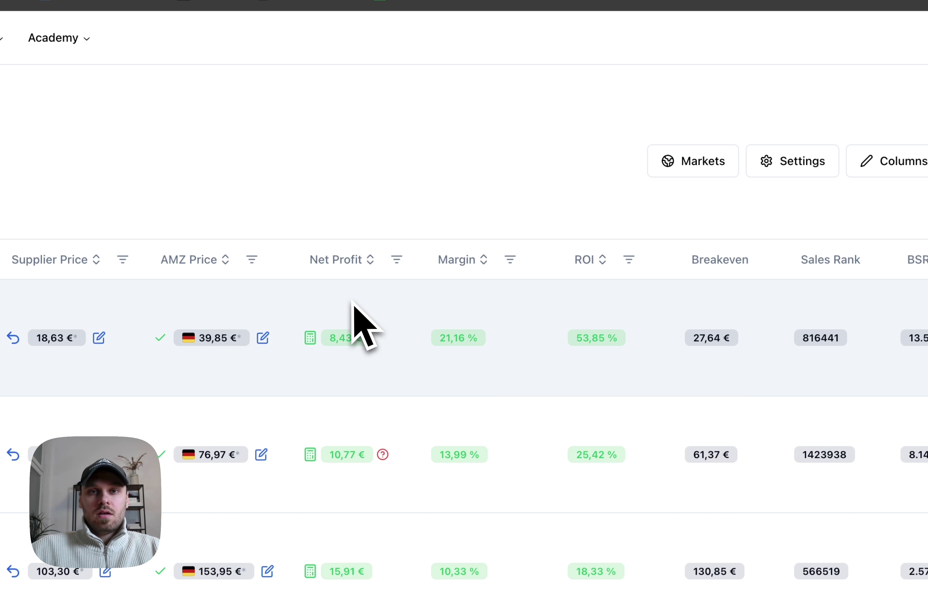
Step: Add a Margin filter with operator >= (Greater or Equal) and value 7 %
{"action": "scroll", "coordinate": [444, 315], "scroll_direction": "right", "scroll_amount": 3}
{"action": "left_click", "coordinate": [444, 261]}
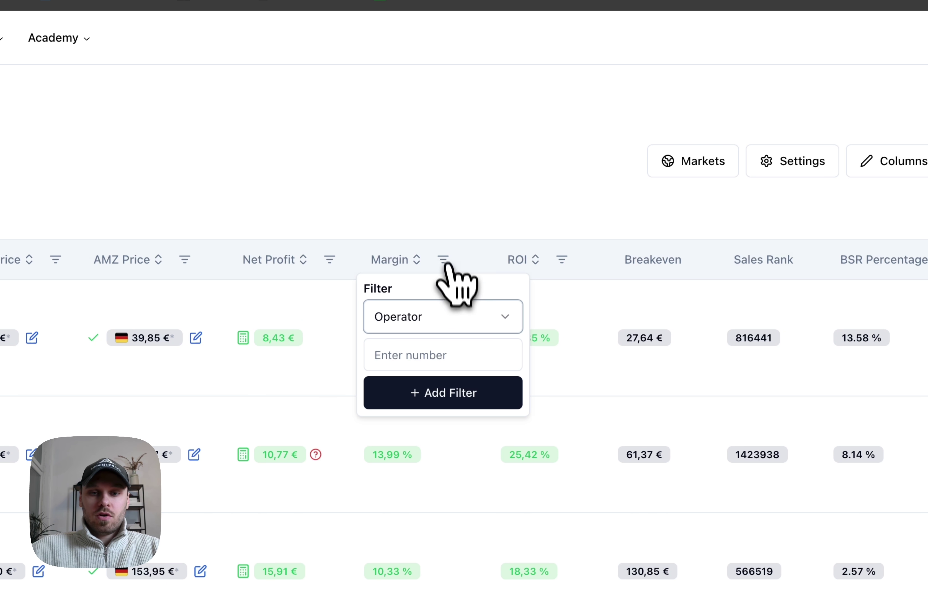
{"action": "left_click", "coordinate": [443, 316]}
{"action": "left_click", "coordinate": [448, 434]}
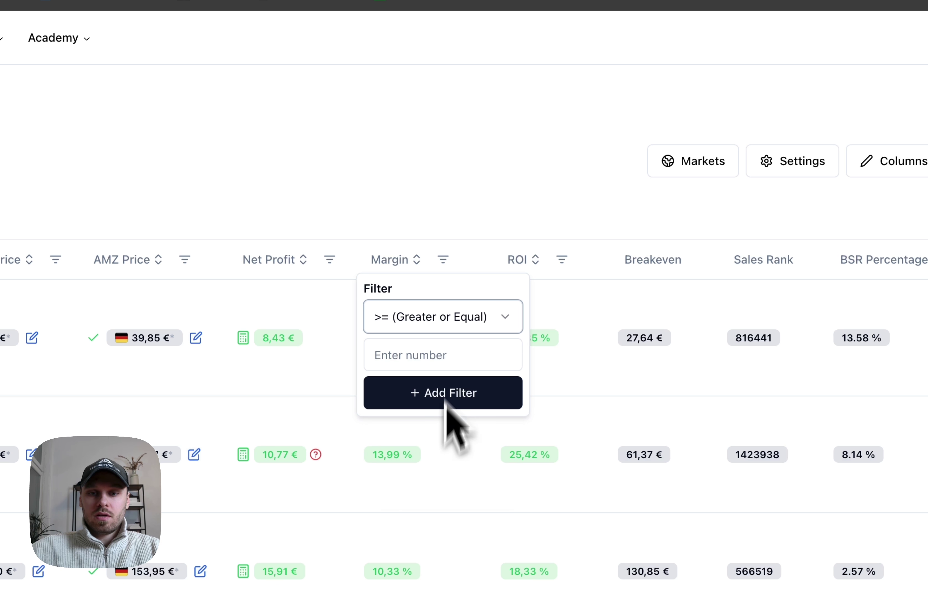
{"action": "left_click", "coordinate": [429, 353]}
{"action": "type", "text": "7"}
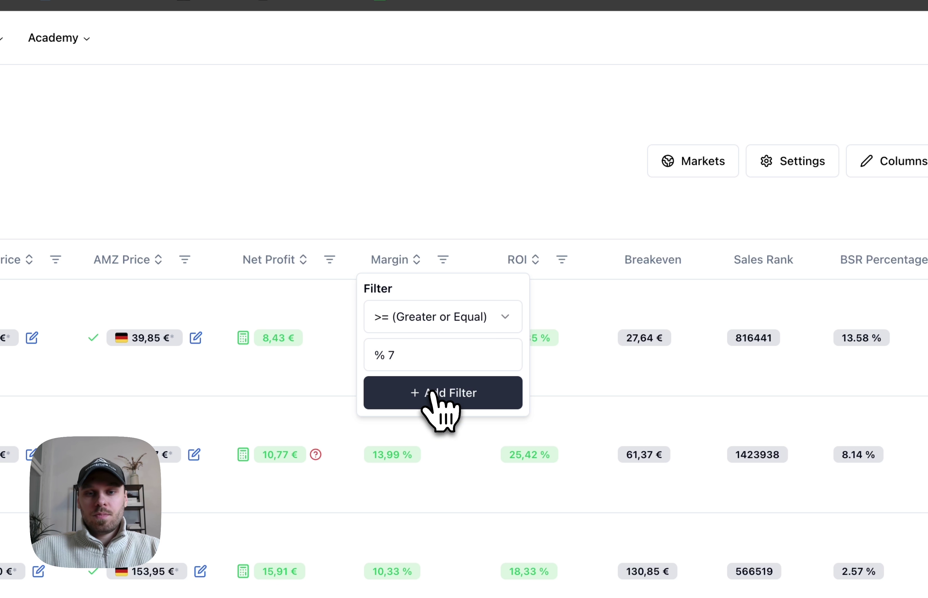
{"action": "left_click", "coordinate": [433, 392]}
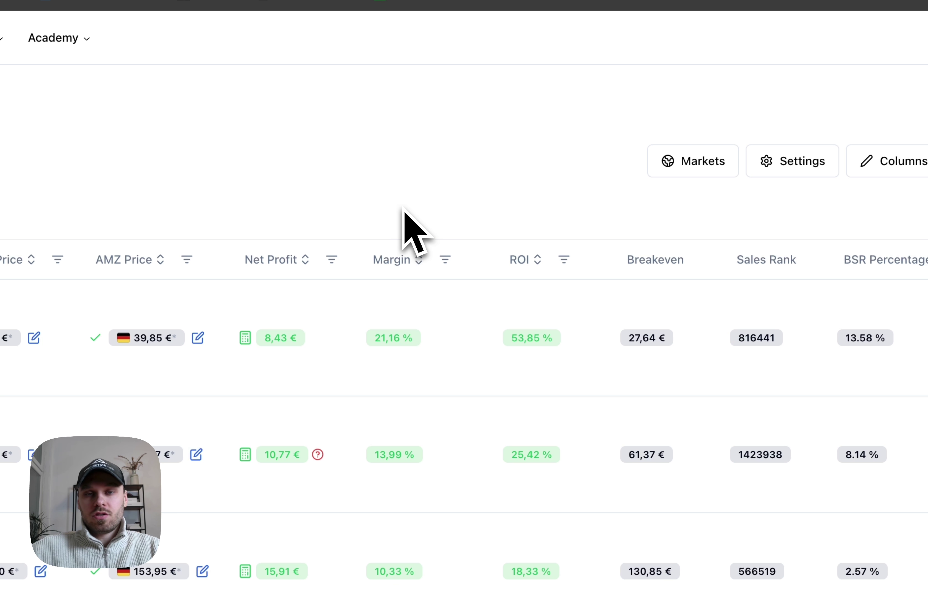
Step: Sort the products by BSR Percentage in ascending order and add an Offers filter of >= 2
{"action": "scroll", "coordinate": [490, 356], "scroll_direction": "right", "scroll_amount": 8}
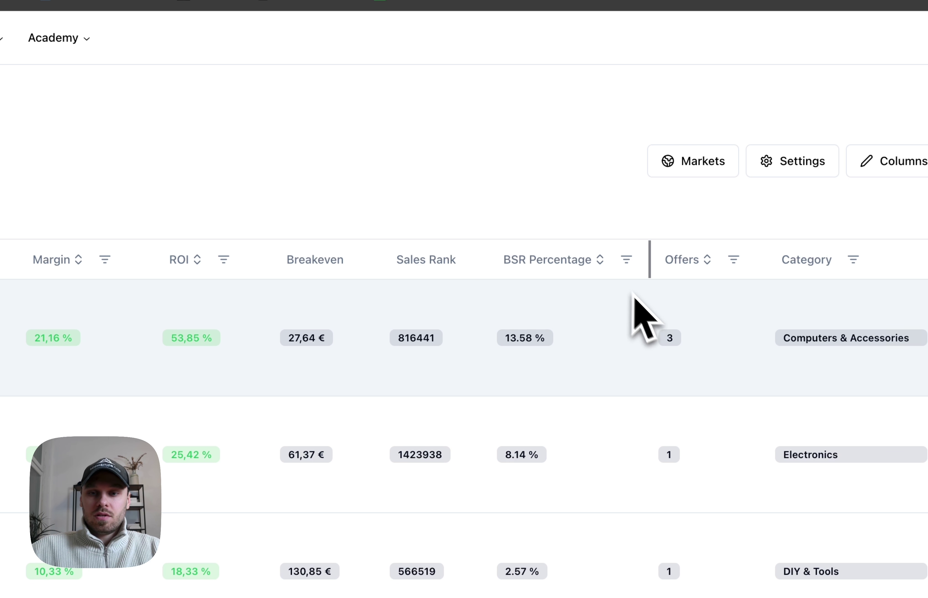
{"action": "left_click", "coordinate": [598, 265]}
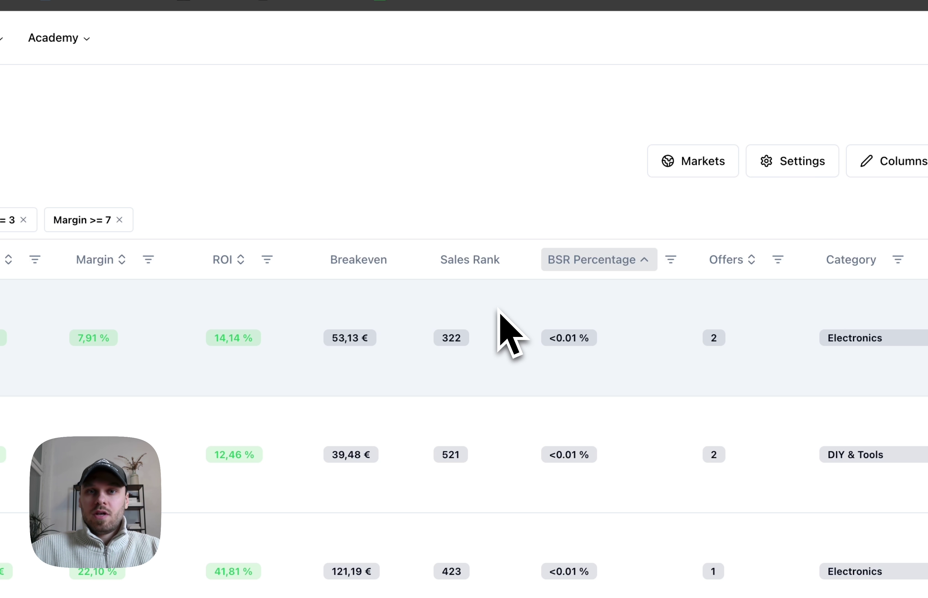
{"action": "scroll", "coordinate": [499, 310], "scroll_direction": "right", "scroll_amount": 8}
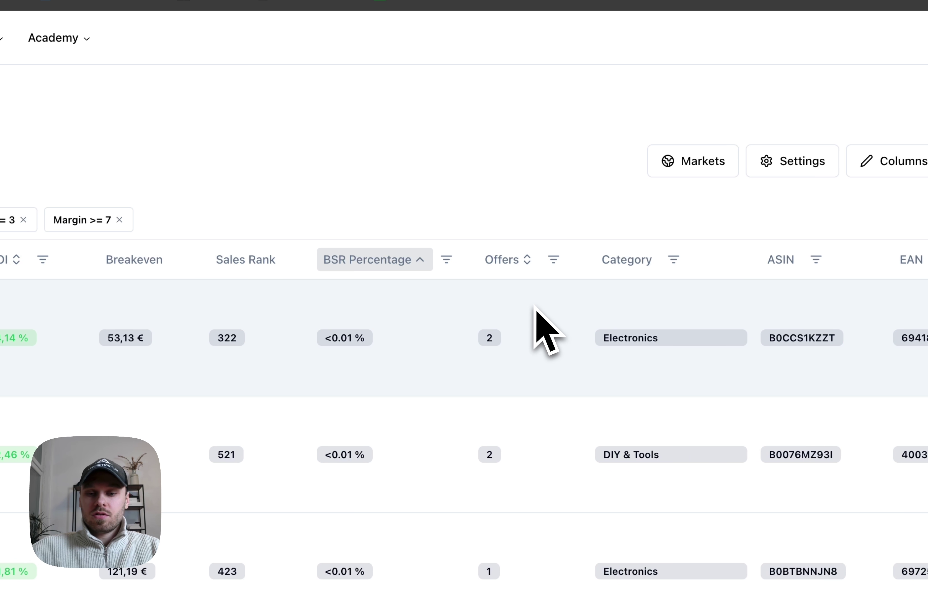
{"action": "left_click", "coordinate": [554, 259]}
{"action": "left_click", "coordinate": [553, 317]}
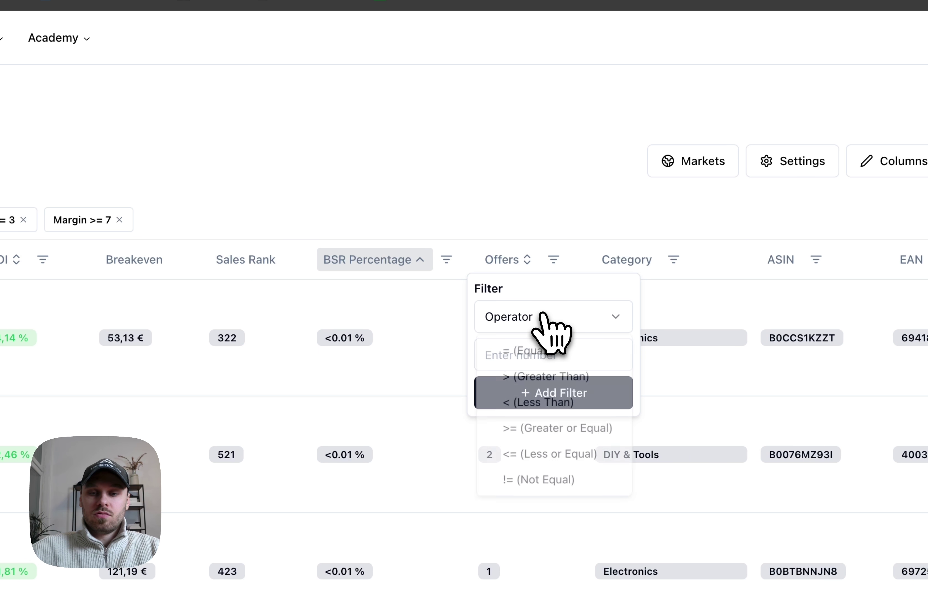
{"action": "left_click", "coordinate": [550, 433]}
{"action": "left_click", "coordinate": [546, 354]}
{"action": "type", "text": "2"}
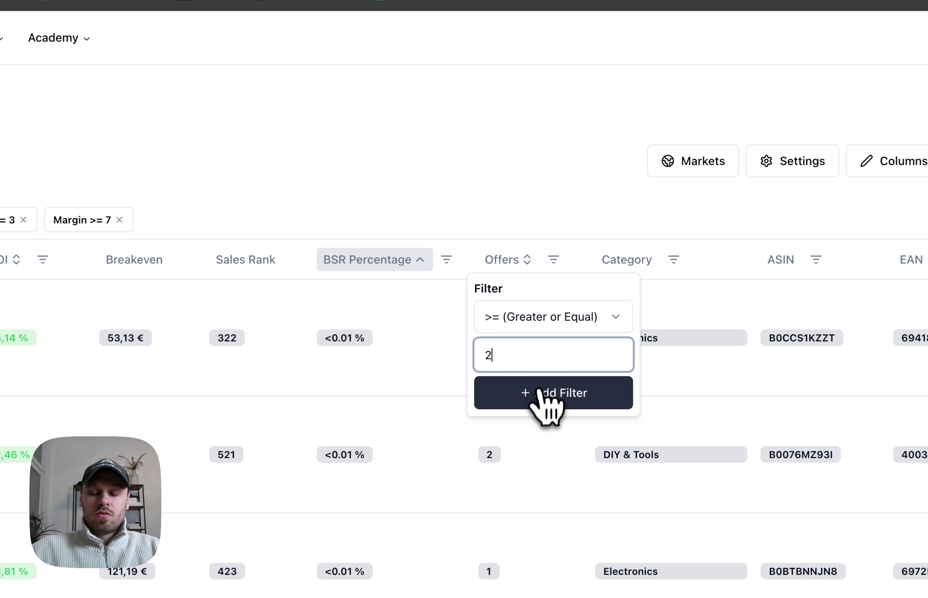
{"action": "left_click", "coordinate": [538, 402]}
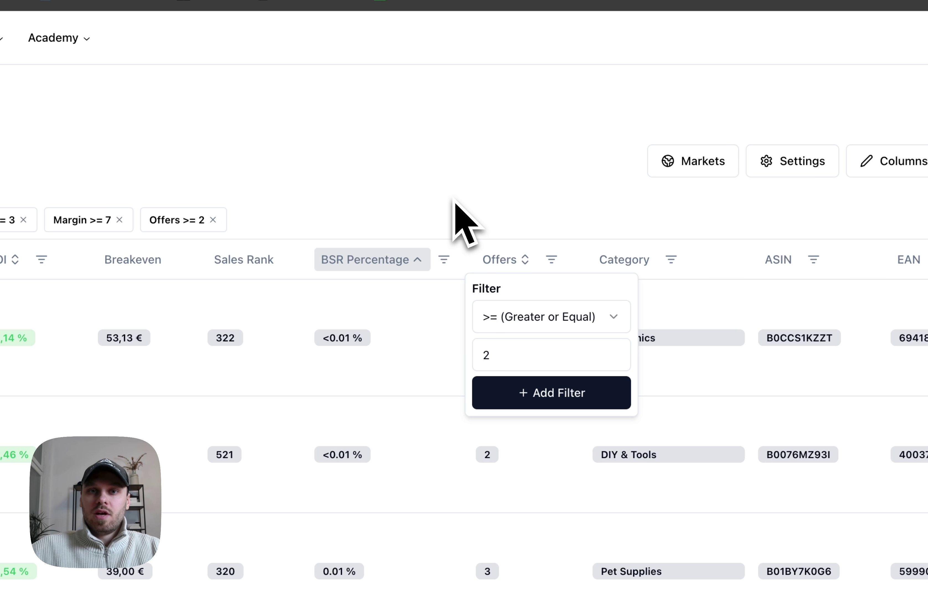
Step: Add a Category filter with operator != (Not Equal) to exclude Fashion products
{"action": "scroll", "coordinate": [488, 355], "scroll_direction": "right", "scroll_amount": 10}
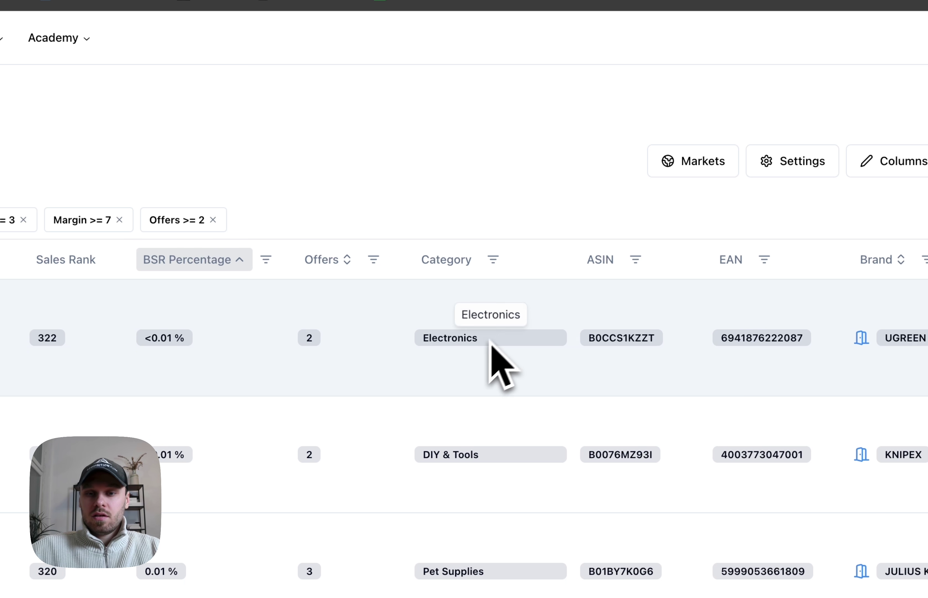
{"action": "scroll", "coordinate": [502, 316], "scroll_direction": "right", "scroll_amount": 2}
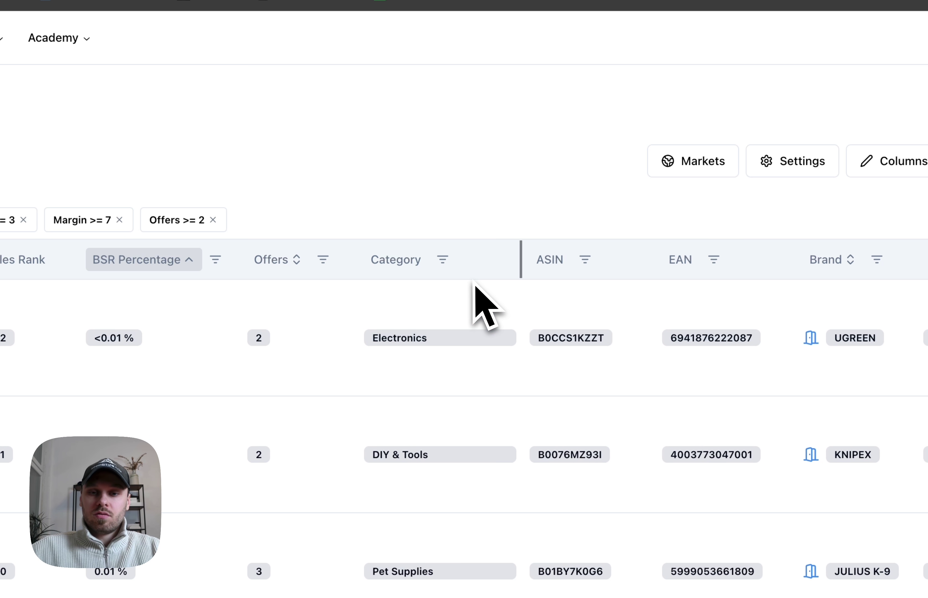
{"action": "left_click", "coordinate": [443, 259]}
{"action": "left_click", "coordinate": [445, 316]}
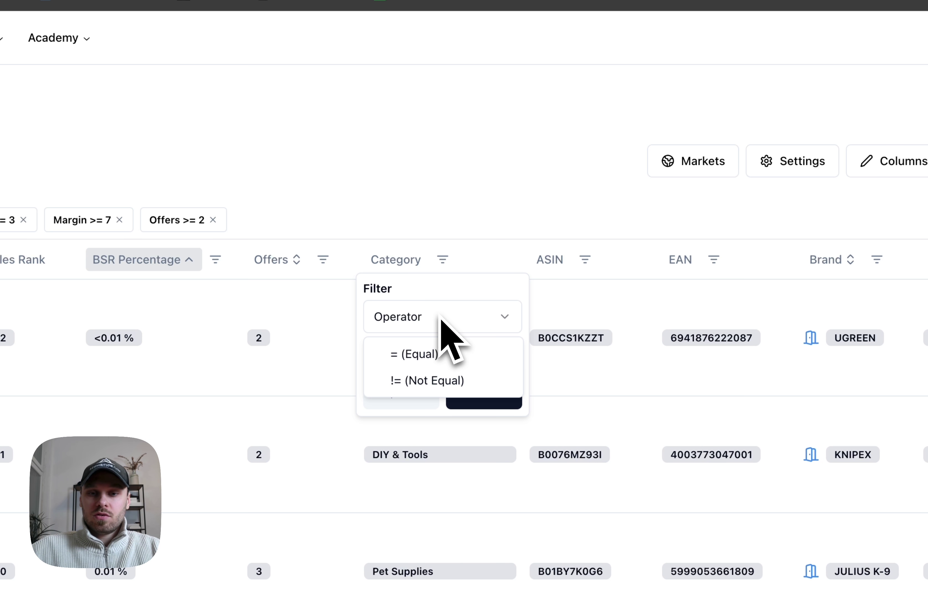
{"action": "left_click", "coordinate": [432, 380]}
{"action": "left_click", "coordinate": [434, 356]}
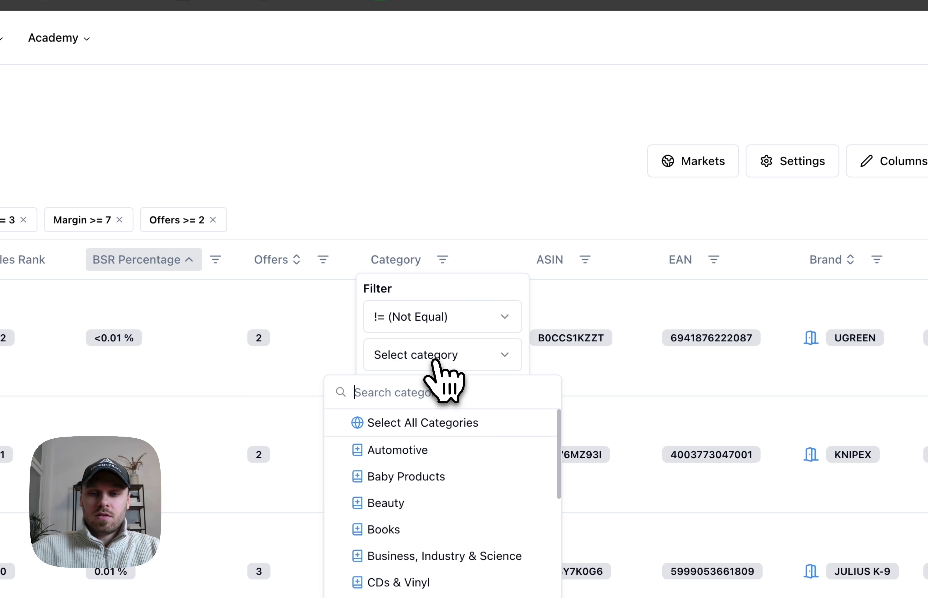
{"action": "scroll", "coordinate": [439, 509], "scroll_direction": "down", "scroll_amount": 2}
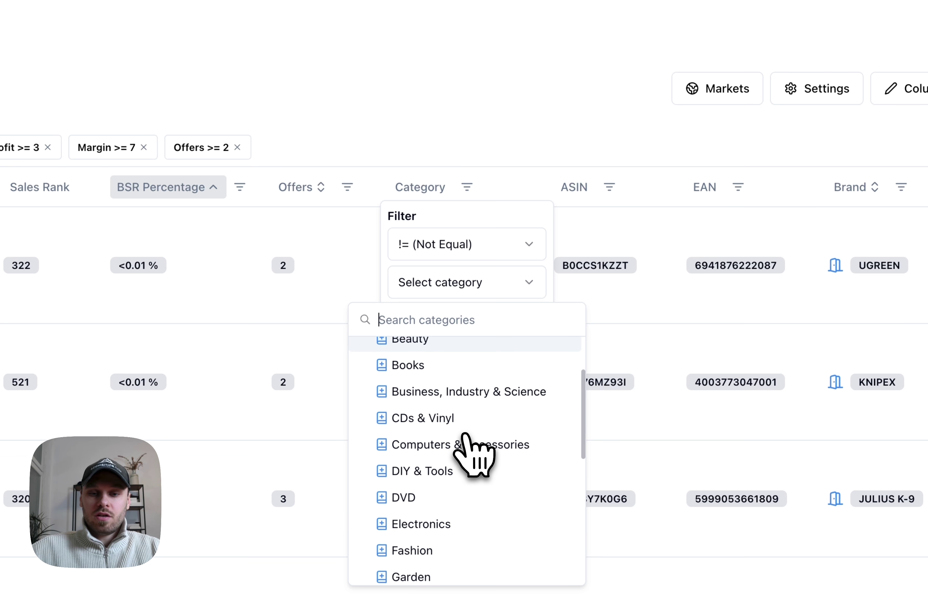
{"action": "scroll", "coordinate": [465, 433], "scroll_direction": "down", "scroll_amount": 8}
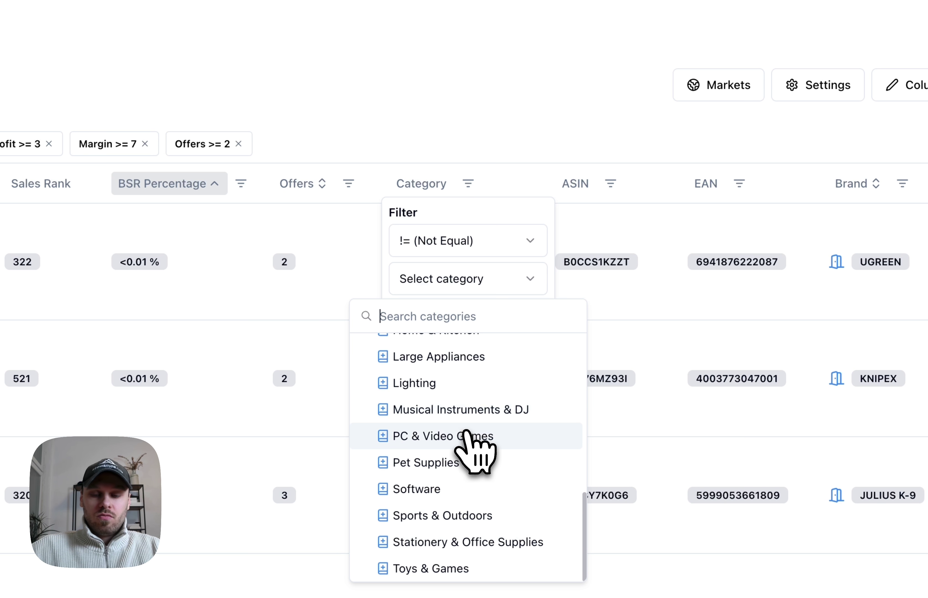
{"action": "scroll", "coordinate": [475, 464], "scroll_direction": "up", "scroll_amount": 3}
{"action": "scroll", "coordinate": [470, 452], "scroll_direction": "up", "scroll_amount": 5}
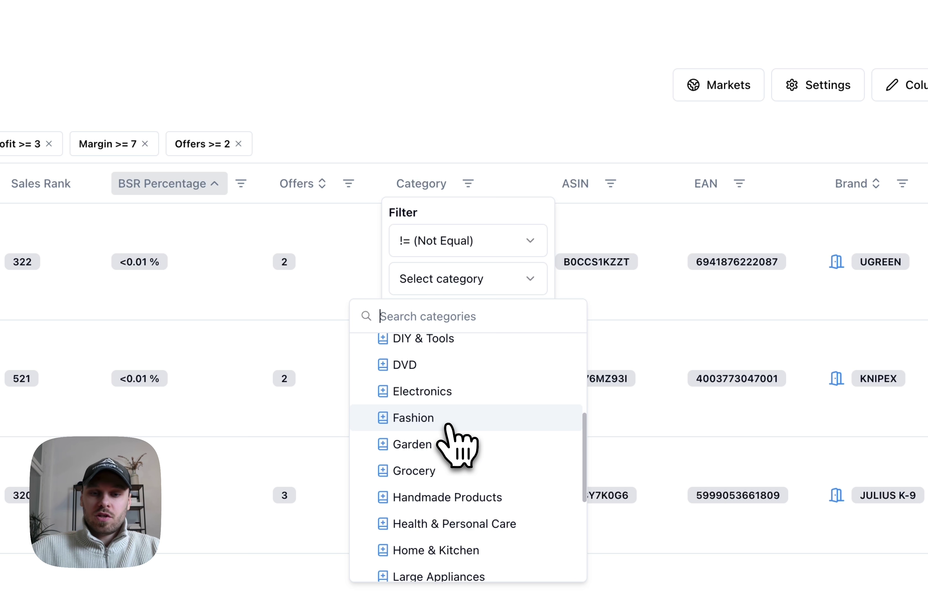
{"action": "left_click", "coordinate": [447, 425]}
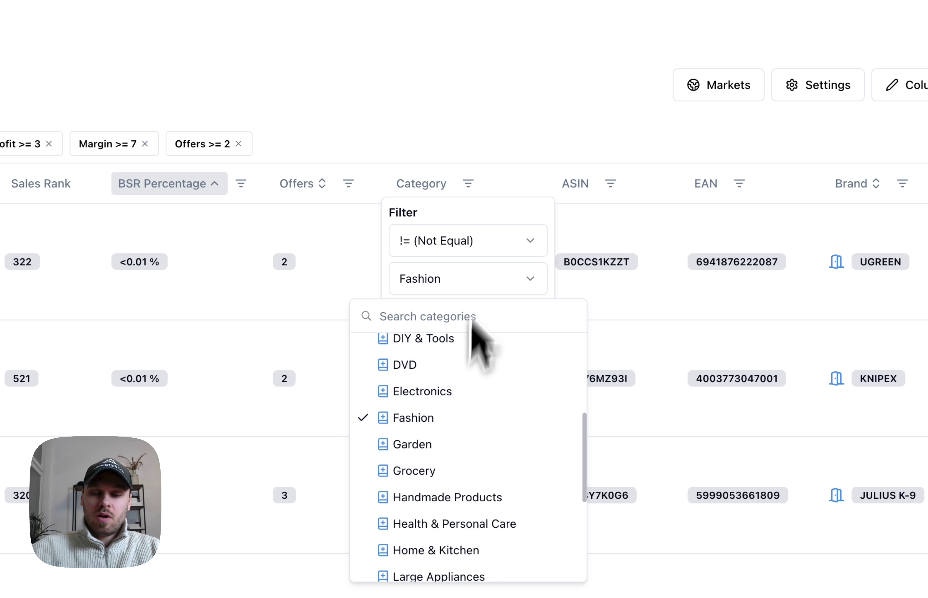
{"action": "left_click", "coordinate": [480, 216]}
{"action": "left_click", "coordinate": [496, 312]}
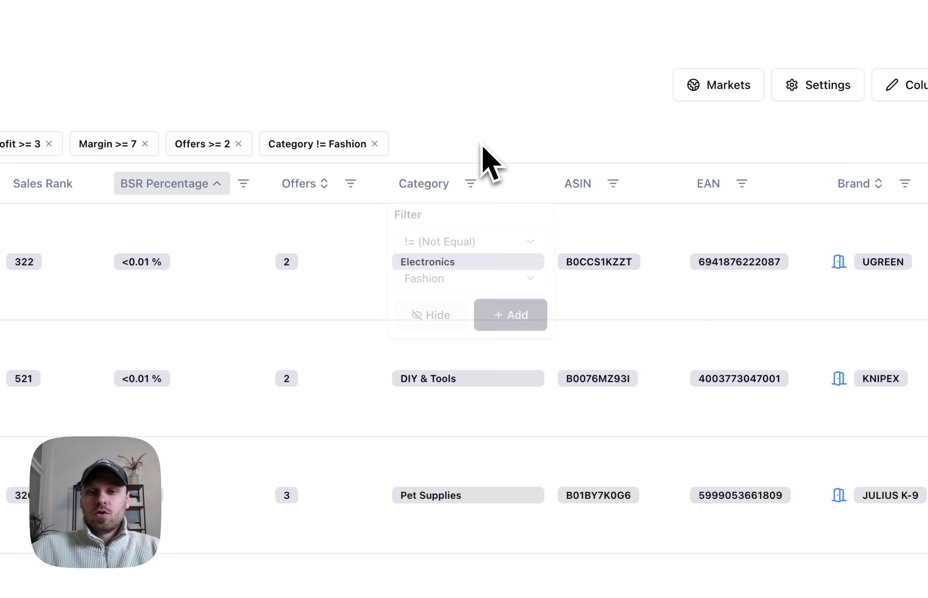
{"action": "left_click", "coordinate": [470, 183]}
{"action": "left_click", "coordinate": [467, 239]}
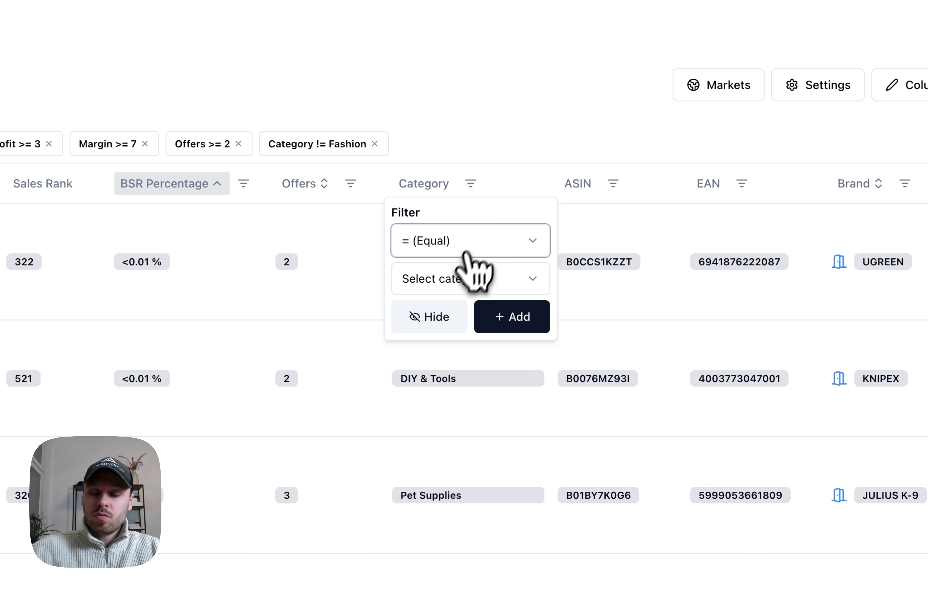
{"action": "left_click", "coordinate": [462, 279]}
{"action": "scroll", "coordinate": [476, 421], "scroll_direction": "down", "scroll_amount": 3}
{"action": "scroll", "coordinate": [466, 413], "scroll_direction": "down", "scroll_amount": 5}
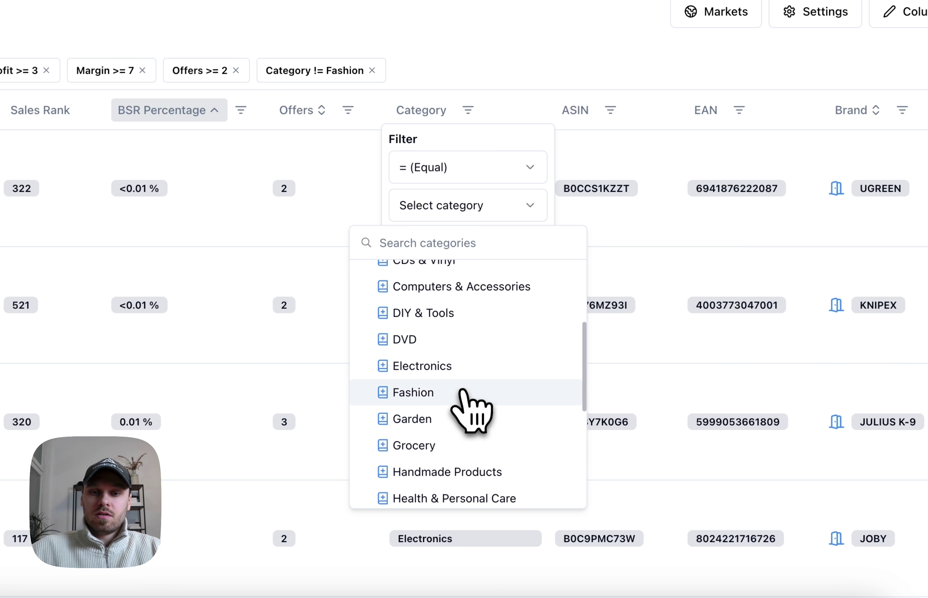
{"action": "scroll", "coordinate": [476, 405], "scroll_direction": "down", "scroll_amount": 1}
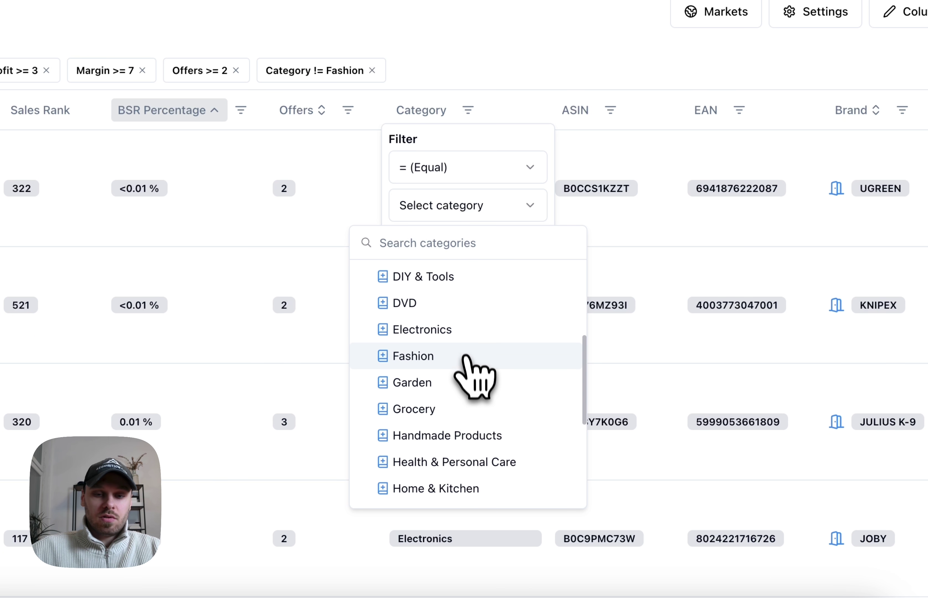
{"action": "left_click", "coordinate": [464, 331]}
{"action": "scroll", "coordinate": [466, 350], "scroll_direction": "down", "scroll_amount": 2}
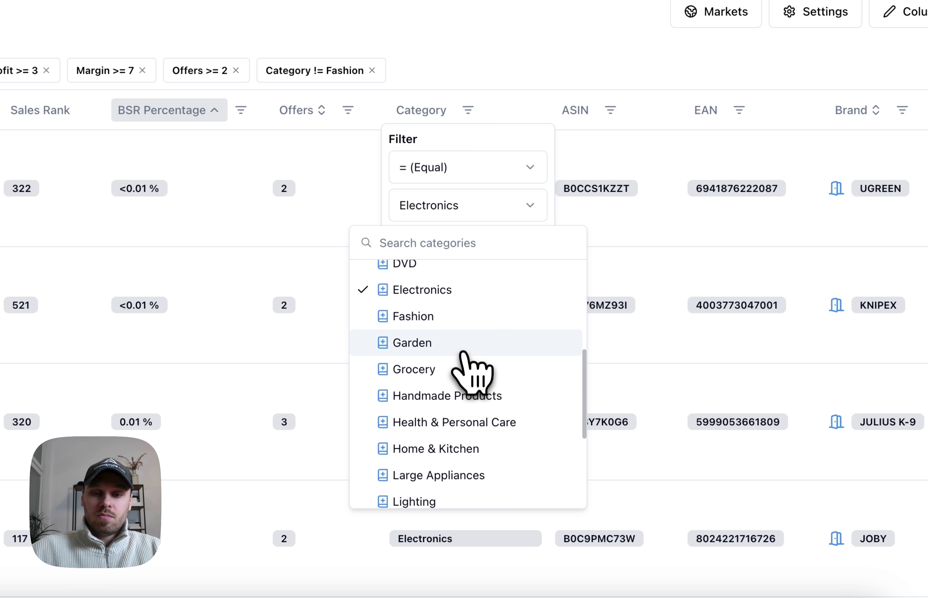
{"action": "scroll", "coordinate": [462, 346], "scroll_direction": "down", "scroll_amount": 3}
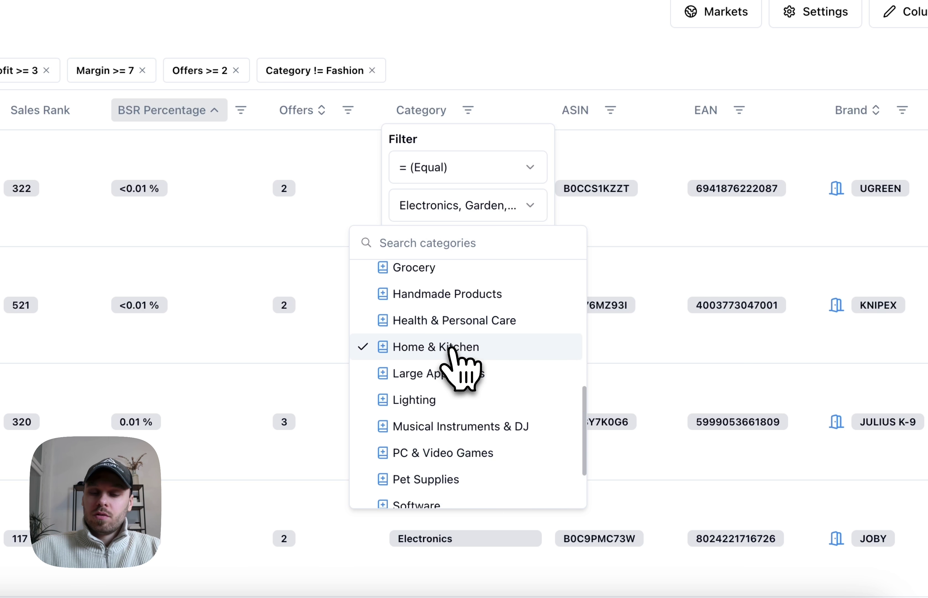
{"action": "scroll", "coordinate": [459, 368], "scroll_direction": "down", "scroll_amount": 5}
{"action": "left_click", "coordinate": [440, 452]}
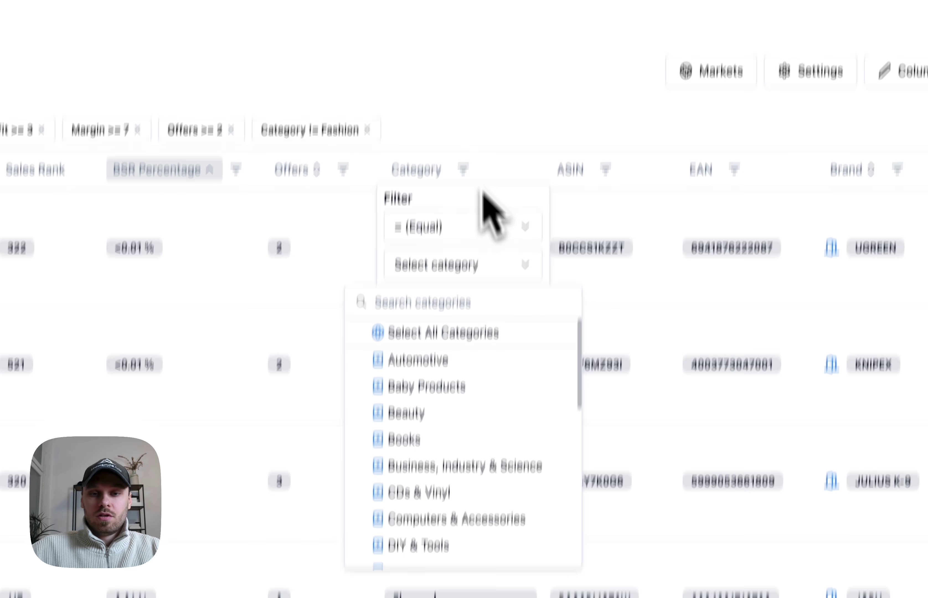
{"action": "left_click", "coordinate": [483, 35]}
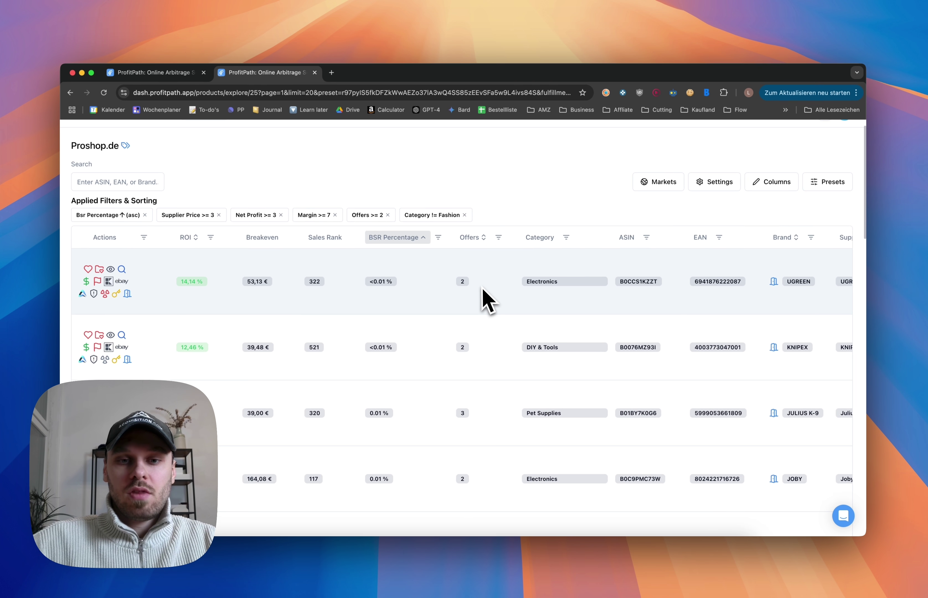
Step: Start a new preset from the applied filters and review its current filter list
{"action": "scroll", "coordinate": [565, 292], "scroll_direction": "left", "scroll_amount": 10}
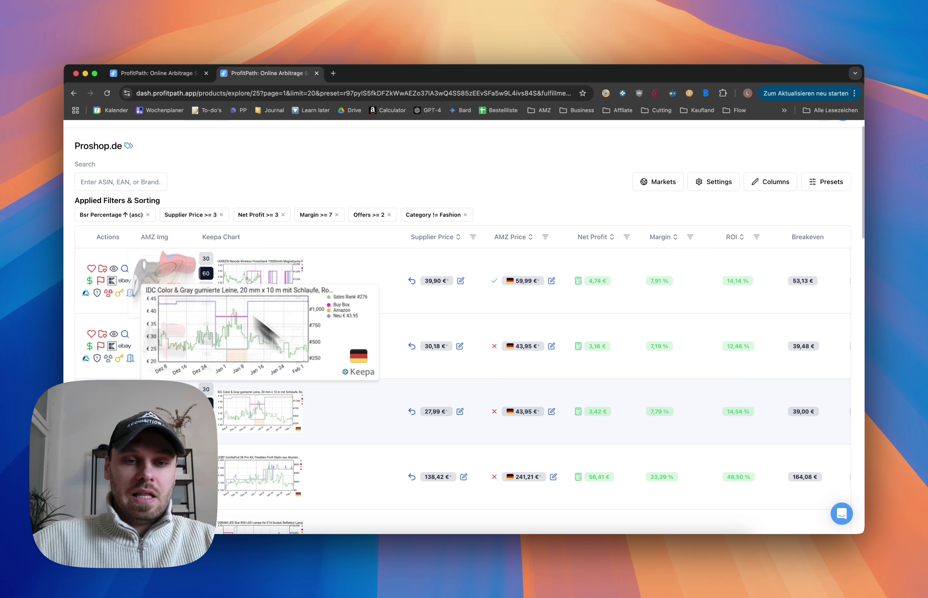
{"action": "scroll", "coordinate": [553, 273], "scroll_direction": "up", "scroll_amount": 1}
{"action": "scroll", "coordinate": [554, 273], "scroll_direction": "left", "scroll_amount": 2}
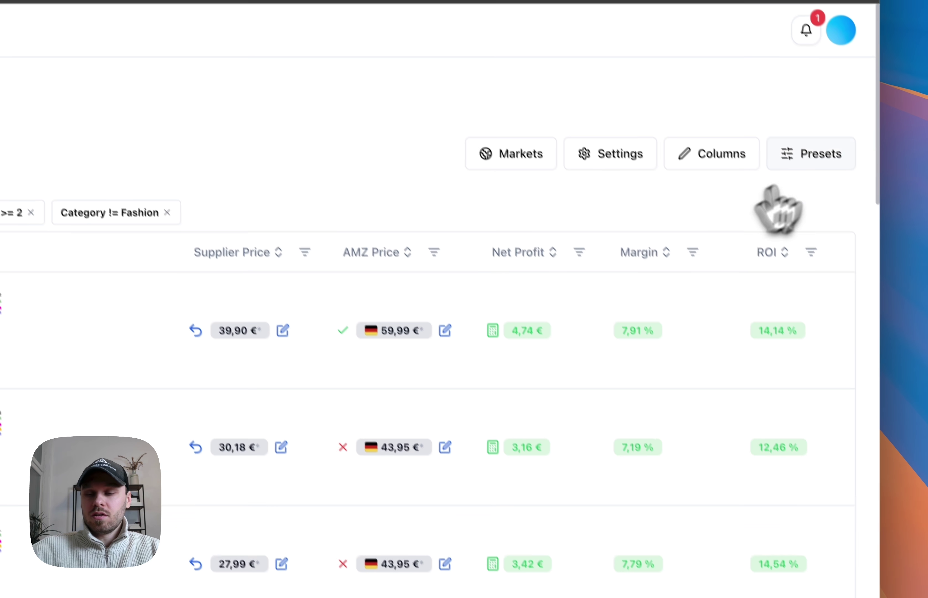
{"action": "left_click", "coordinate": [834, 210]}
{"action": "left_click", "coordinate": [827, 175]}
{"action": "scroll", "coordinate": [714, 362], "scroll_direction": "down", "scroll_amount": 5}
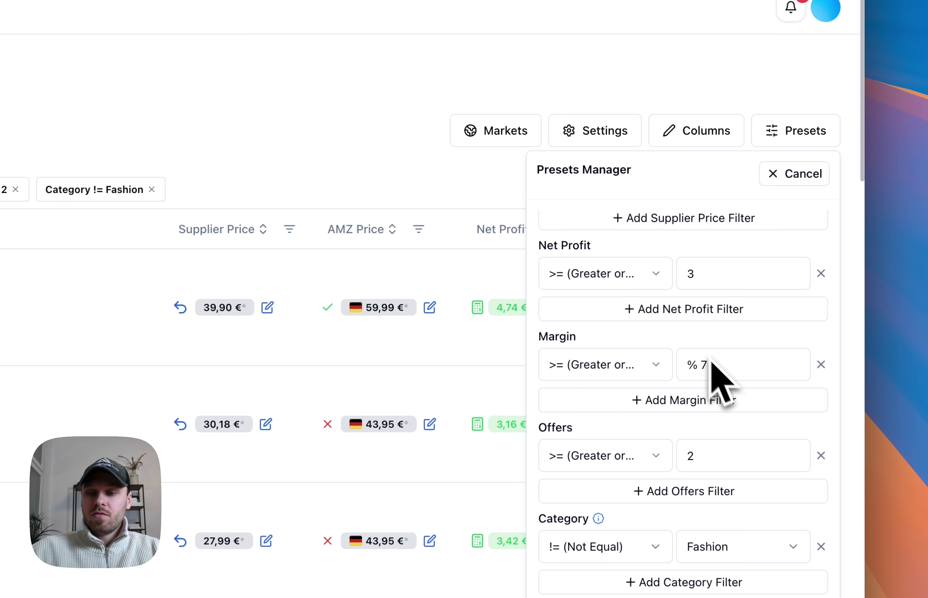
{"action": "scroll", "coordinate": [647, 374], "scroll_direction": "down", "scroll_amount": 3}
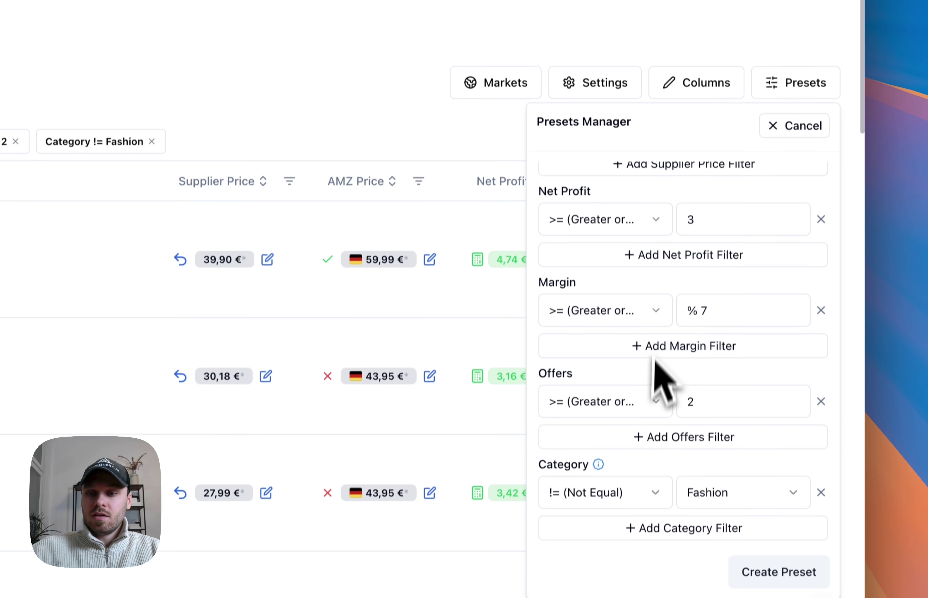
{"action": "scroll", "coordinate": [661, 351], "scroll_direction": "up", "scroll_amount": 5}
{"action": "scroll", "coordinate": [655, 320], "scroll_direction": "up", "scroll_amount": 2}
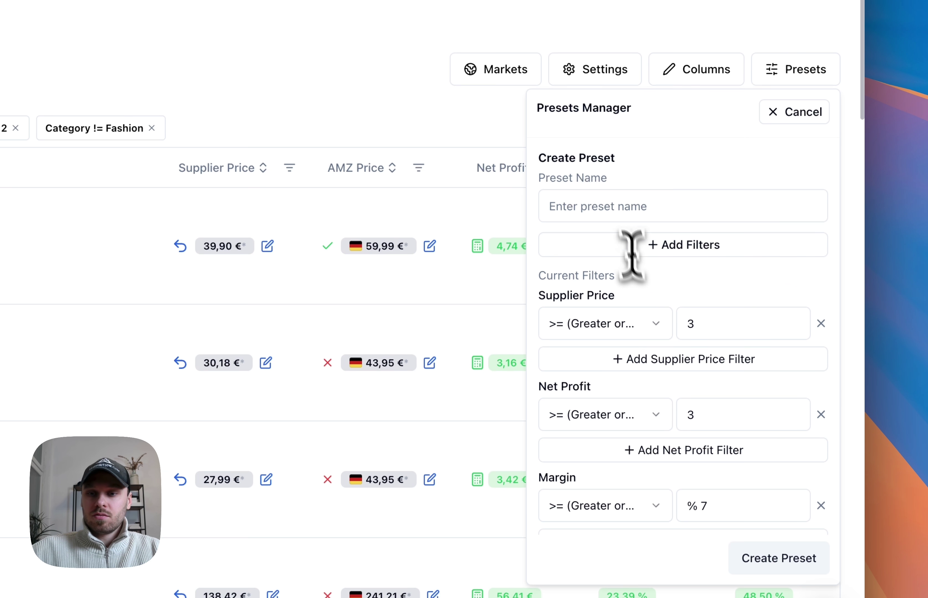
Step: Name the preset "7% Margin + 3€ Netprofit", create it and mark it as the favourite
{"action": "left_click", "coordinate": [618, 207]}
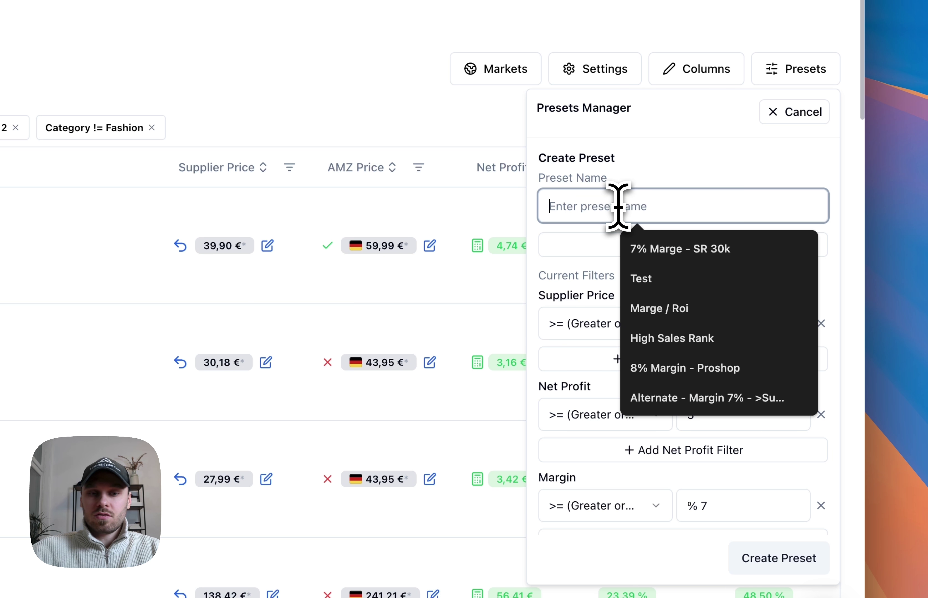
{"action": "type", "text": "7"}
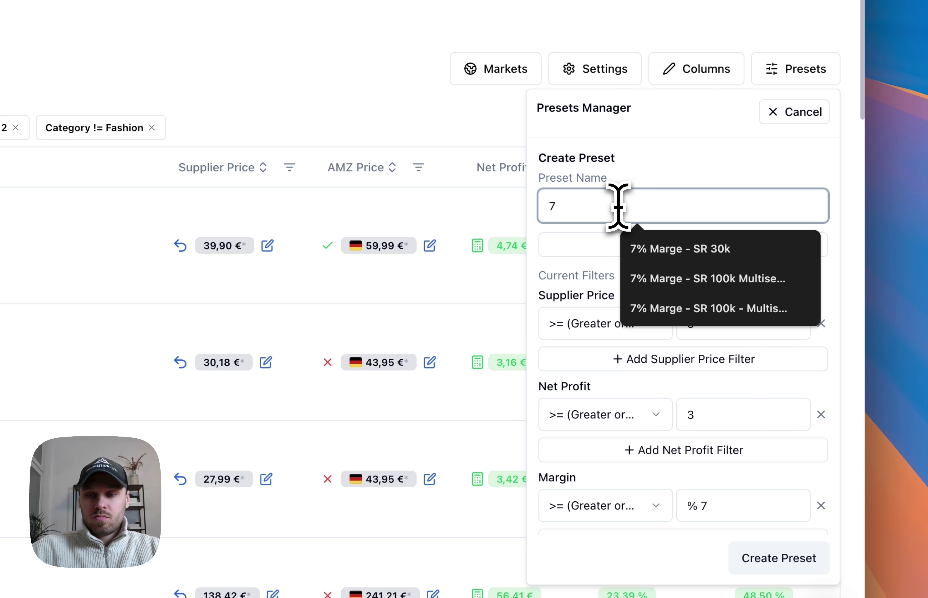
{"action": "type", "text": "% Margin + 3€ Ne"}
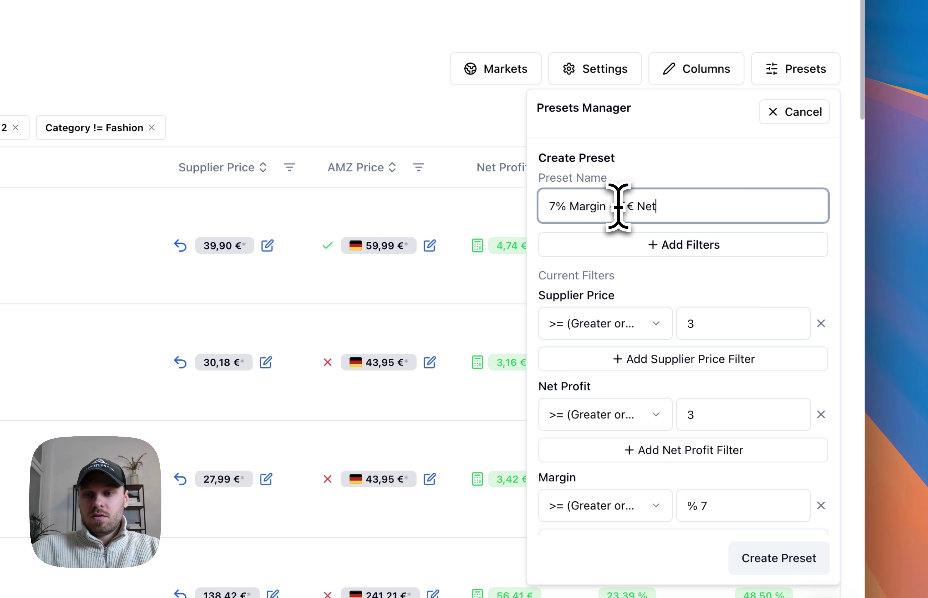
{"action": "type", "text": "t"}
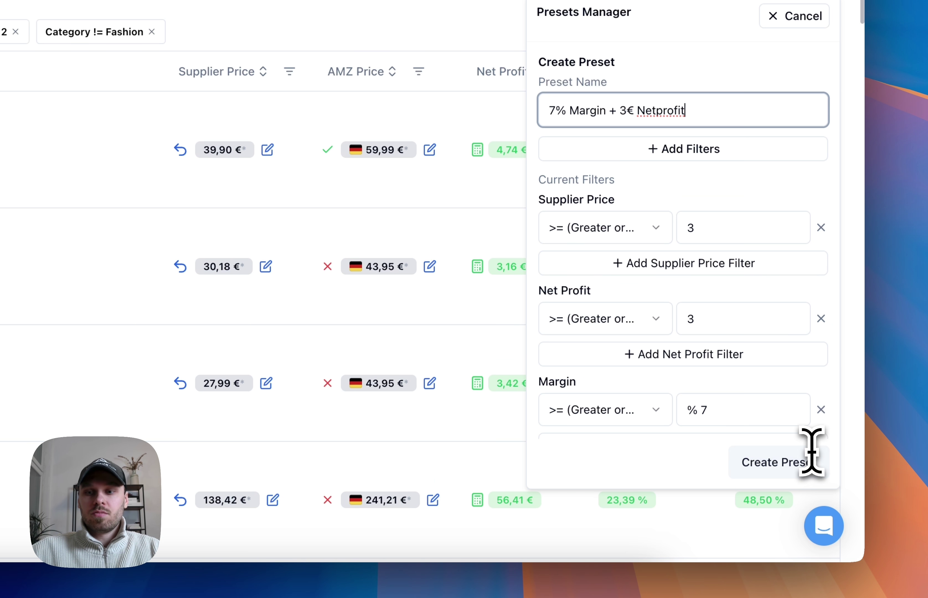
{"action": "left_click", "coordinate": [811, 557]}
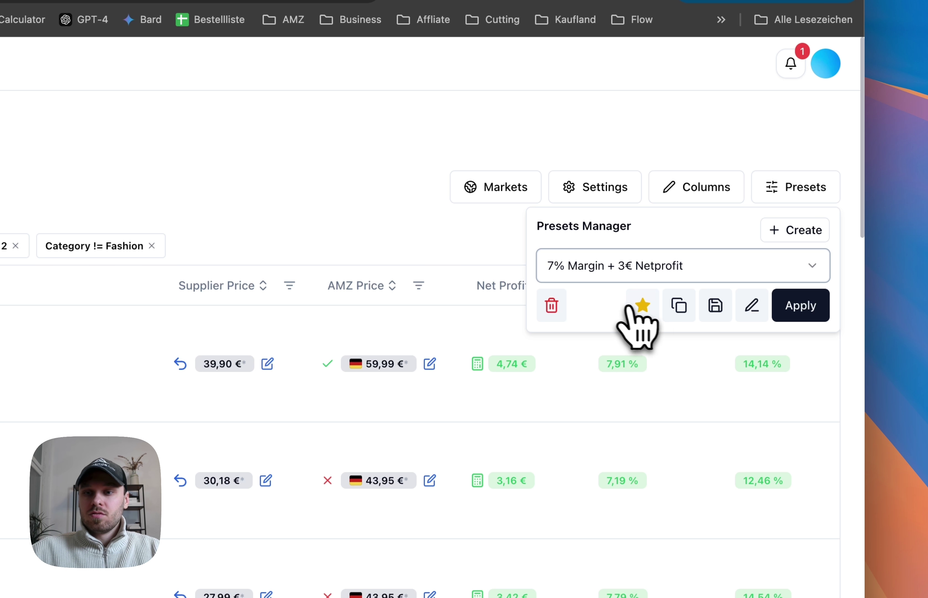
{"action": "left_click", "coordinate": [643, 305]}
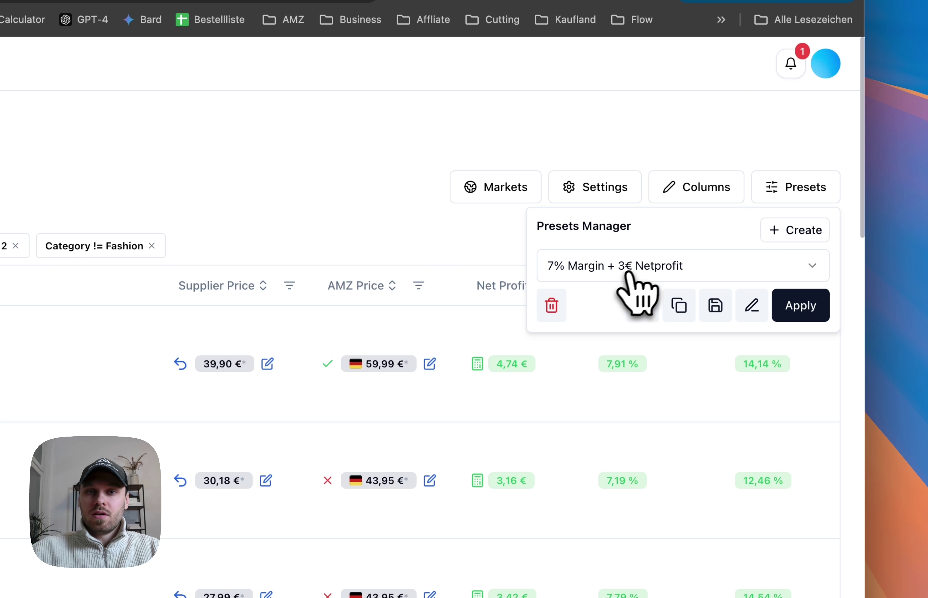
Step: Search the Product Sourcing shops for "proshop" and open the Proshop.de products
{"action": "mouse_move", "coordinate": [208, 142]}
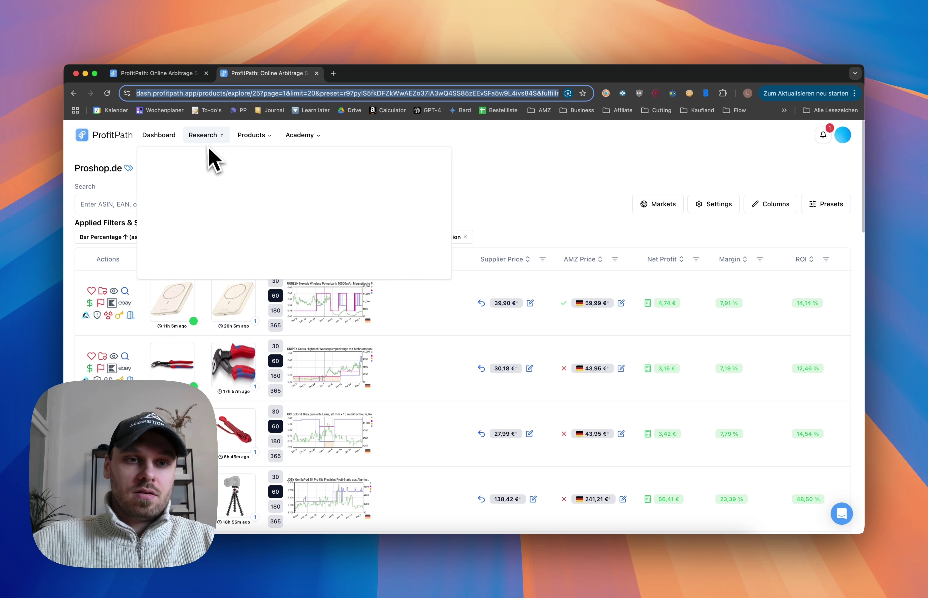
{"action": "left_click", "coordinate": [304, 176]}
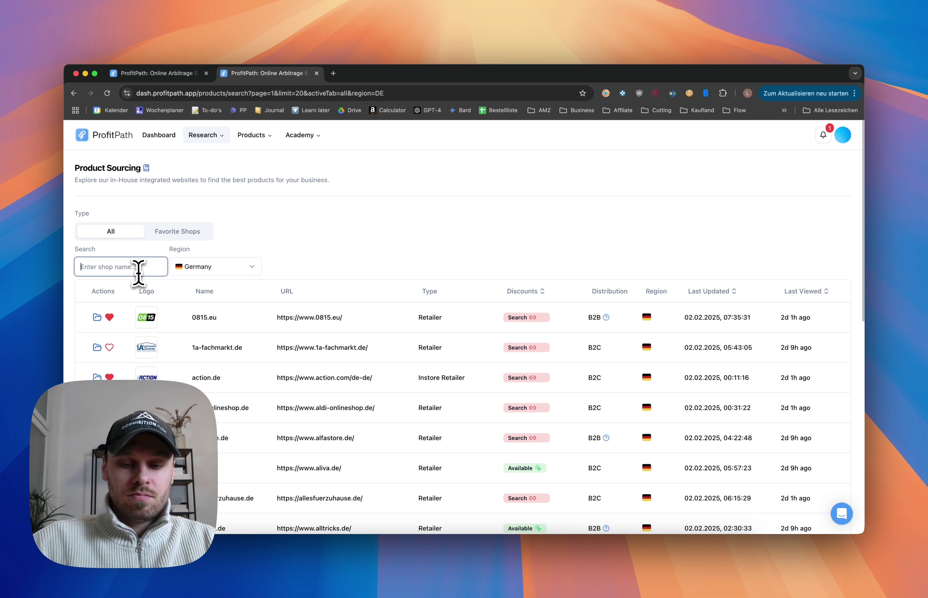
{"action": "left_click", "coordinate": [138, 272]}
{"action": "type", "text": "proshop"}
{"action": "left_click", "coordinate": [99, 317]}
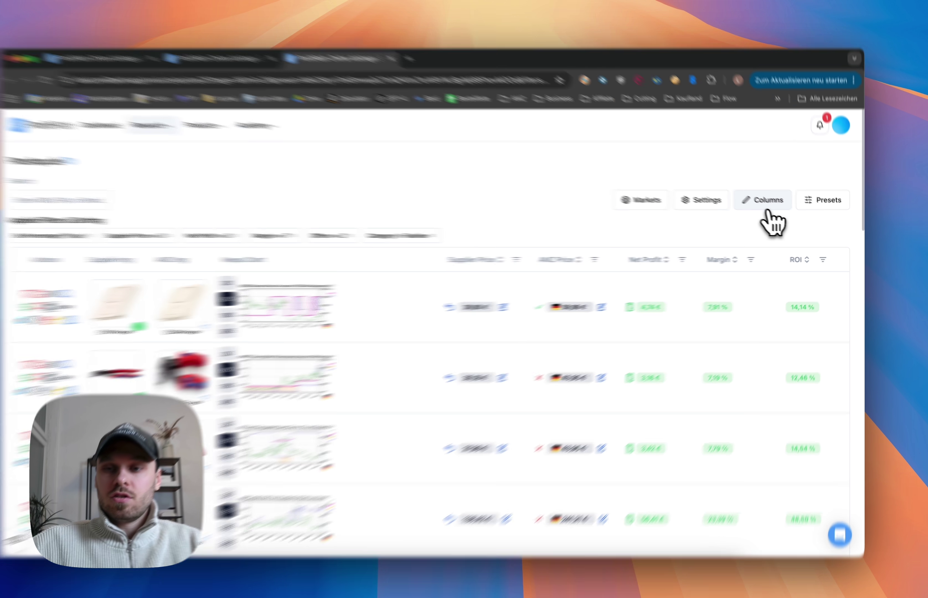
Step: Hide the Supplier Img and ROI columns in the product table
{"action": "left_click", "coordinate": [775, 215]}
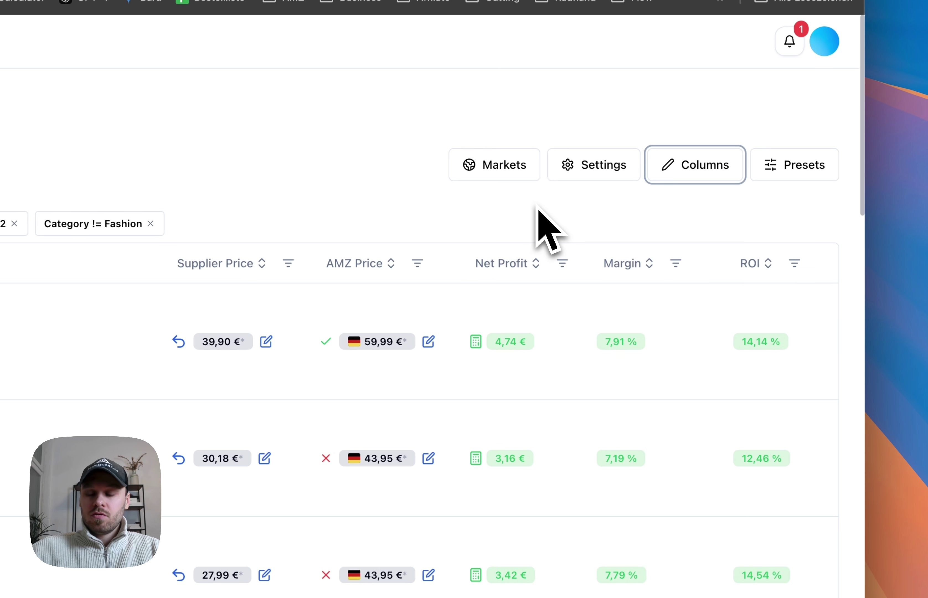
{"action": "scroll", "coordinate": [705, 272], "scroll_direction": "right", "scroll_amount": 3}
{"action": "scroll", "coordinate": [704, 273], "scroll_direction": "right", "scroll_amount": 2}
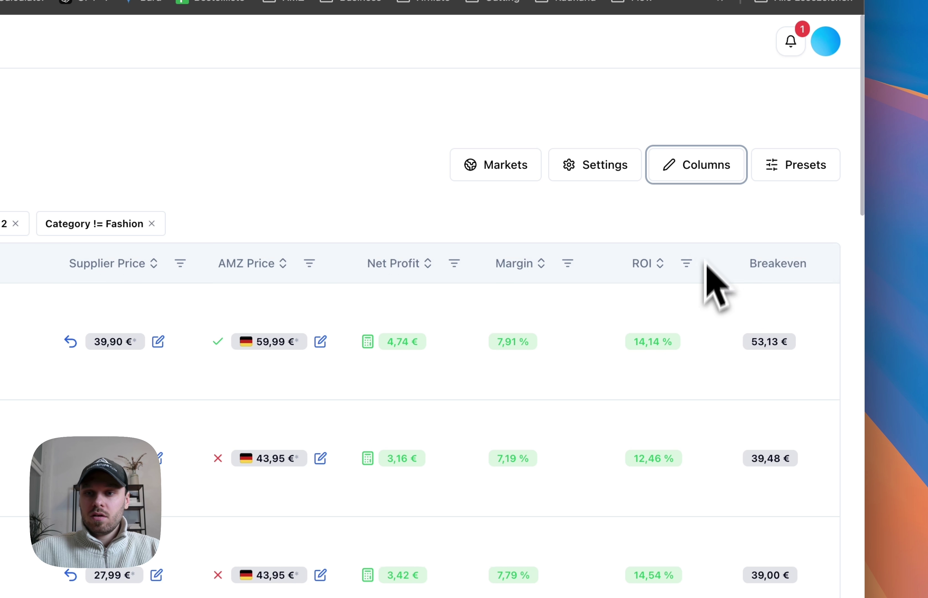
{"action": "left_click", "coordinate": [713, 183]}
{"action": "scroll", "coordinate": [681, 330], "scroll_direction": "down", "scroll_amount": 1}
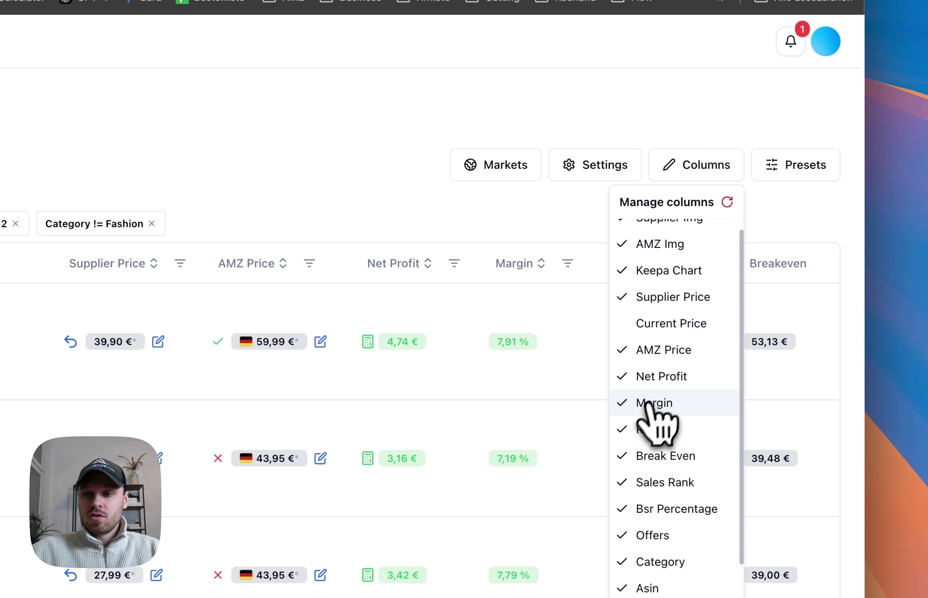
{"action": "left_click", "coordinate": [639, 429]}
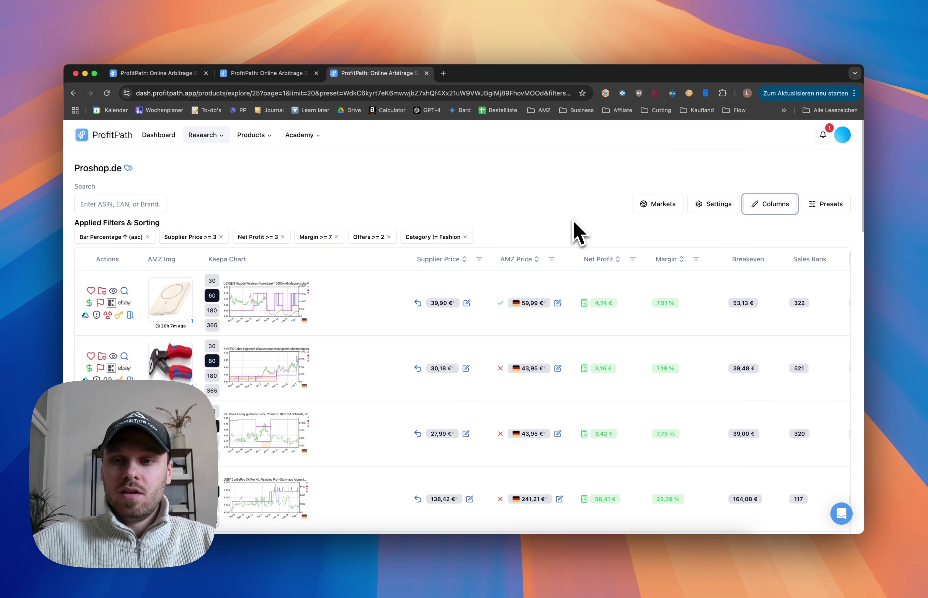
Step: Try moving the Margin column ahead of Net Profit, and reset the table columns to their default layout
{"action": "left_click_drag", "start_coordinate": [665, 258], "coordinate": [620, 263]}
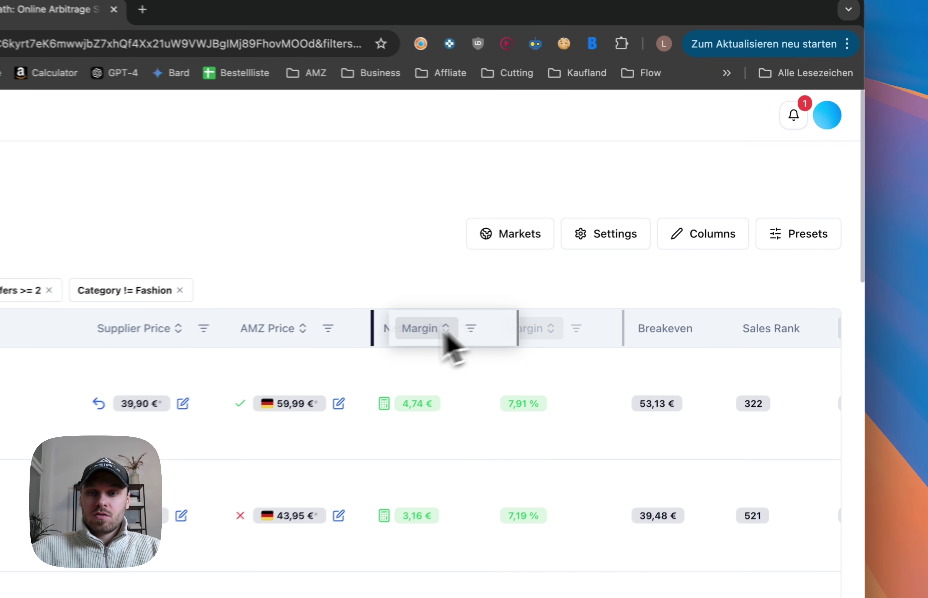
{"action": "left_click_drag", "start_coordinate": [443, 331], "coordinate": [575, 332]}
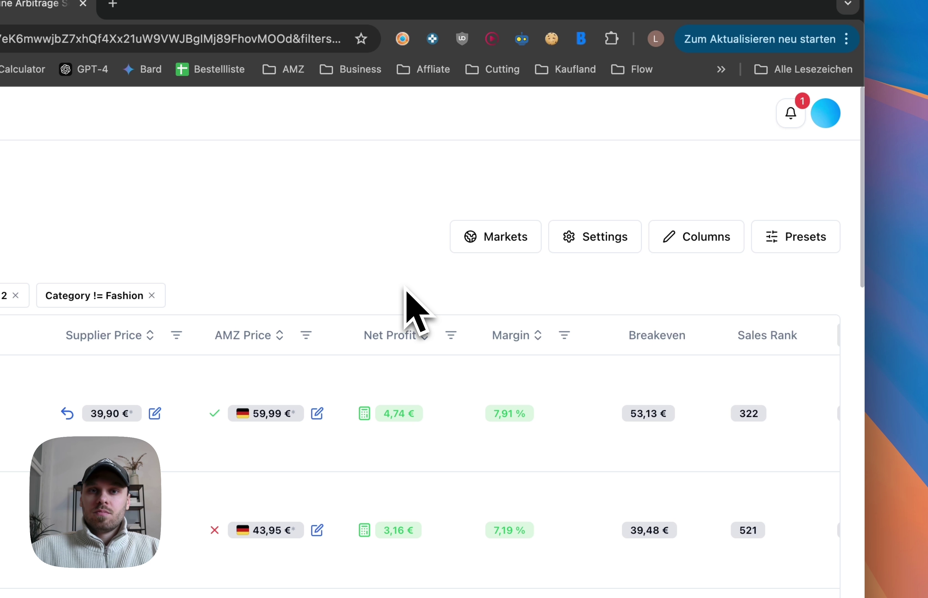
{"action": "left_click", "coordinate": [694, 237]}
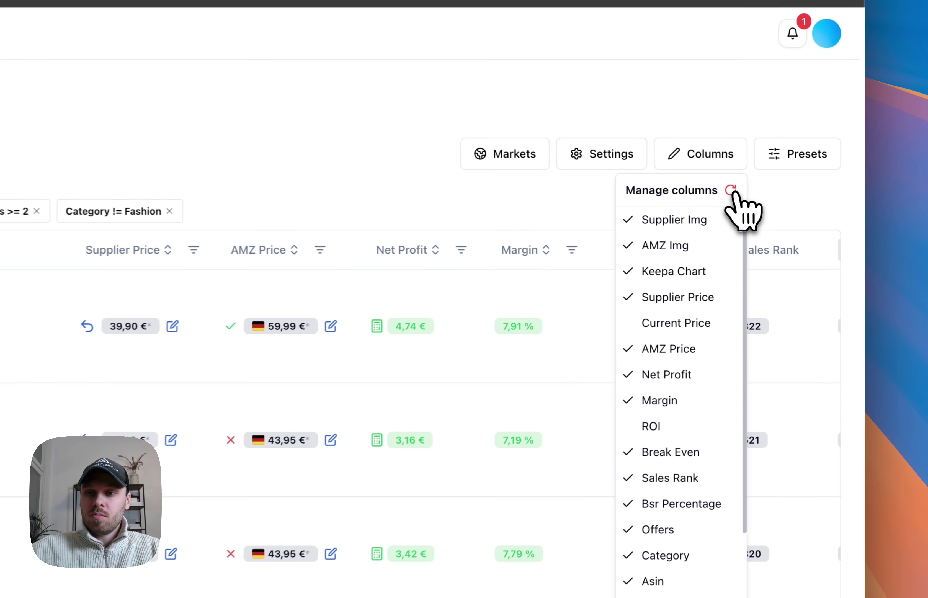
{"action": "left_click", "coordinate": [787, 225]}
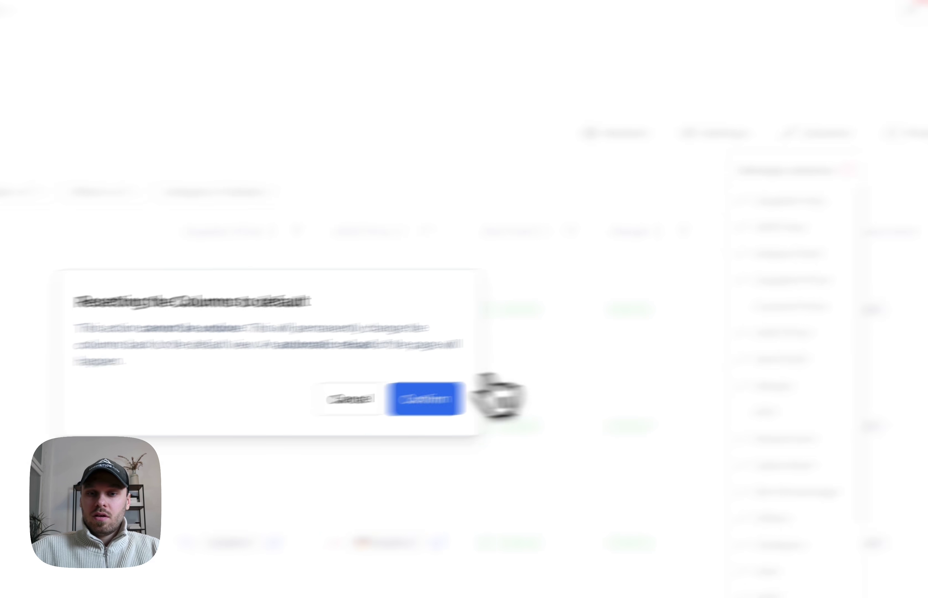
{"action": "left_click", "coordinate": [630, 372]}
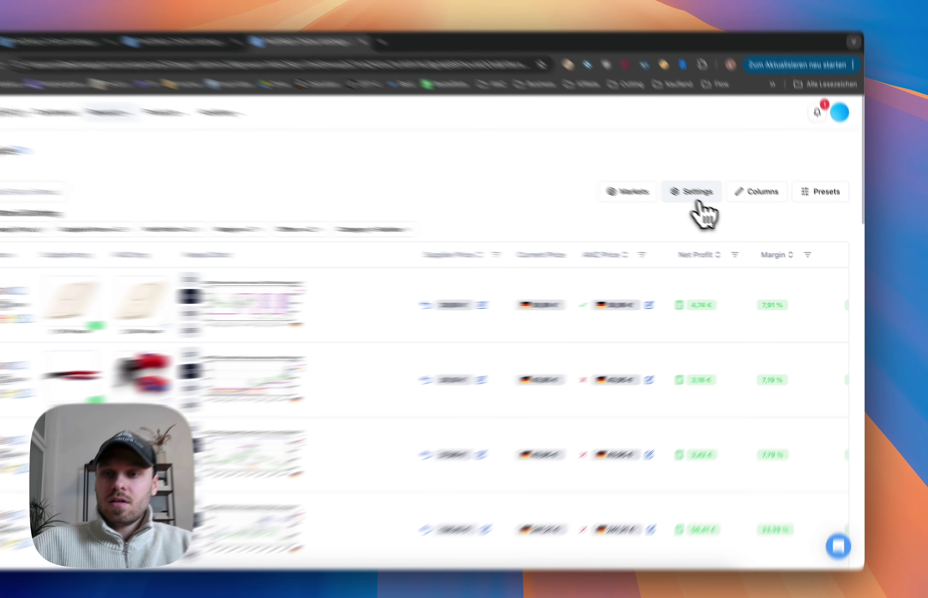
Step: In the individual settings, exclude variant listings, require an active BuyBox and limit product availability to Instock
{"action": "left_click", "coordinate": [714, 204]}
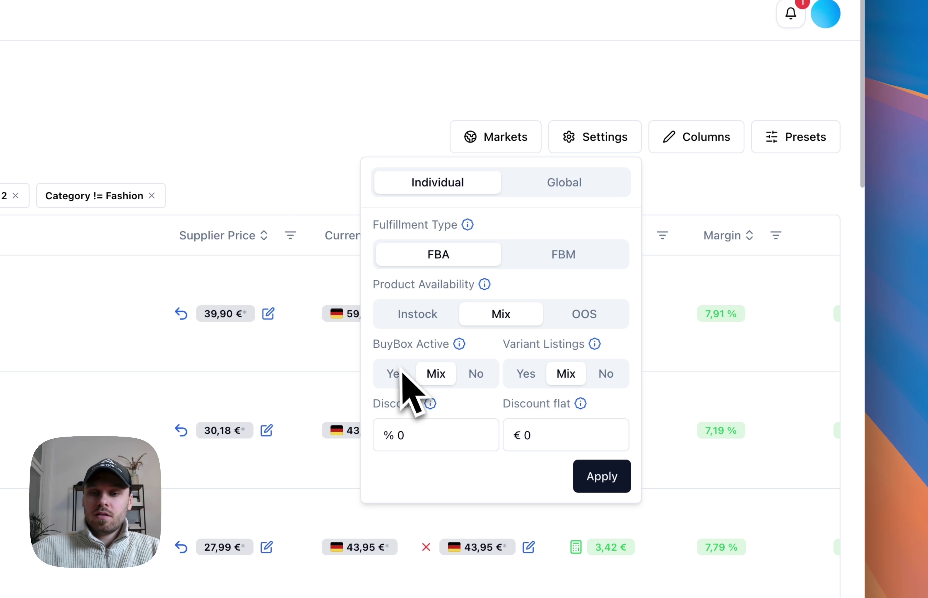
{"action": "mouse_move", "coordinate": [453, 351]}
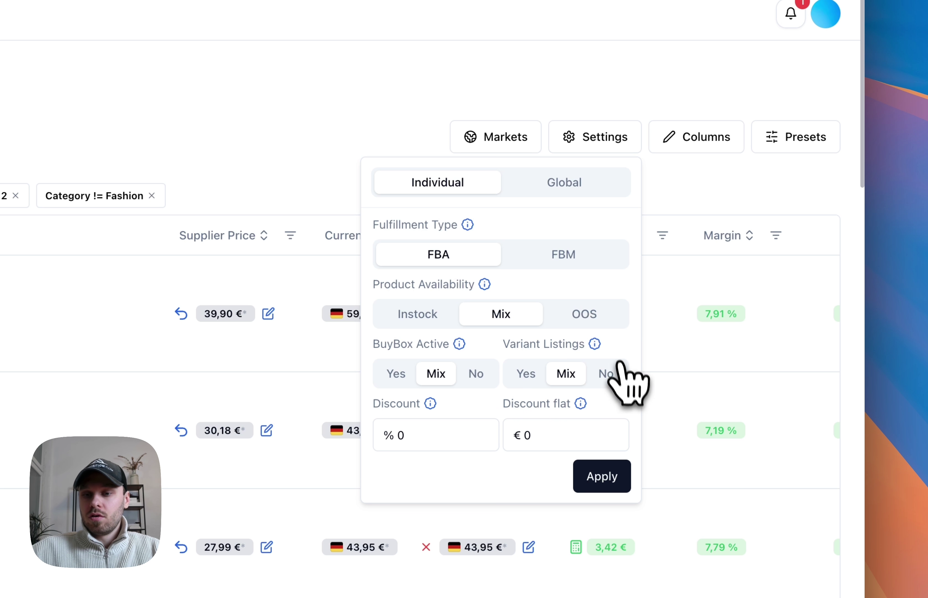
{"action": "left_click", "coordinate": [612, 375]}
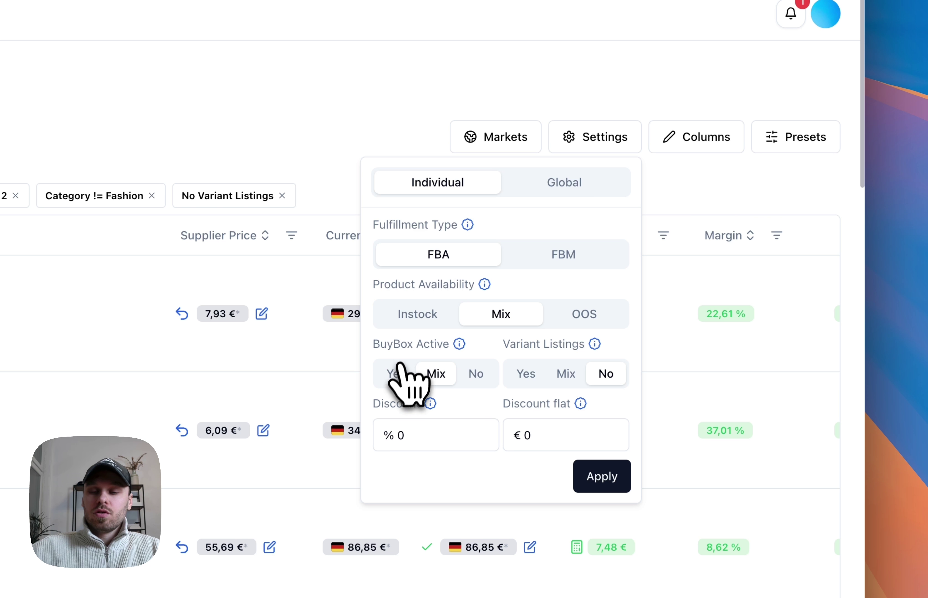
{"action": "left_click", "coordinate": [395, 375]}
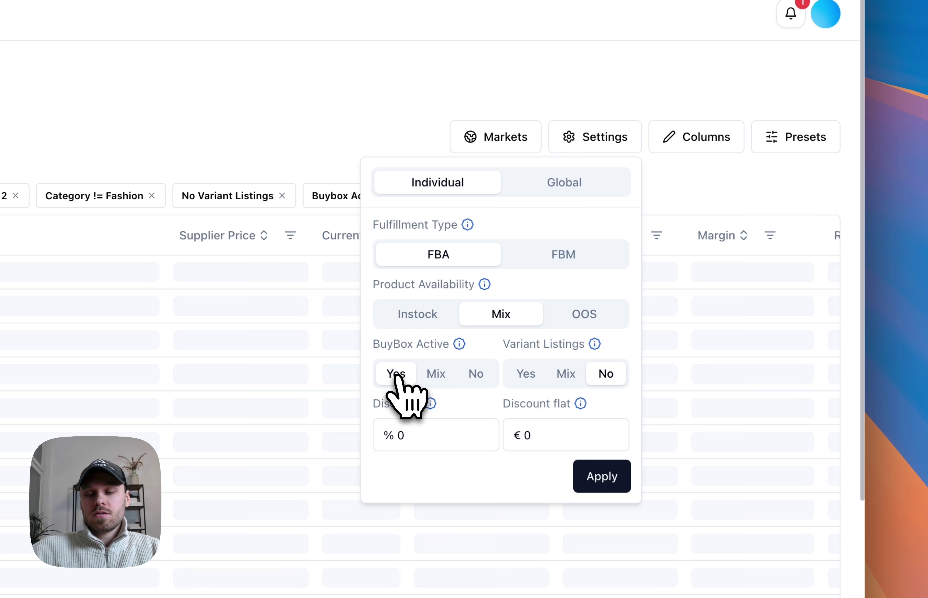
{"action": "left_click", "coordinate": [413, 316]}
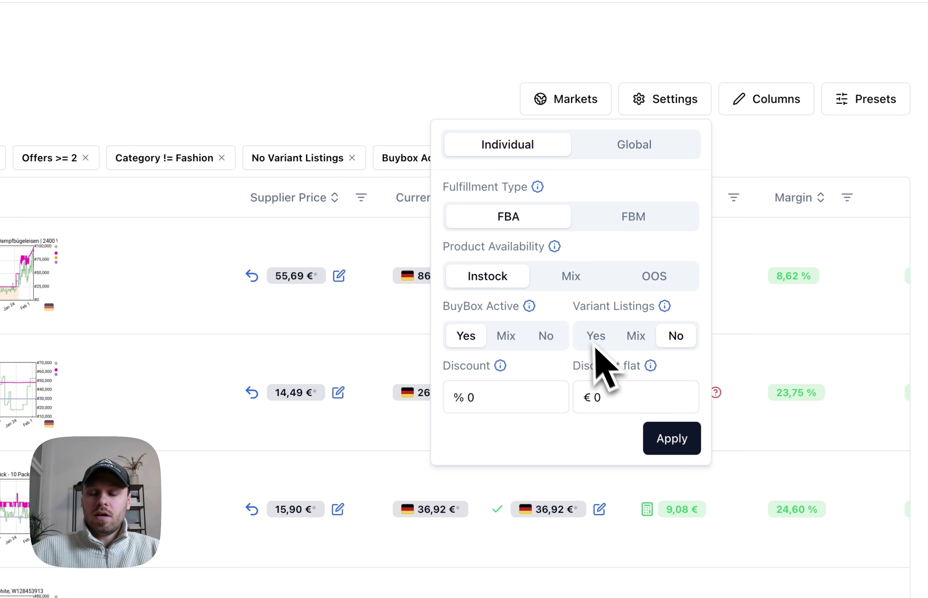
{"action": "left_click", "coordinate": [505, 404]}
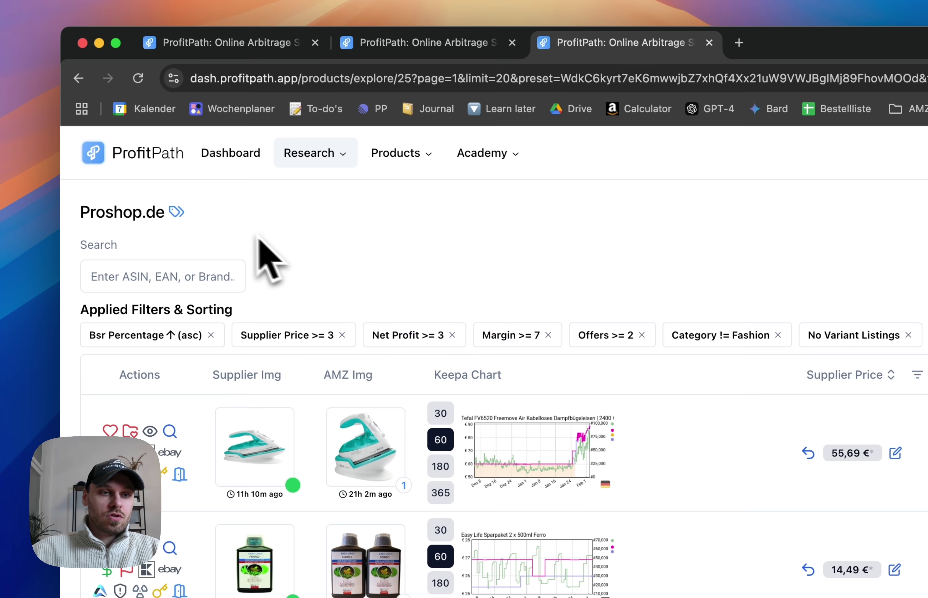
Step: Check the shop's discounts, look up coupon codes for proshop.de on Google and return to the product list
{"action": "mouse_move", "coordinate": [183, 214]}
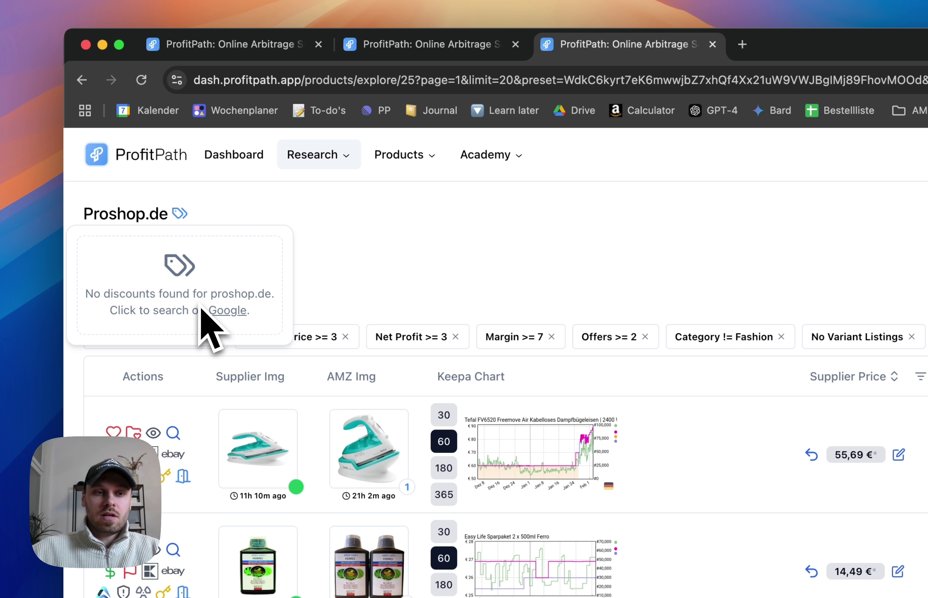
{"action": "left_click", "coordinate": [228, 311]}
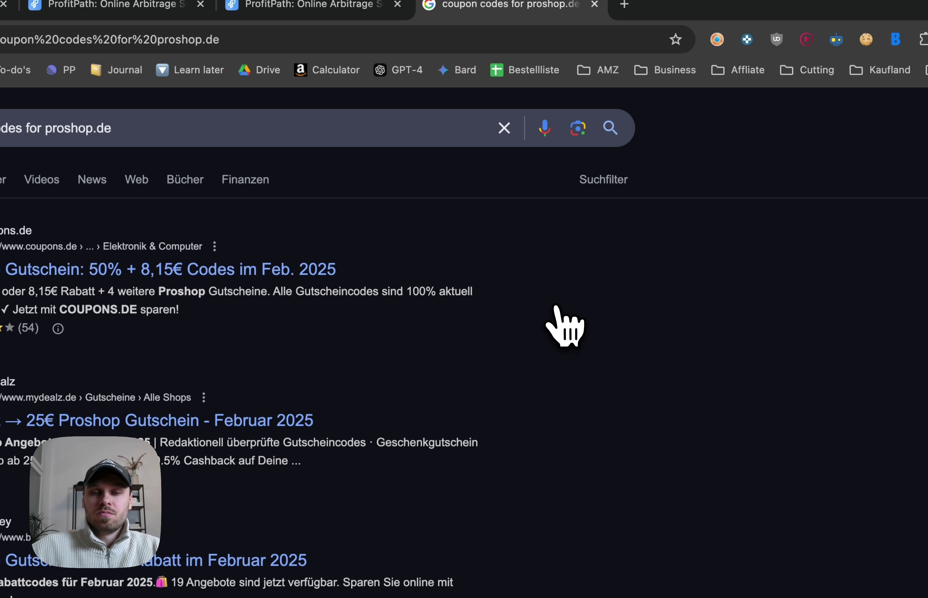
{"action": "key", "text": "ctrl+shift+Tab"}
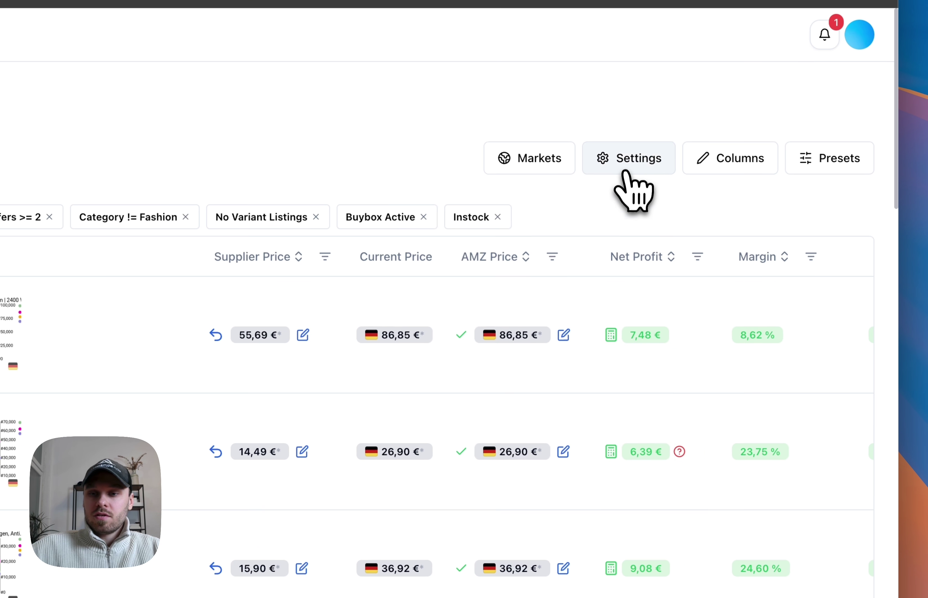
Step: Set the individual discount to 10 % and the flat discount to 5 €
{"action": "left_click", "coordinate": [624, 172]}
{"action": "left_click", "coordinate": [484, 448]}
{"action": "type", "text": "10"}
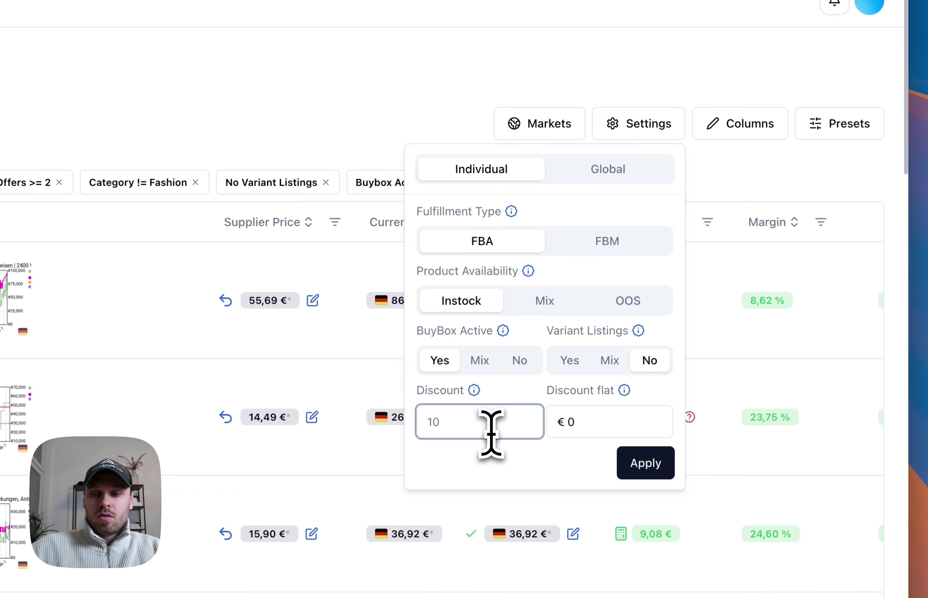
{"action": "type", "text": "10"}
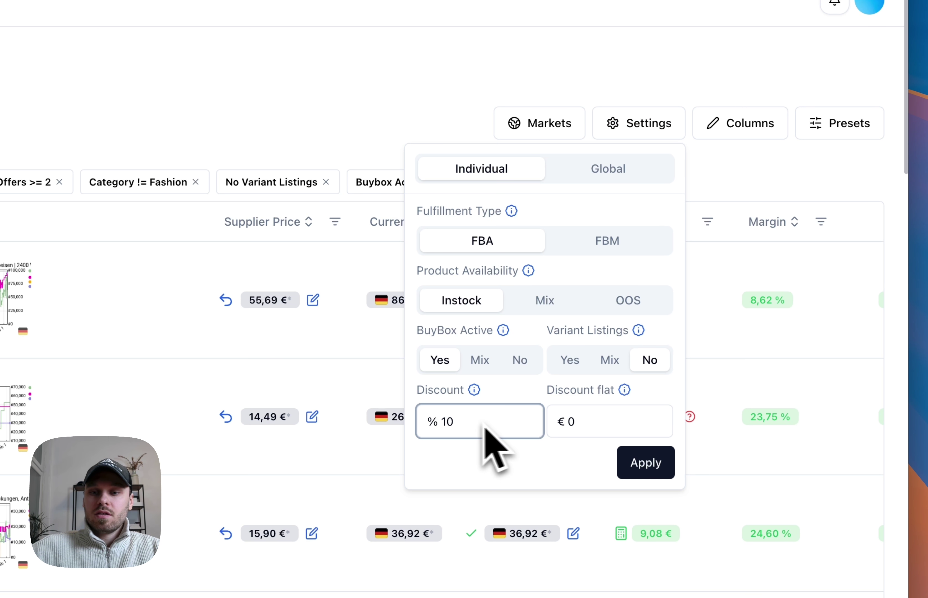
{"action": "left_click", "coordinate": [619, 419]}
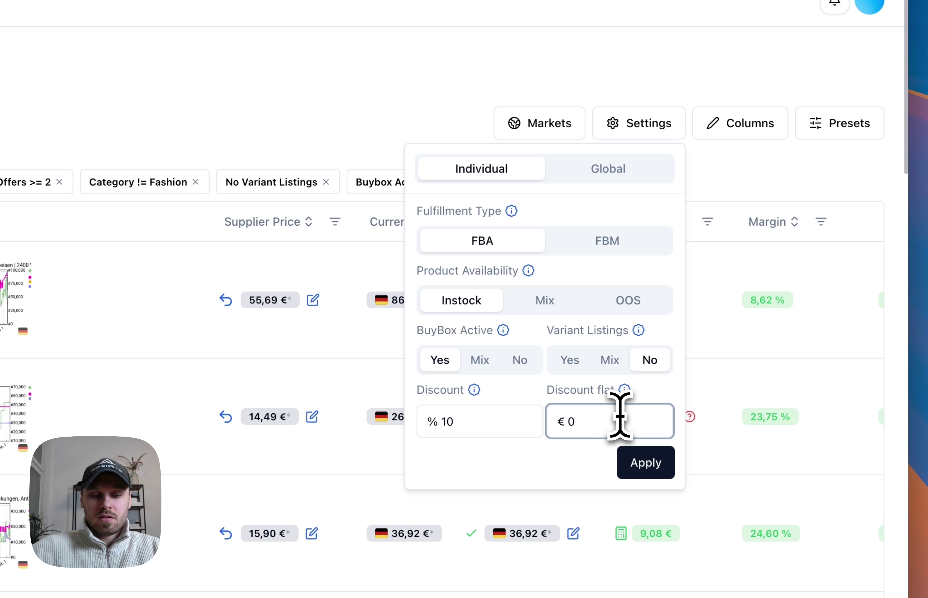
{"action": "type", "text": "50"}
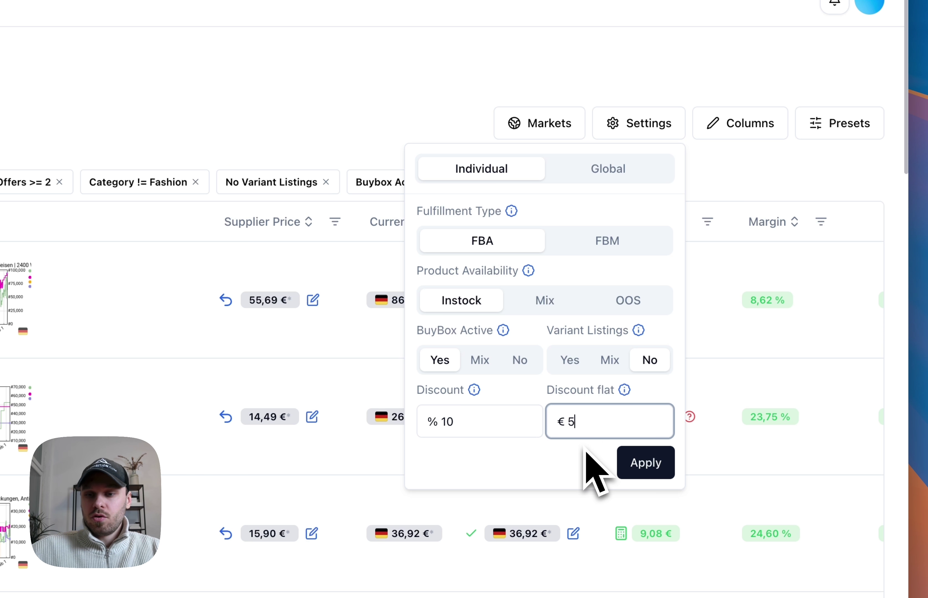
{"action": "left_click", "coordinate": [492, 461]}
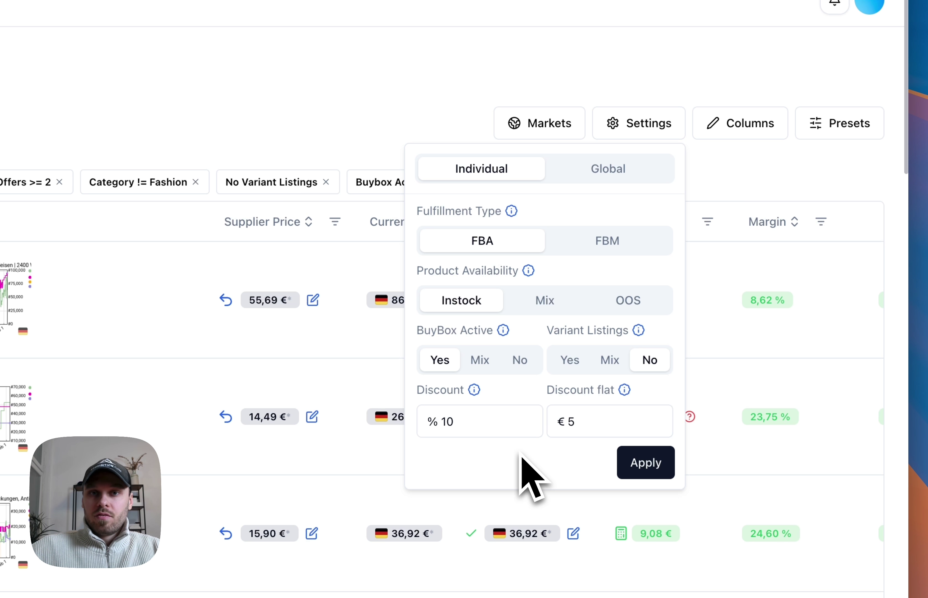
Step: Clear the flat discount and apply the individual settings
{"action": "left_click", "coordinate": [575, 434]}
{"action": "key", "text": "BackSpace"}
{"action": "left_click", "coordinate": [539, 455]}
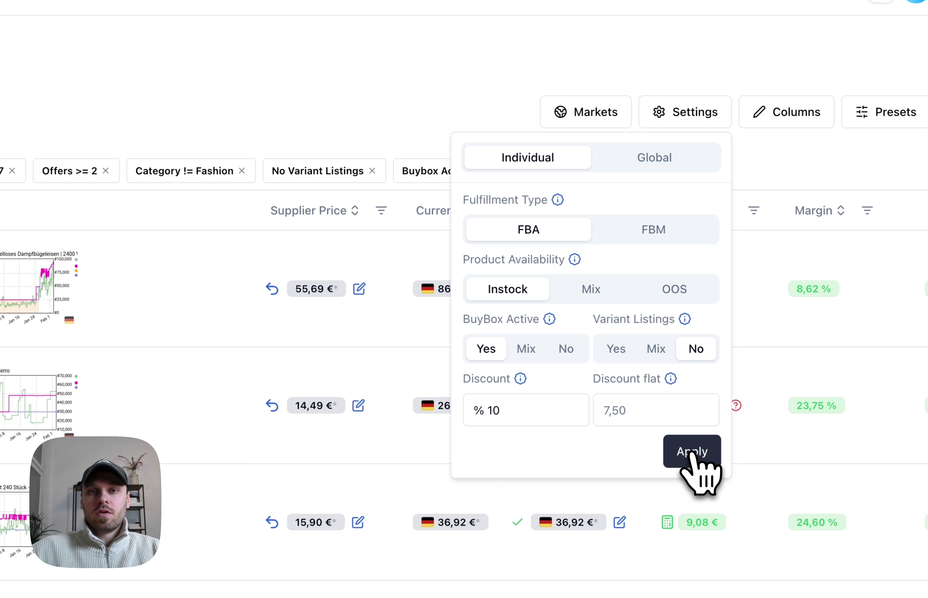
{"action": "left_click", "coordinate": [692, 453]}
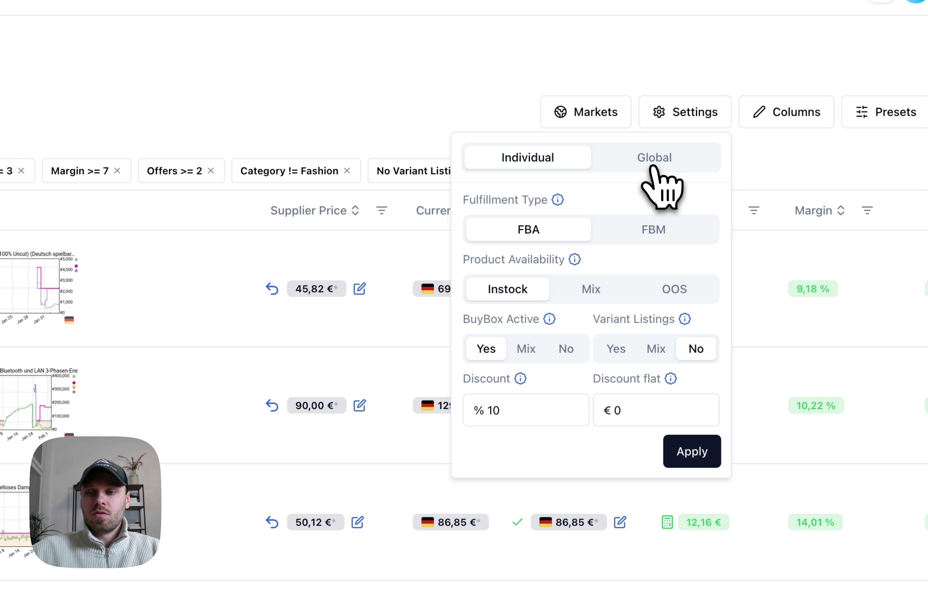
Step: Set the Amazon Price basis to 30D Average in the global settings
{"action": "left_click", "coordinate": [653, 167]}
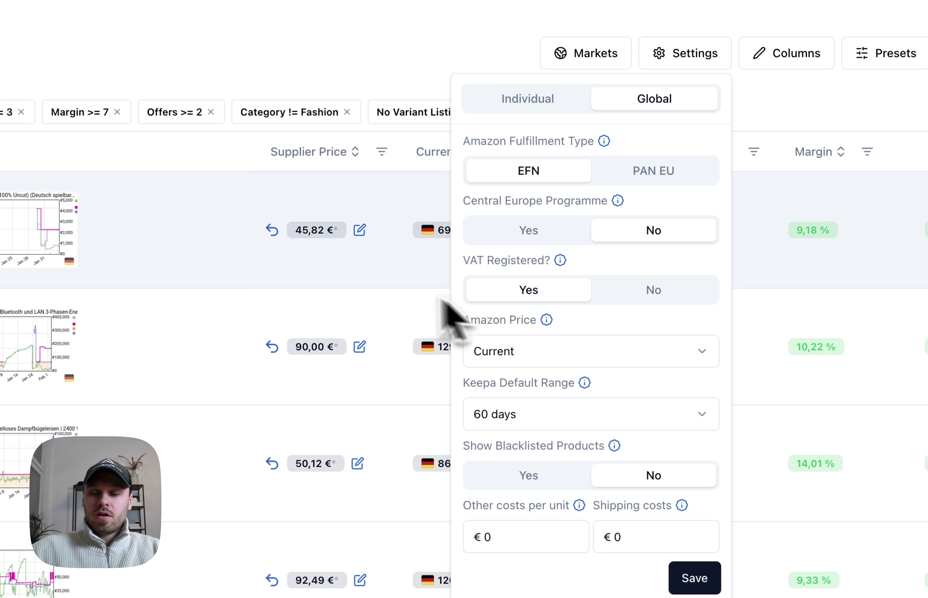
{"action": "scroll", "coordinate": [390, 300], "scroll_direction": "right", "scroll_amount": 5}
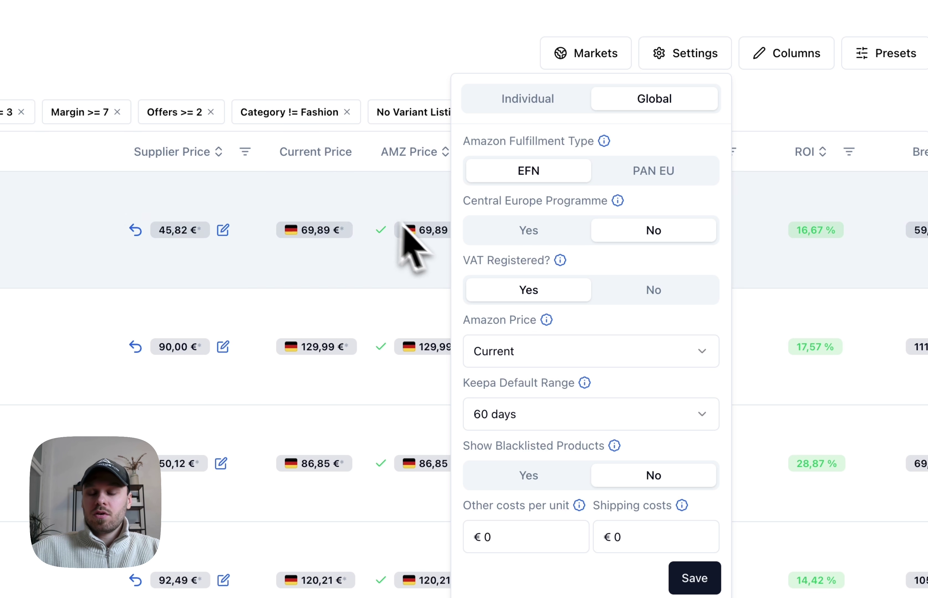
{"action": "left_click", "coordinate": [527, 351]}
{"action": "left_click", "coordinate": [540, 414]}
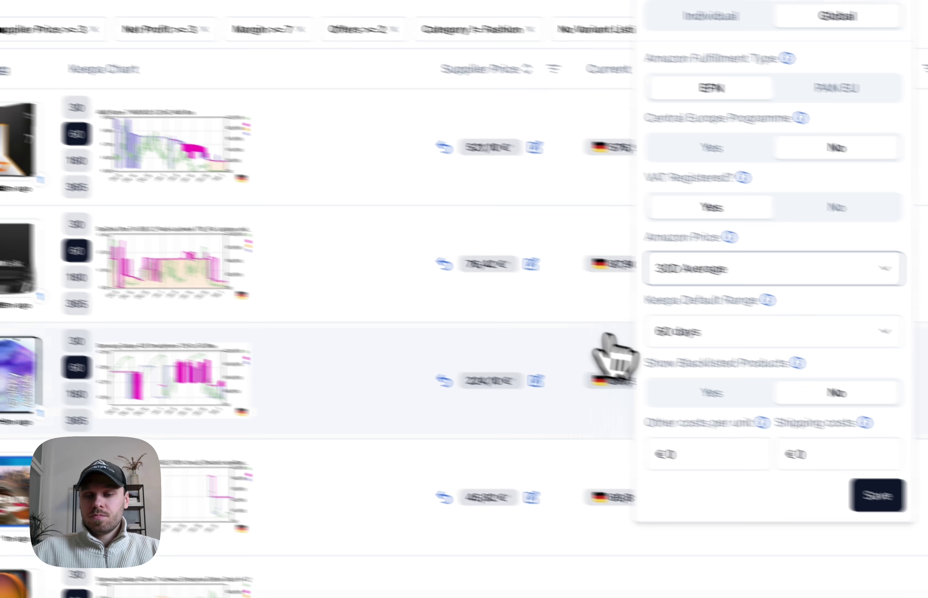
Step: Try 30 days as the Keepa default range and set it back to 60 days
{"action": "left_click", "coordinate": [565, 407]}
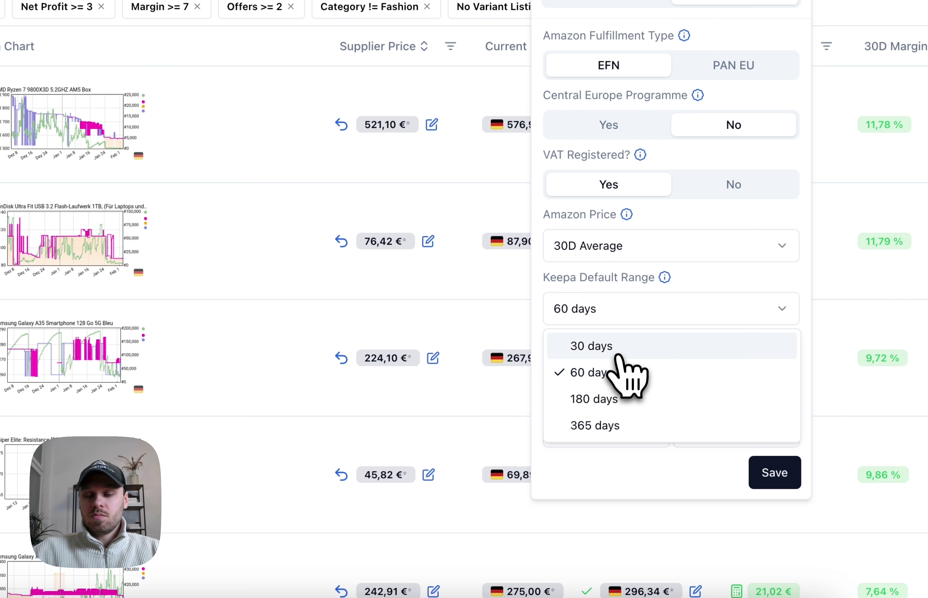
{"action": "left_click", "coordinate": [612, 347]}
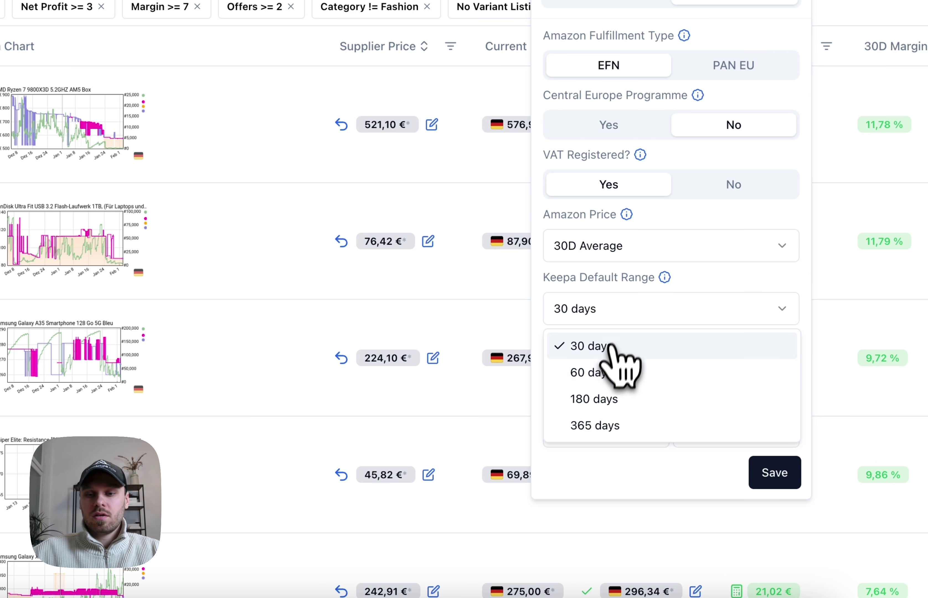
{"action": "left_click", "coordinate": [612, 371]}
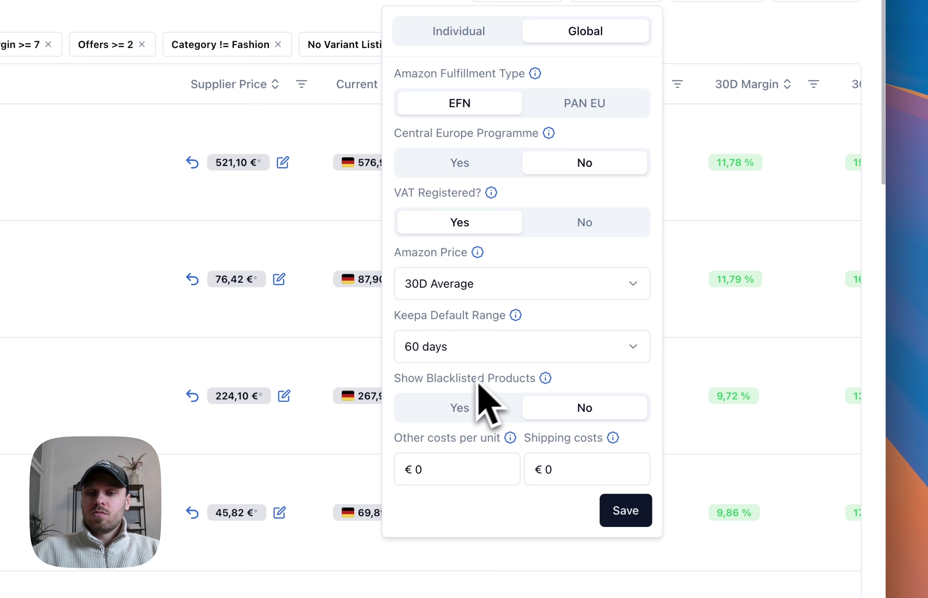
Step: Turn on showing blacklisted products in the global settings
{"action": "scroll", "coordinate": [470, 423], "scroll_direction": "down", "scroll_amount": 1}
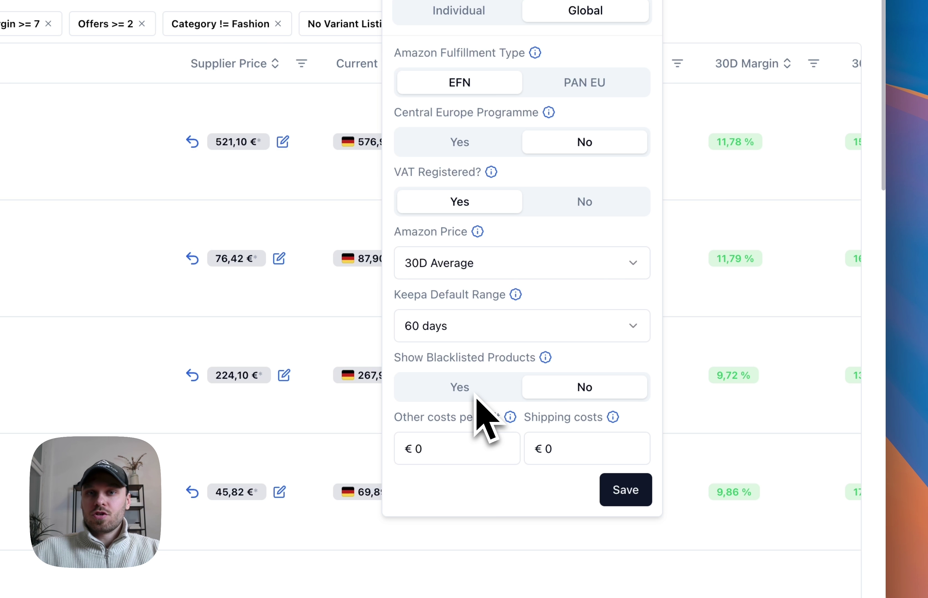
{"action": "left_click", "coordinate": [475, 394]}
{"action": "scroll", "coordinate": [460, 406], "scroll_direction": "down", "scroll_amount": 1}
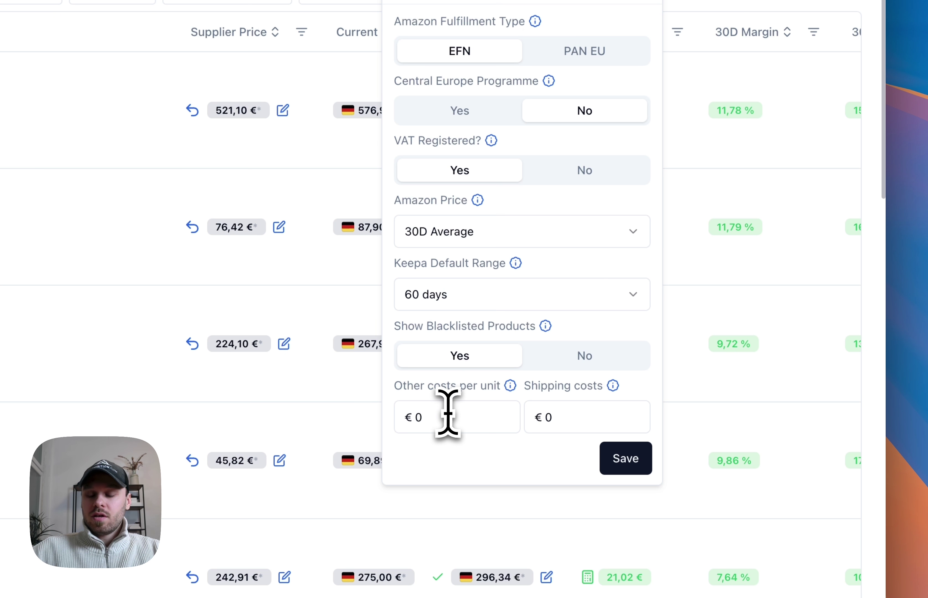
Step: Set the other costs per unit to 0,6 € and the shipping costs to 4,5 €
{"action": "left_click", "coordinate": [459, 413]}
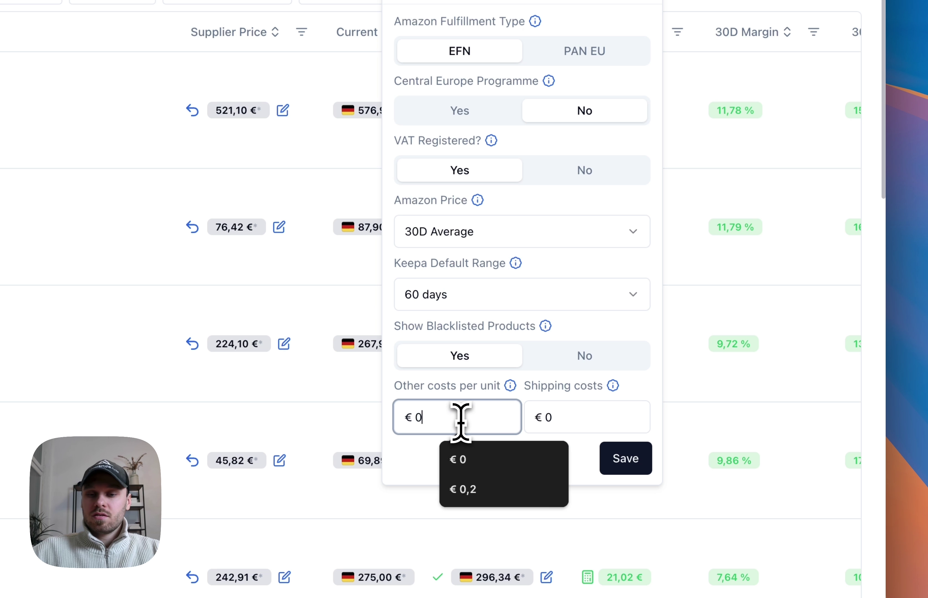
{"action": "key", "text": "BackSpace"}
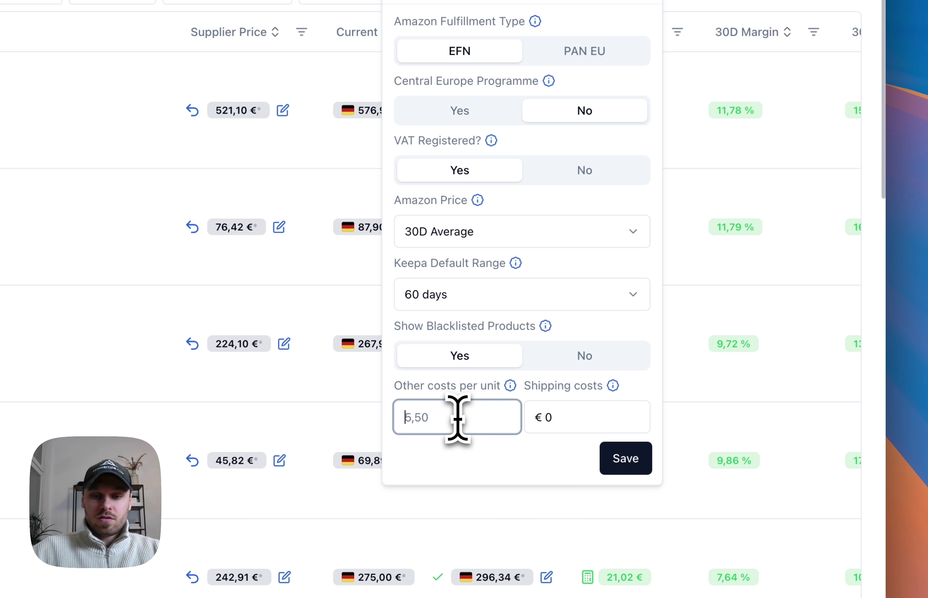
{"action": "type", "text": "0,6"}
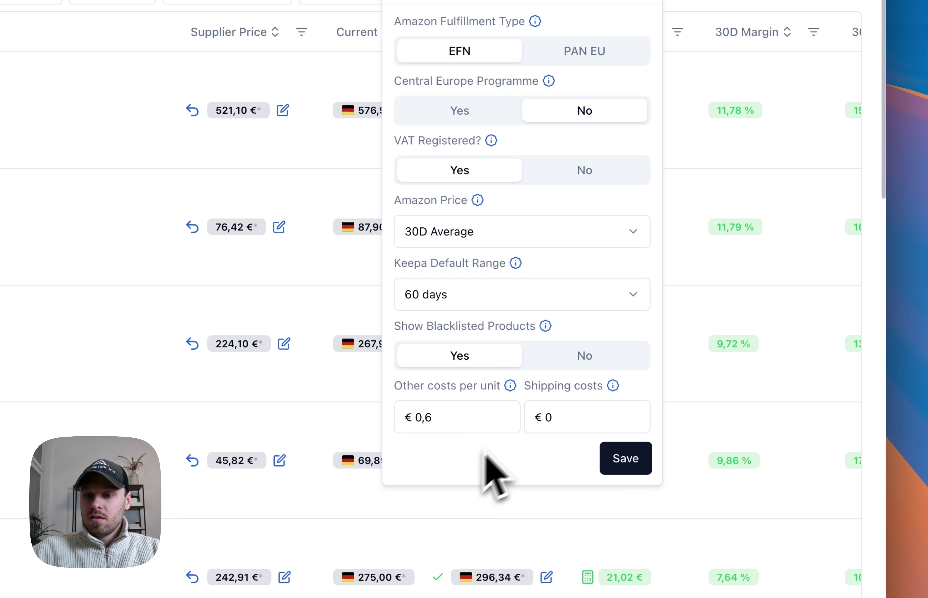
{"action": "left_click", "coordinate": [578, 421]}
{"action": "type", "text": "4"}
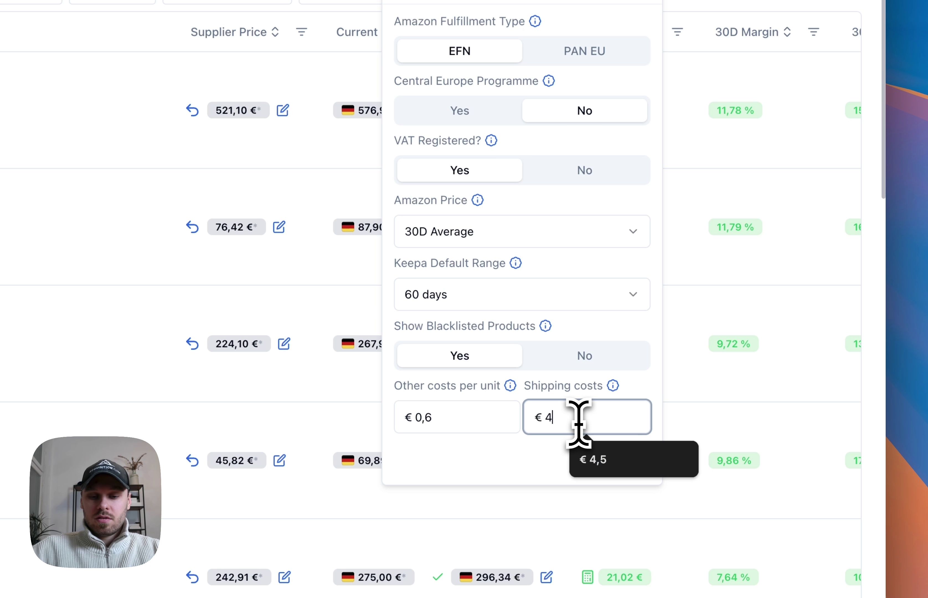
{"action": "type", "text": ",5"}
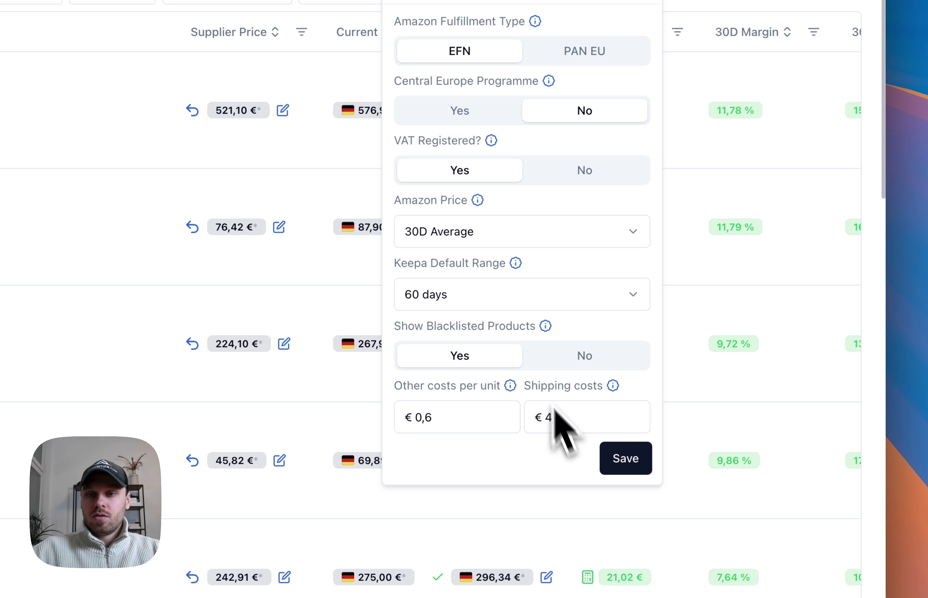
{"action": "scroll", "coordinate": [503, 289], "scroll_direction": "up", "scroll_amount": 3}
{"action": "left_click", "coordinate": [470, 78]}
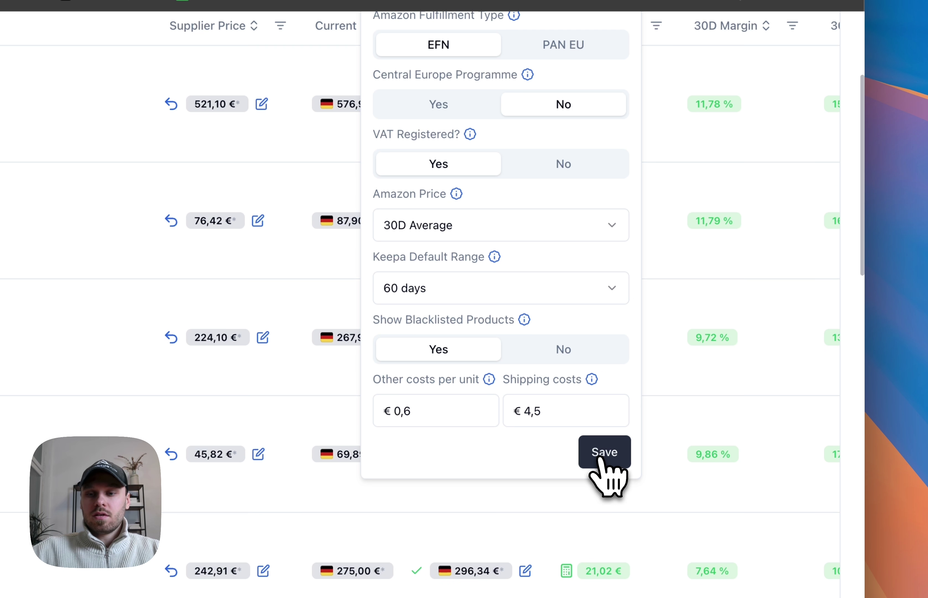
Step: Save the changed global settings and close the settings
{"action": "left_click", "coordinate": [603, 452]}
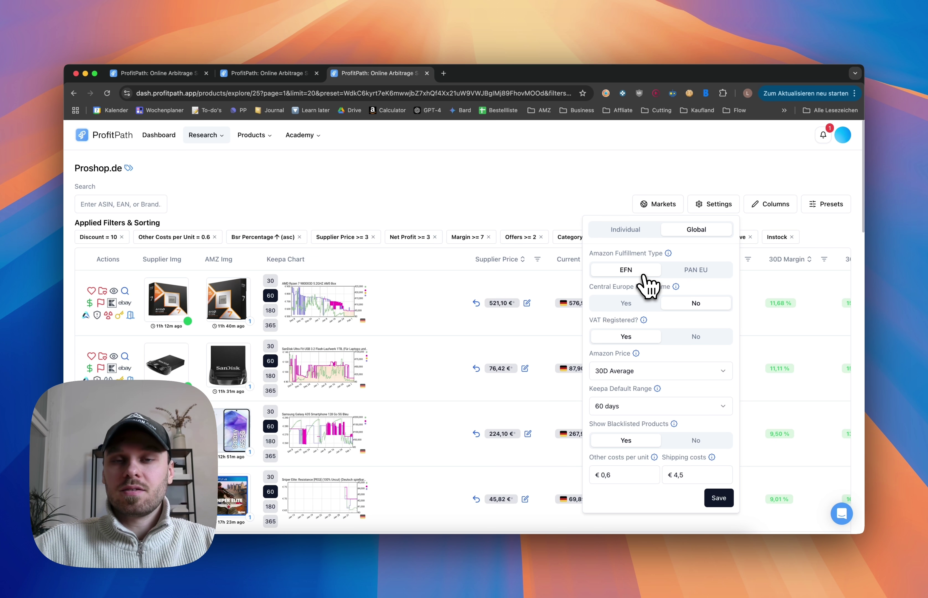
{"action": "left_click", "coordinate": [622, 208]}
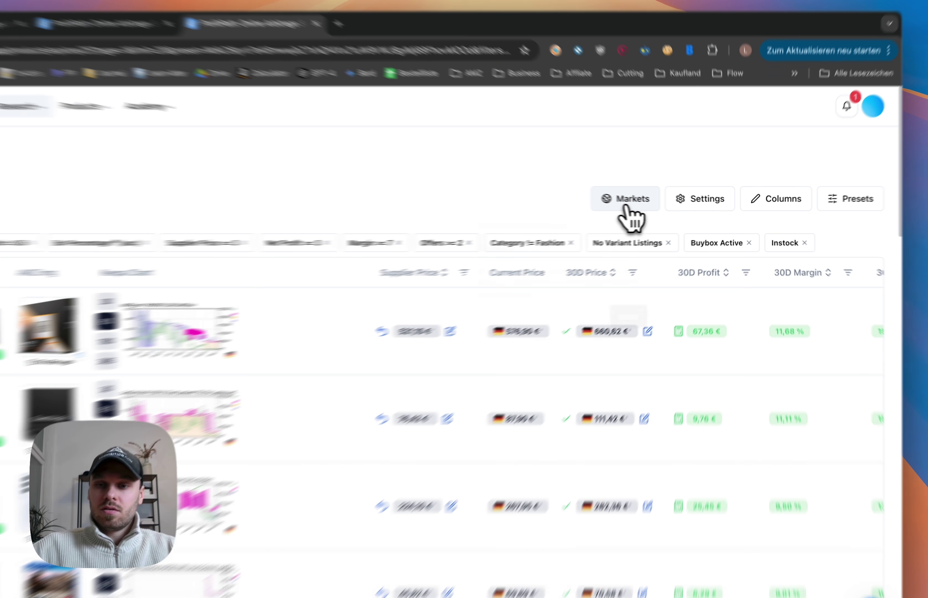
Step: Activate the Spain, France, Italy and Netherlands Amazon marketplaces in addition to Germany and save the selection
{"action": "left_click", "coordinate": [659, 210]}
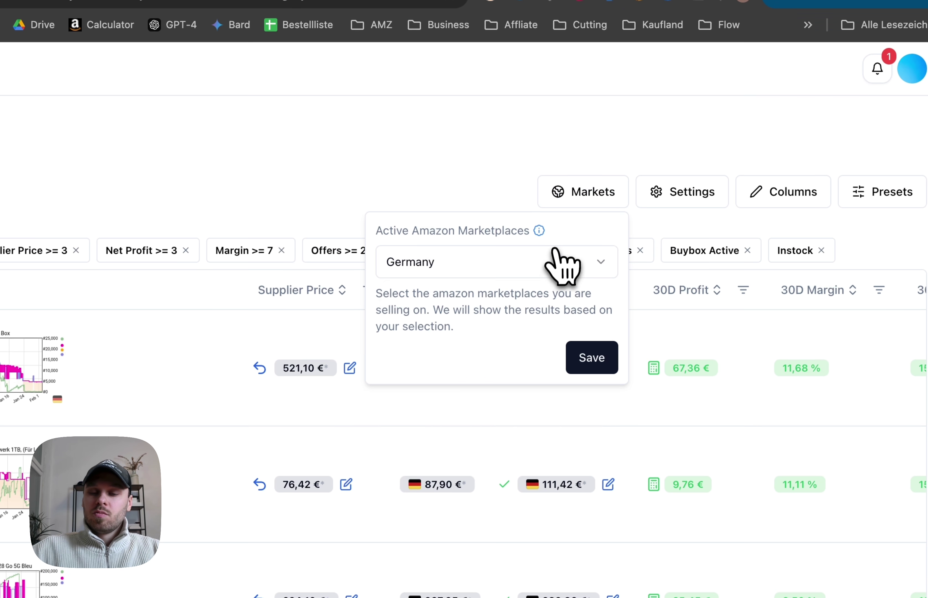
{"action": "left_click", "coordinate": [643, 243]}
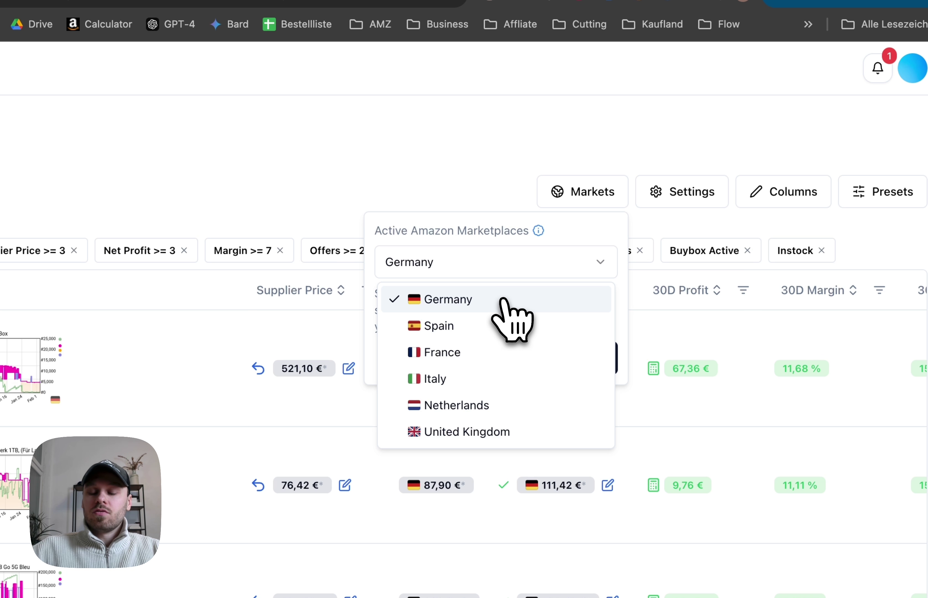
{"action": "left_click", "coordinate": [500, 323]}
{"action": "left_click", "coordinate": [489, 350]}
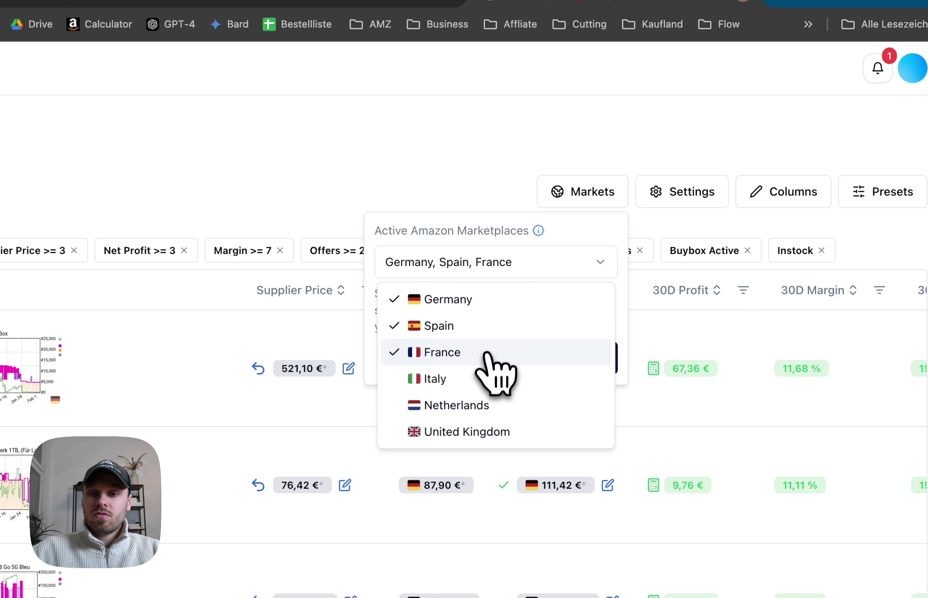
{"action": "left_click", "coordinate": [483, 378]}
{"action": "left_click", "coordinate": [486, 405]}
{"action": "left_click", "coordinate": [536, 277]}
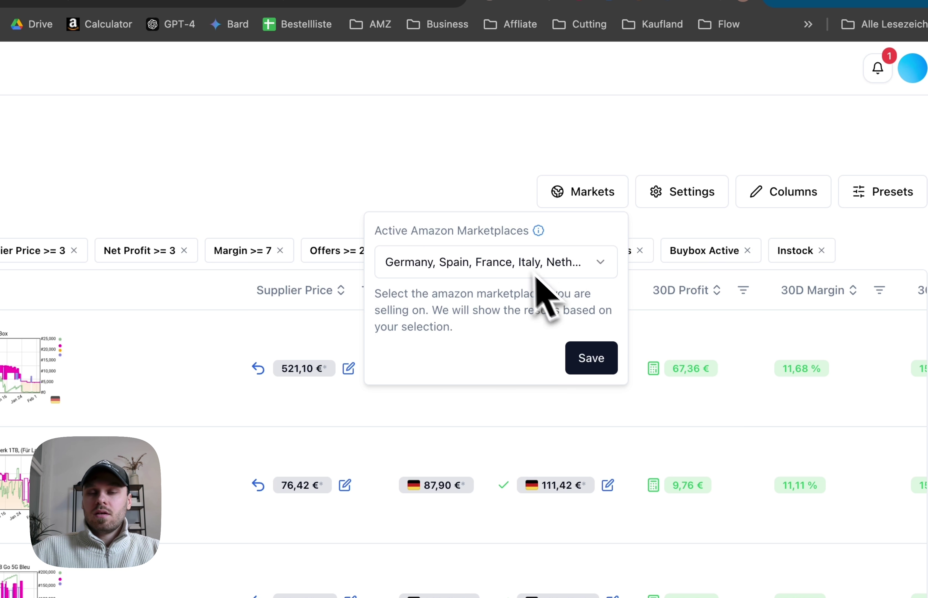
{"action": "left_click", "coordinate": [587, 357]}
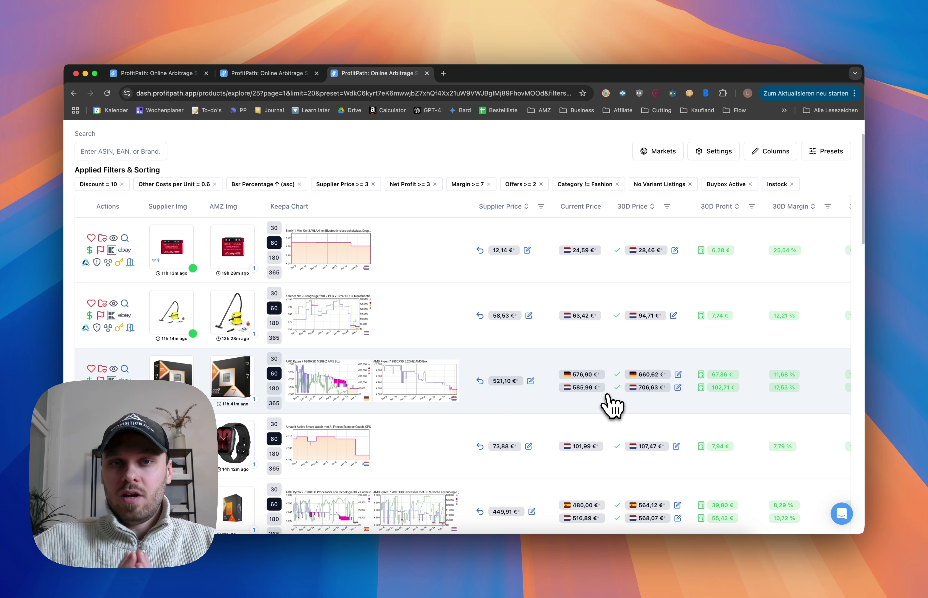
Step: Mark the first product, the red Shelly relay, as a favorite and add it to the Tech favorite group
{"action": "scroll", "coordinate": [596, 362], "scroll_direction": "up", "scroll_amount": 2}
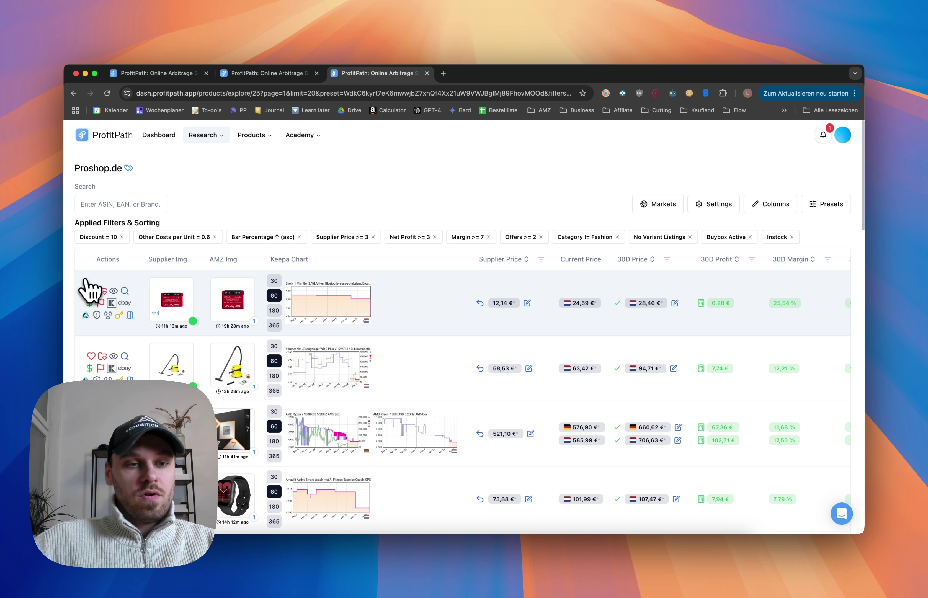
{"action": "left_click", "coordinate": [90, 291]}
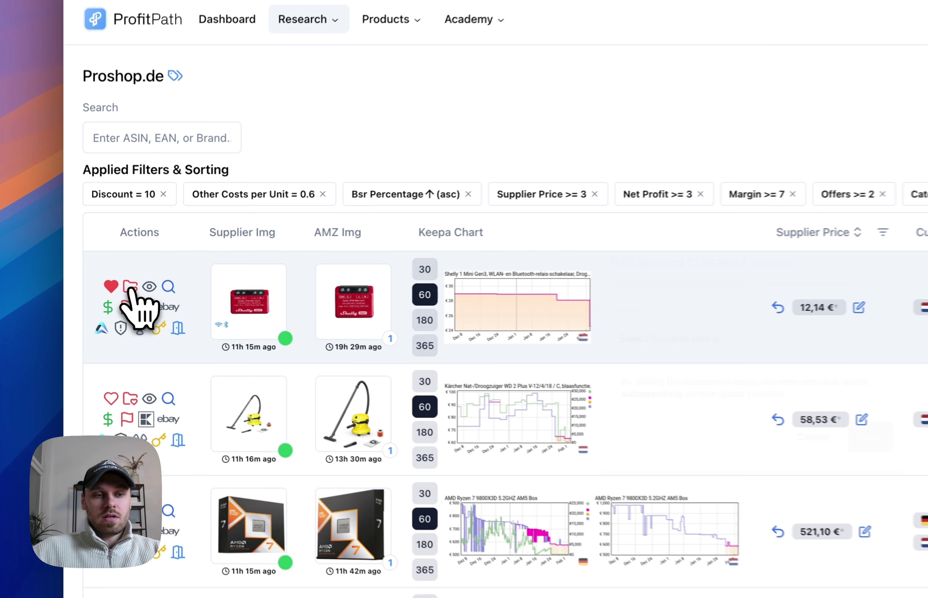
{"action": "left_click", "coordinate": [102, 291]}
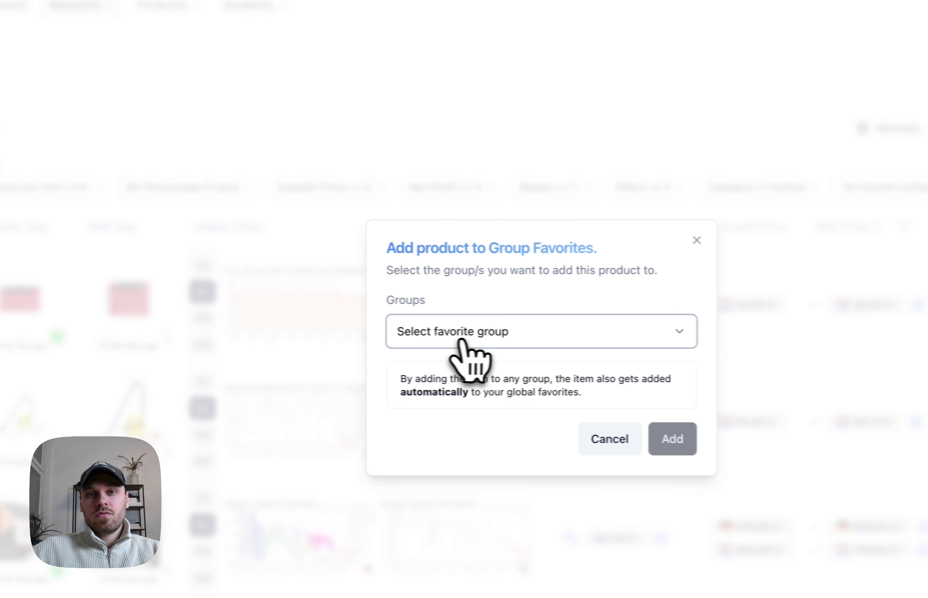
{"action": "left_click", "coordinate": [712, 338]}
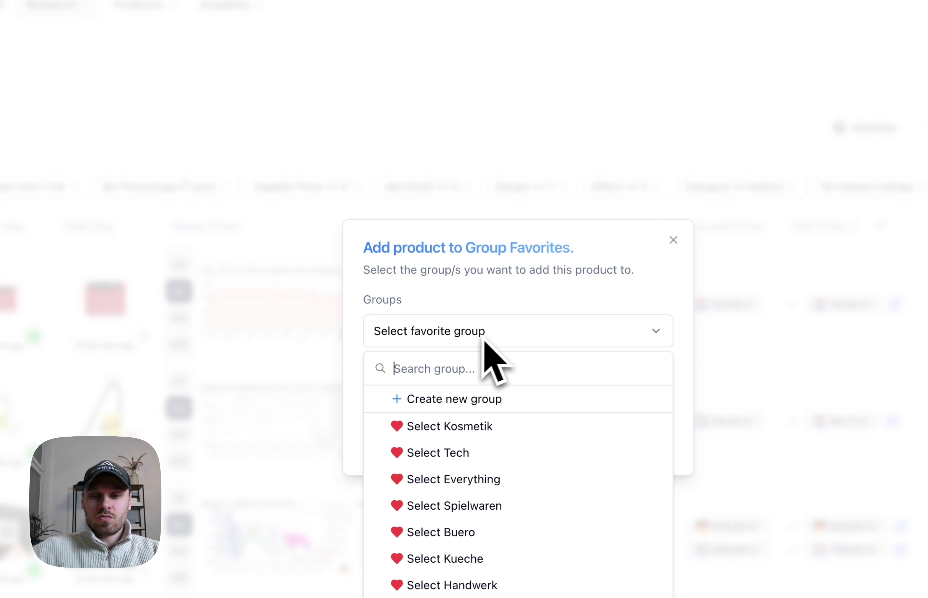
{"action": "left_click", "coordinate": [425, 321]}
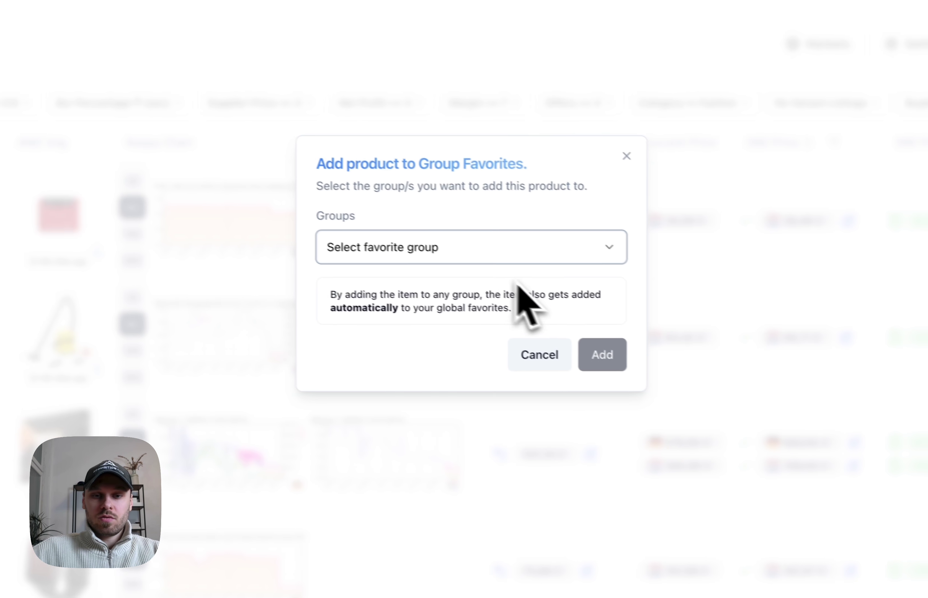
{"action": "left_click", "coordinate": [659, 296]}
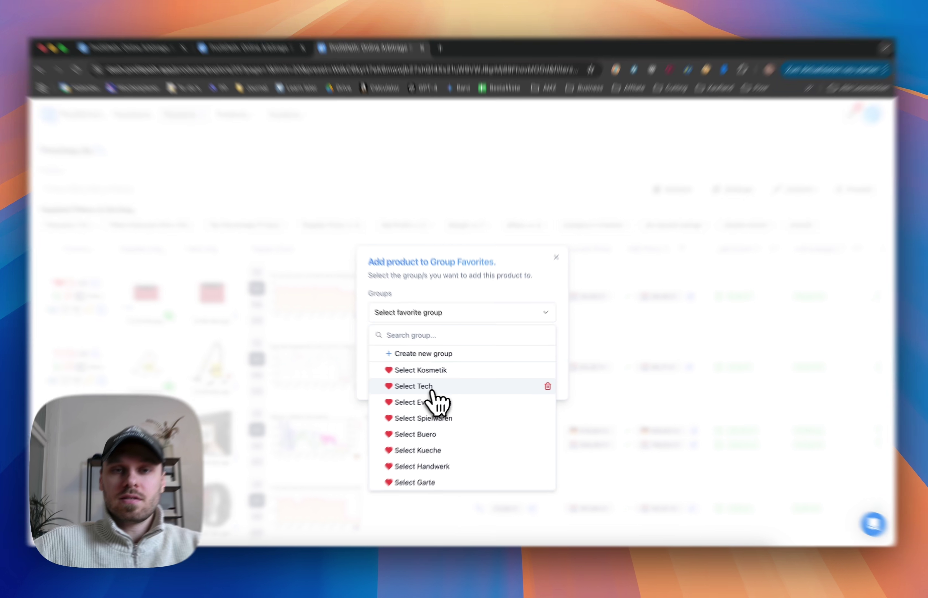
{"action": "left_click", "coordinate": [432, 389]}
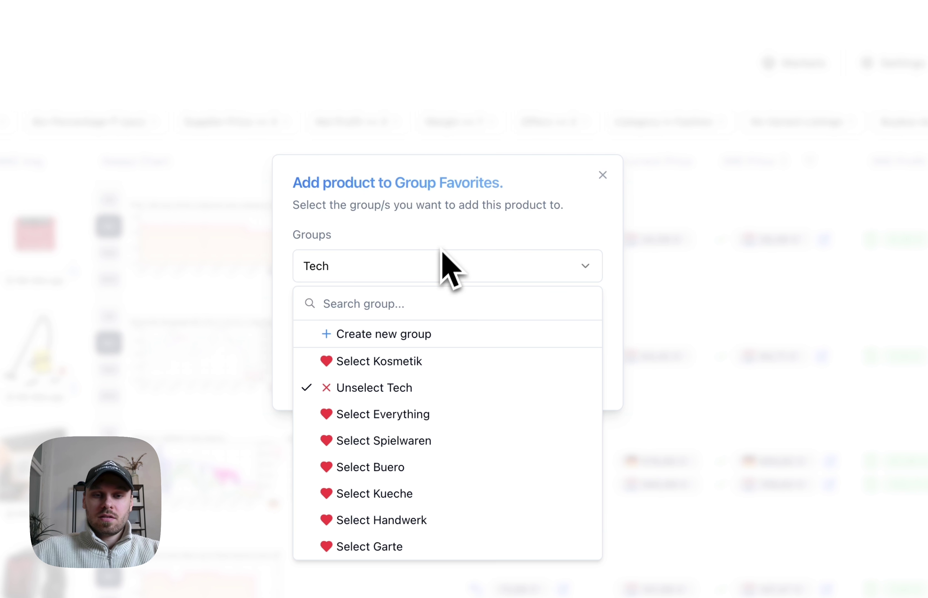
{"action": "left_click", "coordinate": [448, 265]}
{"action": "left_click", "coordinate": [578, 372]}
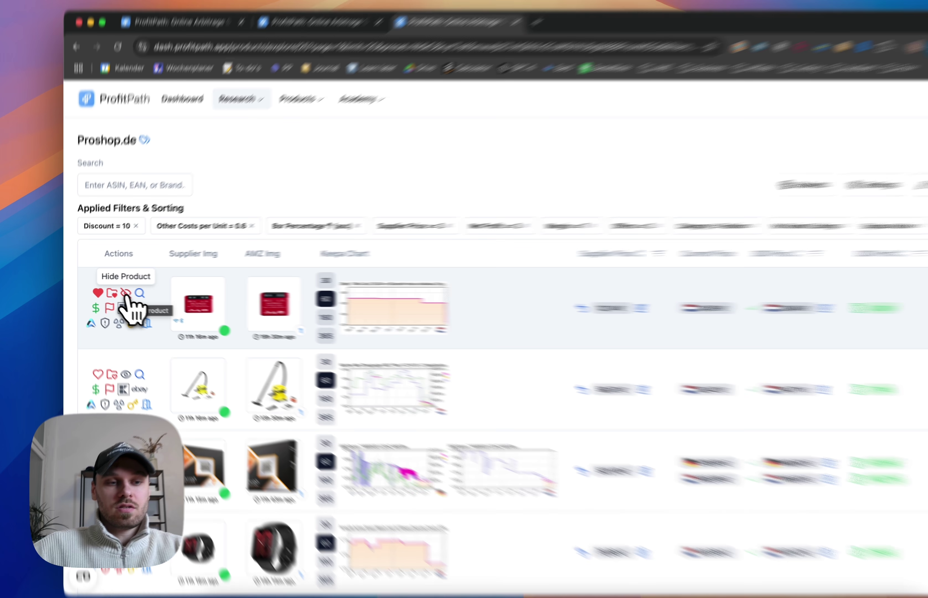
Step: Hide the Shelly relay, turn off showing blacklisted products in the global settings and save
{"action": "left_click", "coordinate": [113, 291]}
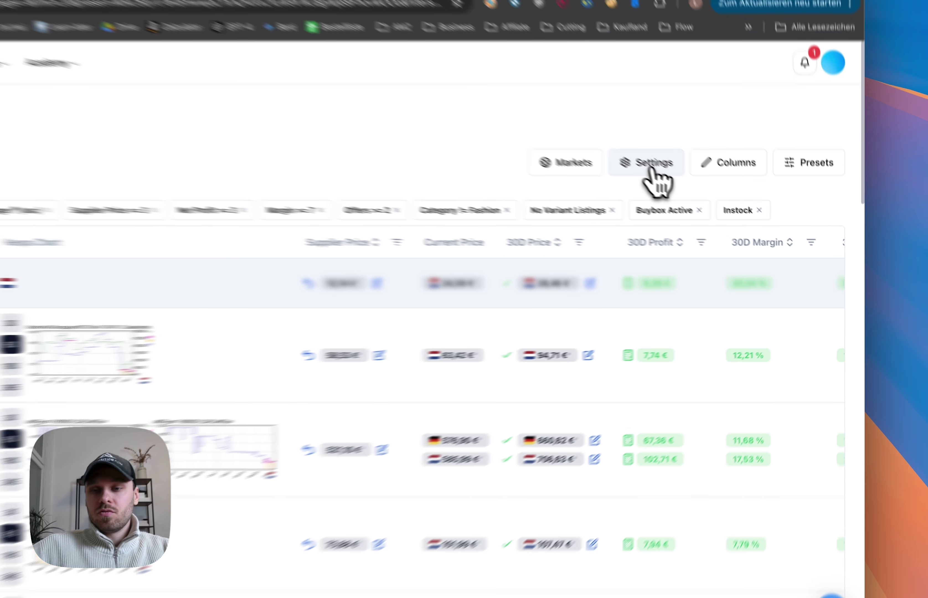
{"action": "left_click", "coordinate": [715, 211]}
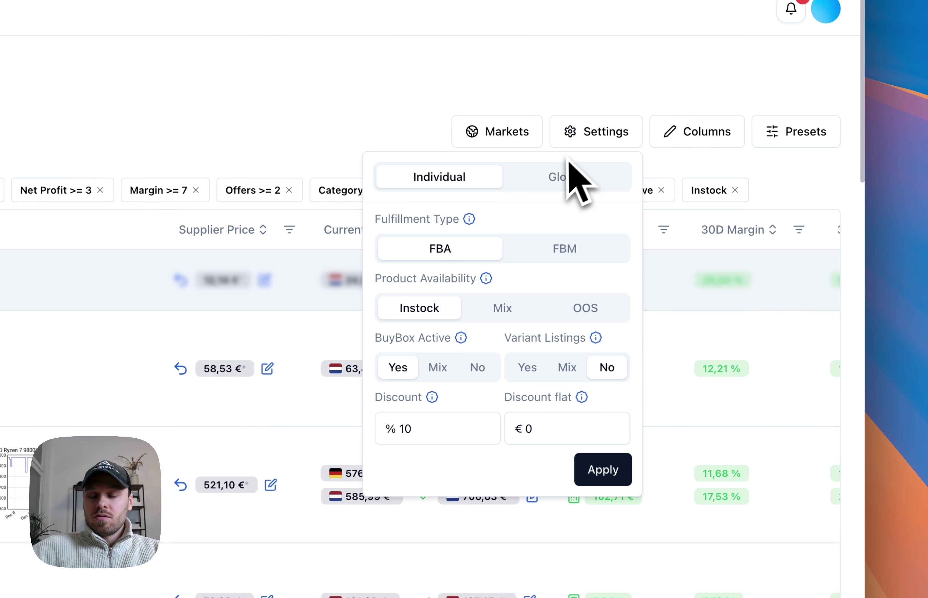
{"action": "left_click", "coordinate": [571, 181]}
{"action": "scroll", "coordinate": [507, 366], "scroll_direction": "down", "scroll_amount": 1}
{"action": "scroll", "coordinate": [480, 390], "scroll_direction": "down", "scroll_amount": 3}
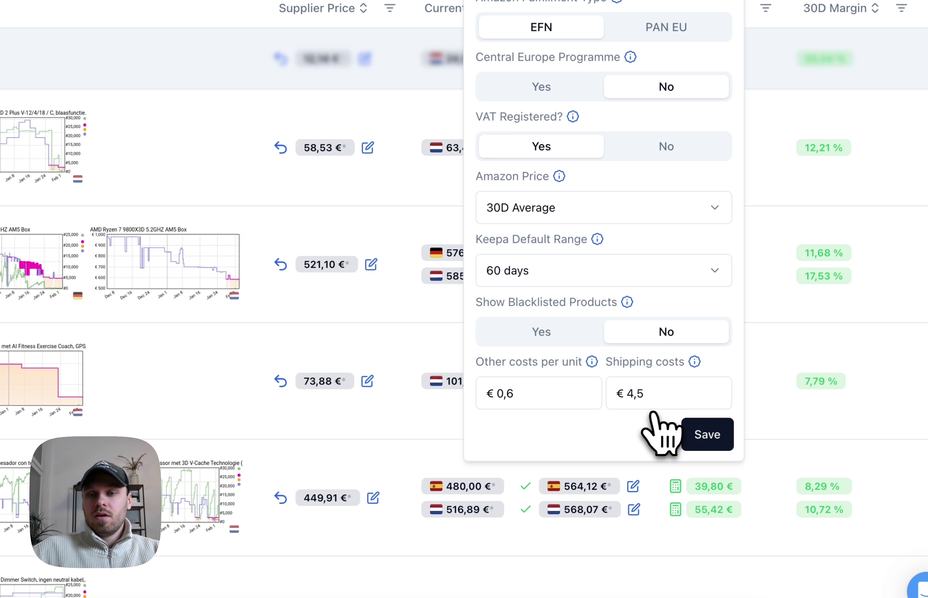
{"action": "left_click", "coordinate": [604, 526]}
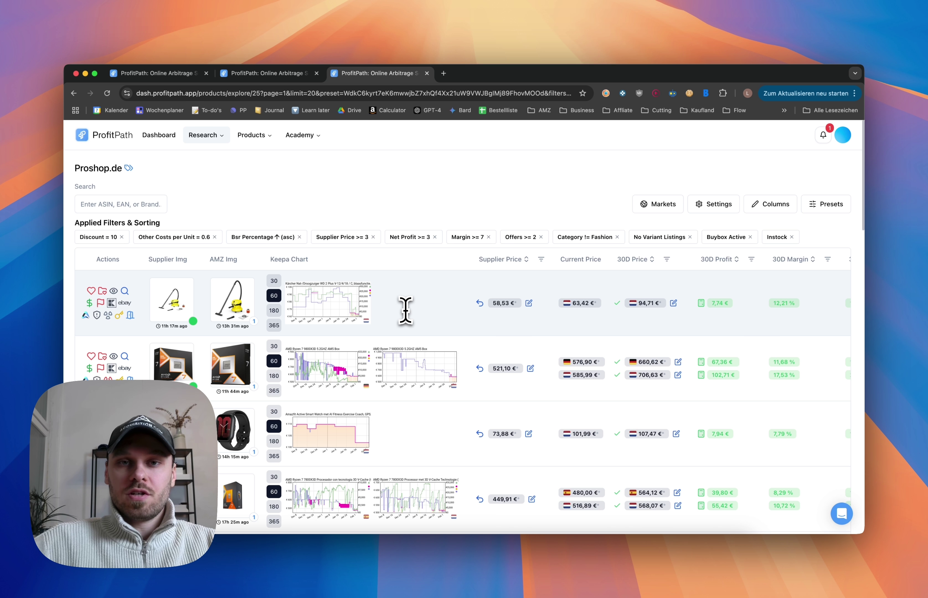
Step: Open Deep Search for the Kärcher vacuum cleaner and examine its sales, variation, price and hazmat data and the average sales rank history
{"action": "scroll", "coordinate": [133, 292], "scroll_direction": "down", "scroll_amount": 1}
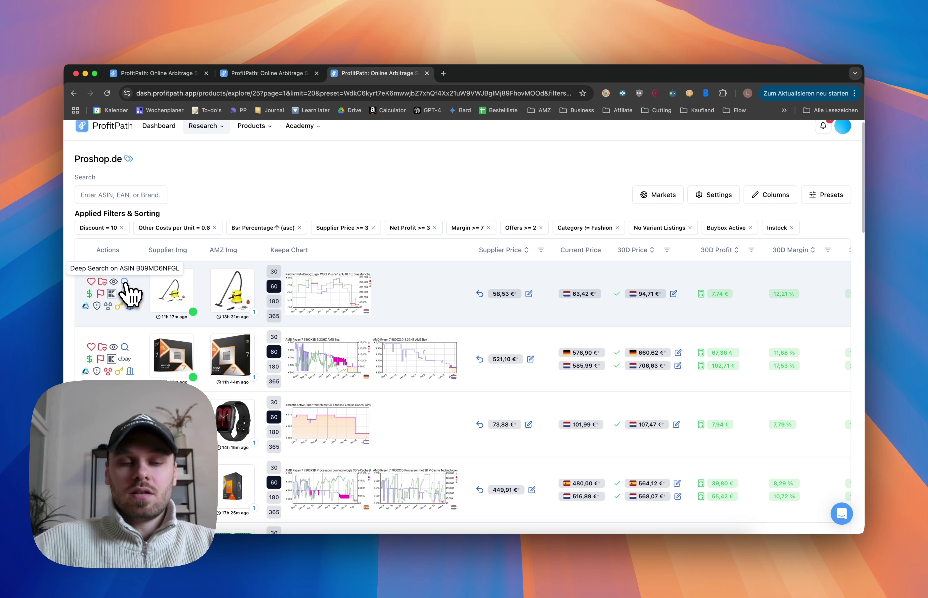
{"action": "left_click", "coordinate": [125, 282]}
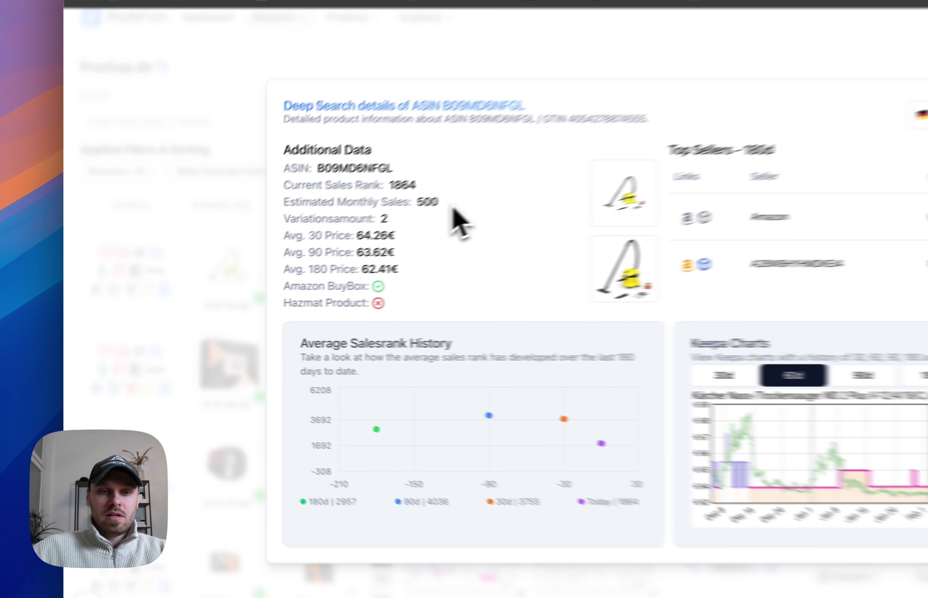
{"action": "left_click_drag", "start_coordinate": [316, 252], "coordinate": [271, 247]}
{"action": "left_click_drag", "start_coordinate": [428, 178], "coordinate": [317, 182]}
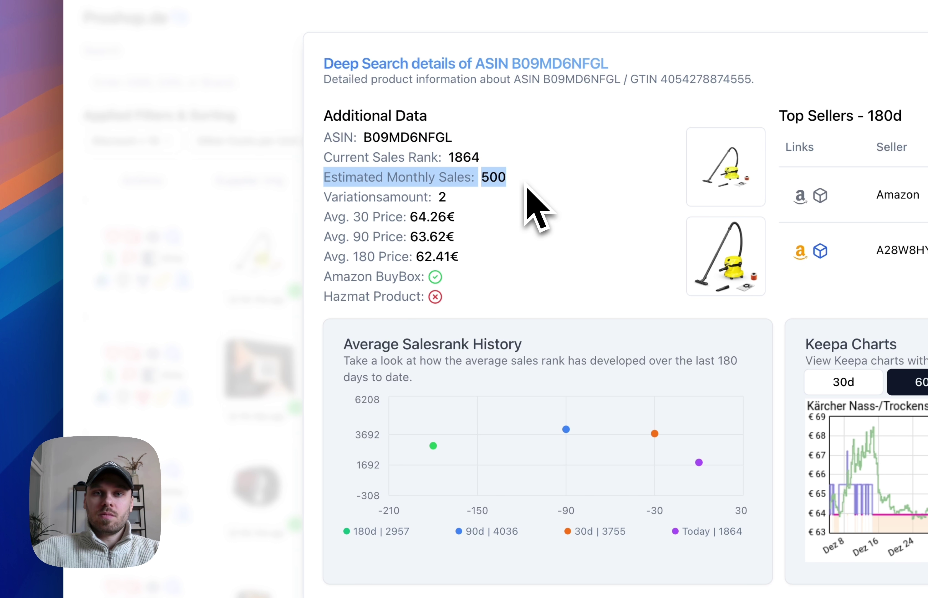
{"action": "left_click_drag", "start_coordinate": [499, 195], "coordinate": [389, 194]}
{"action": "left_click", "coordinate": [445, 200]}
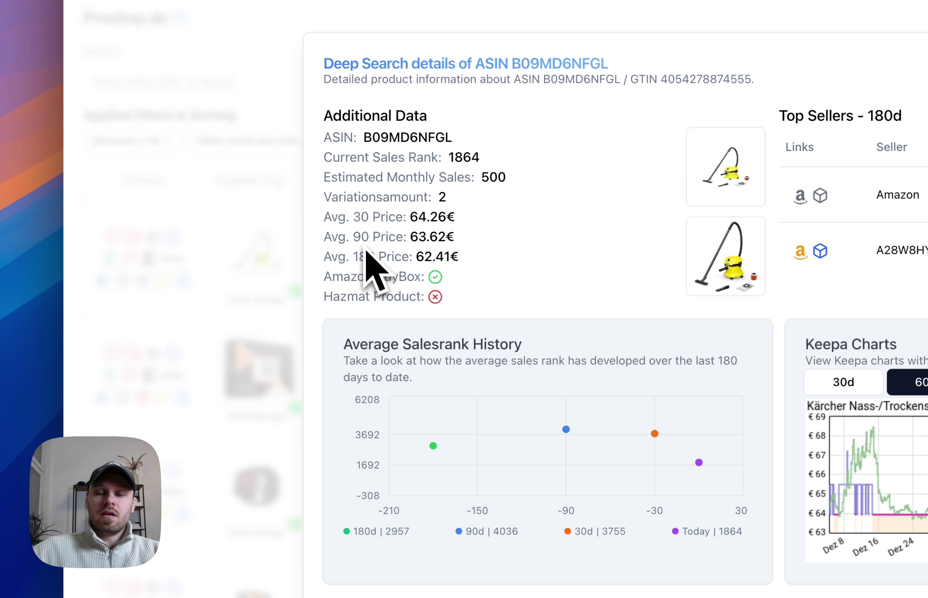
{"action": "left_click_drag", "start_coordinate": [322, 282], "coordinate": [323, 303]}
{"action": "left_click", "coordinate": [543, 299]}
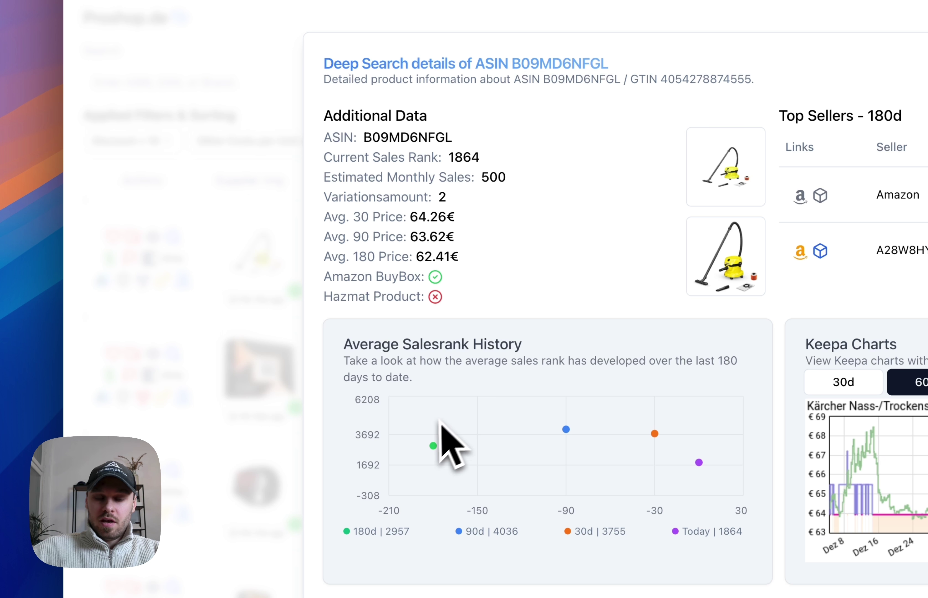
{"action": "mouse_move", "coordinate": [434, 443]}
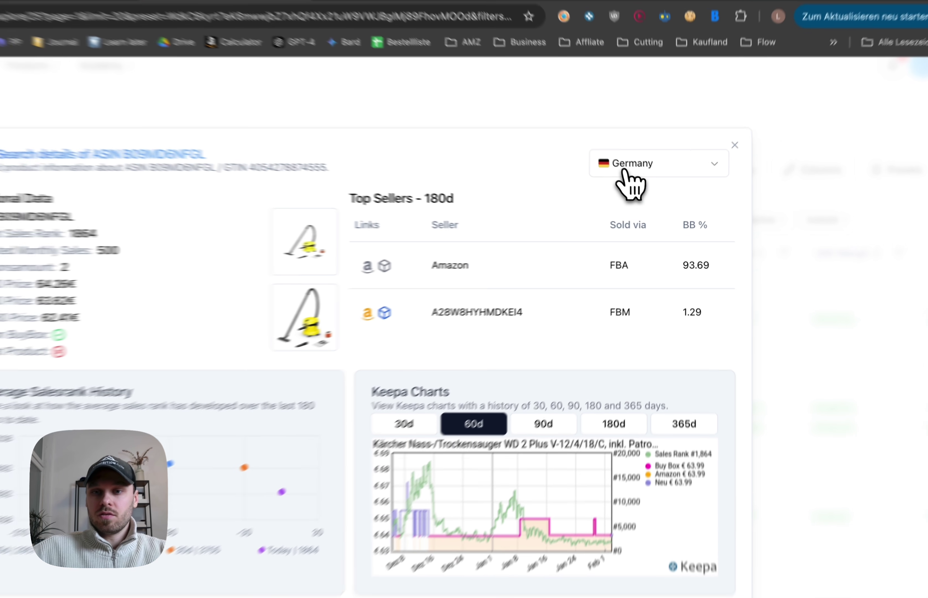
Step: Check the marketplaces offered in Deep Search, view the 90, 180 and 365-day Keepa charts and close the details
{"action": "left_click", "coordinate": [645, 194]}
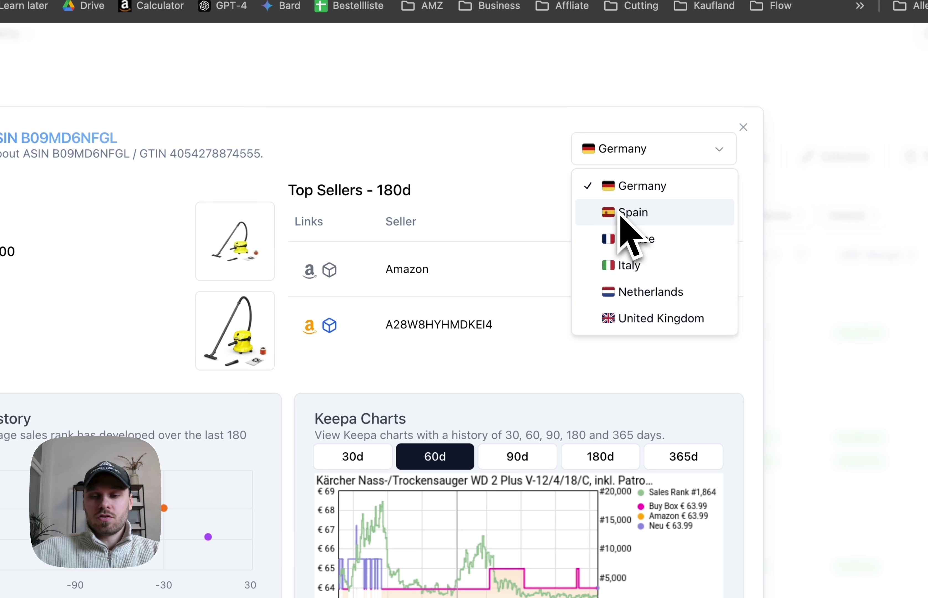
{"action": "left_click", "coordinate": [491, 137]}
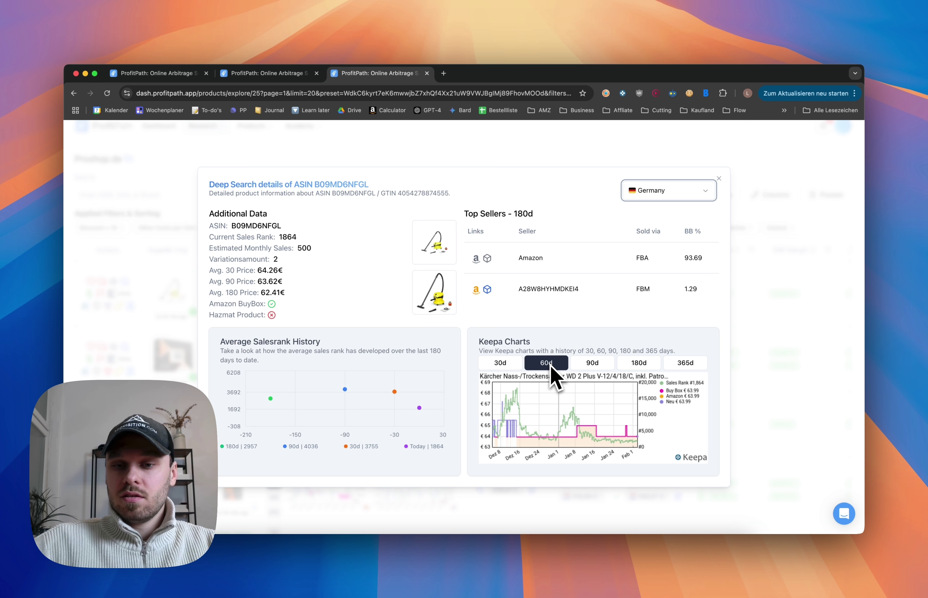
{"action": "left_click", "coordinate": [596, 367]}
{"action": "left_click", "coordinate": [636, 368]}
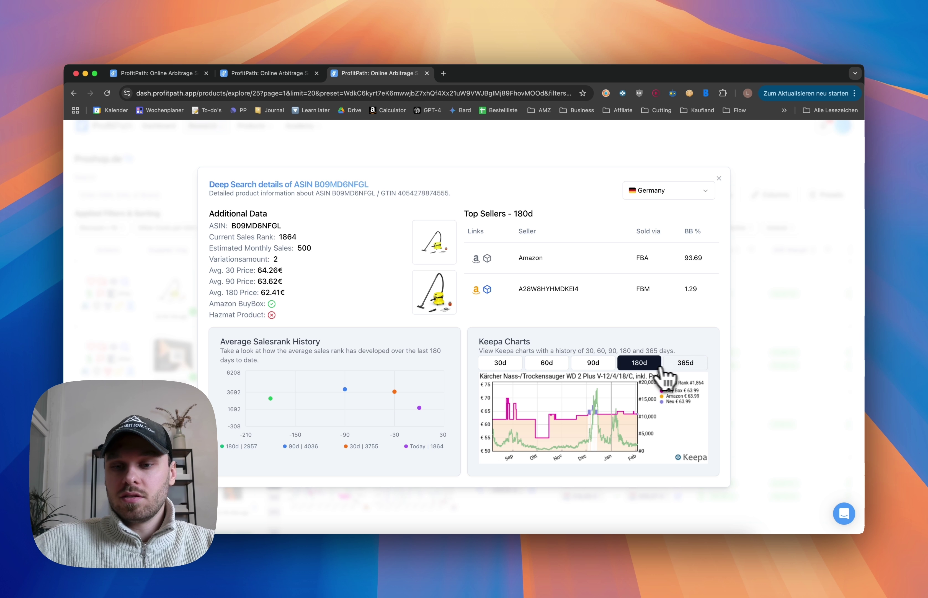
{"action": "left_click", "coordinate": [679, 368]}
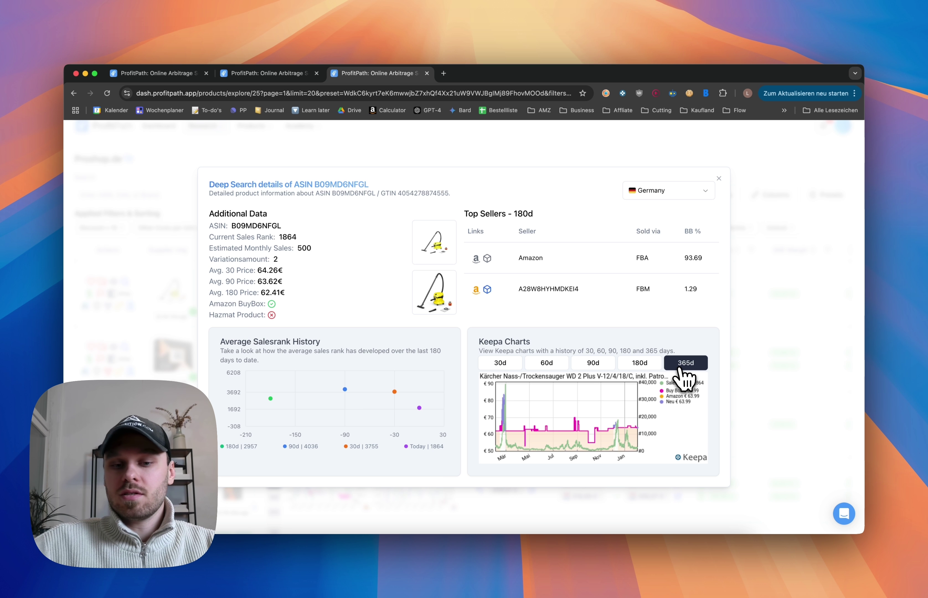
{"action": "left_click", "coordinate": [719, 180]}
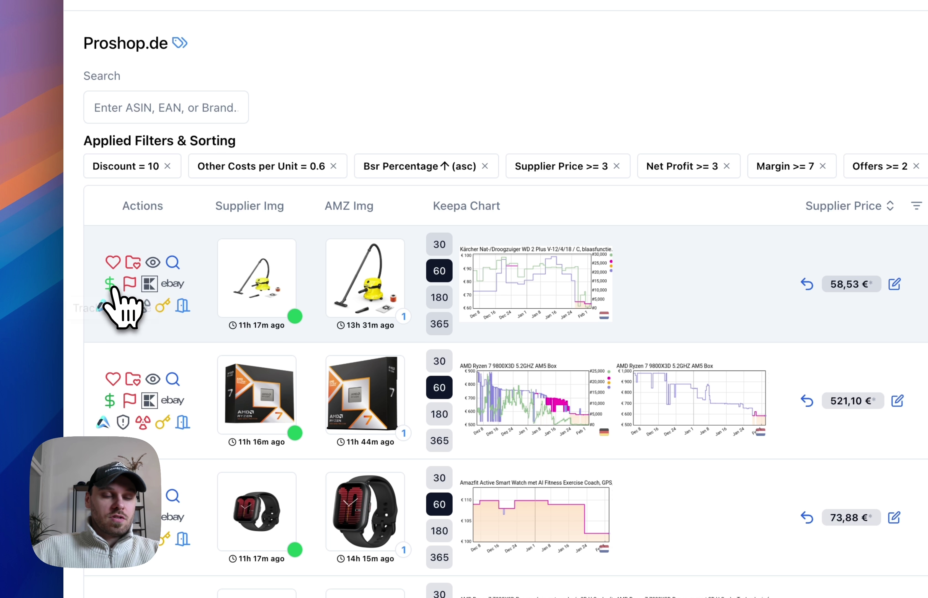
Step: Add the Kärcher vacuum cleaner to the inventory with a quantity of 5 and the Gross (inkl. VAT) purchase type
{"action": "left_click", "coordinate": [90, 293]}
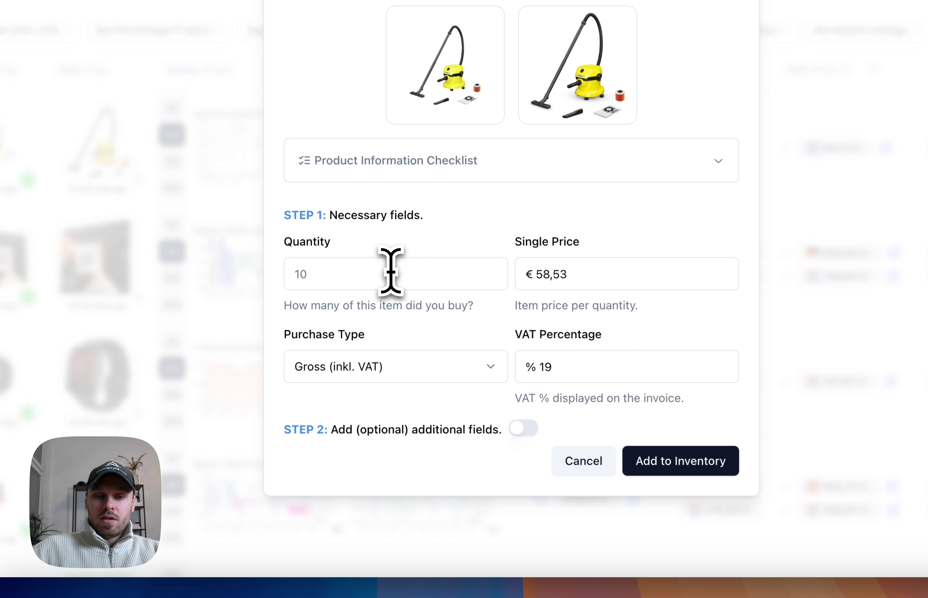
{"action": "left_click", "coordinate": [436, 298]}
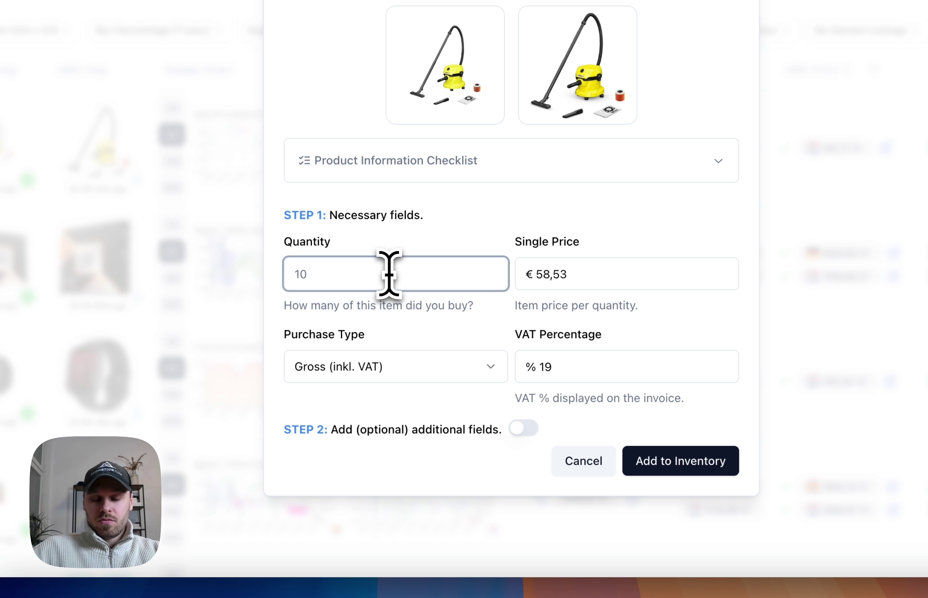
{"action": "type", "text": "5"}
{"action": "left_click", "coordinate": [451, 239]}
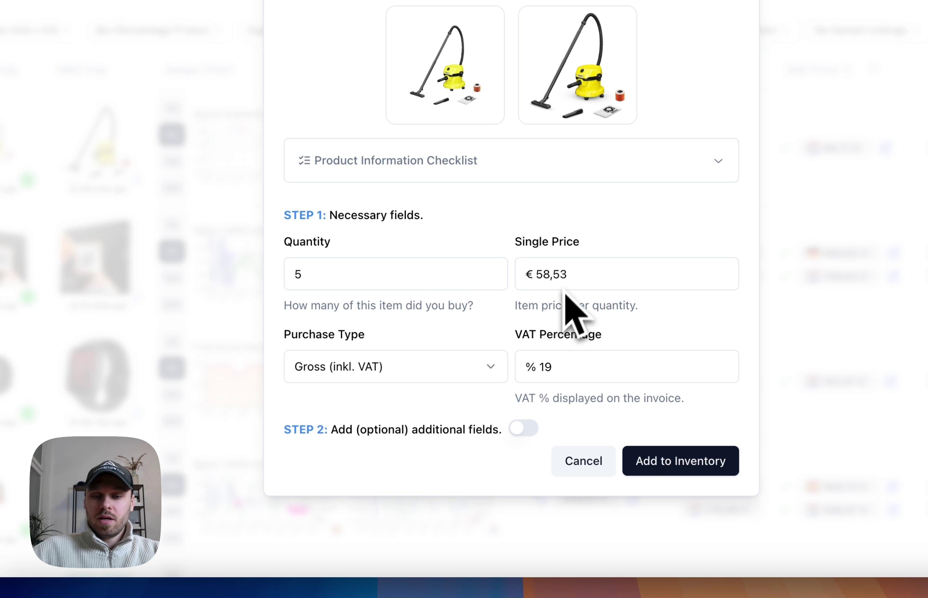
{"action": "left_click", "coordinate": [421, 363]}
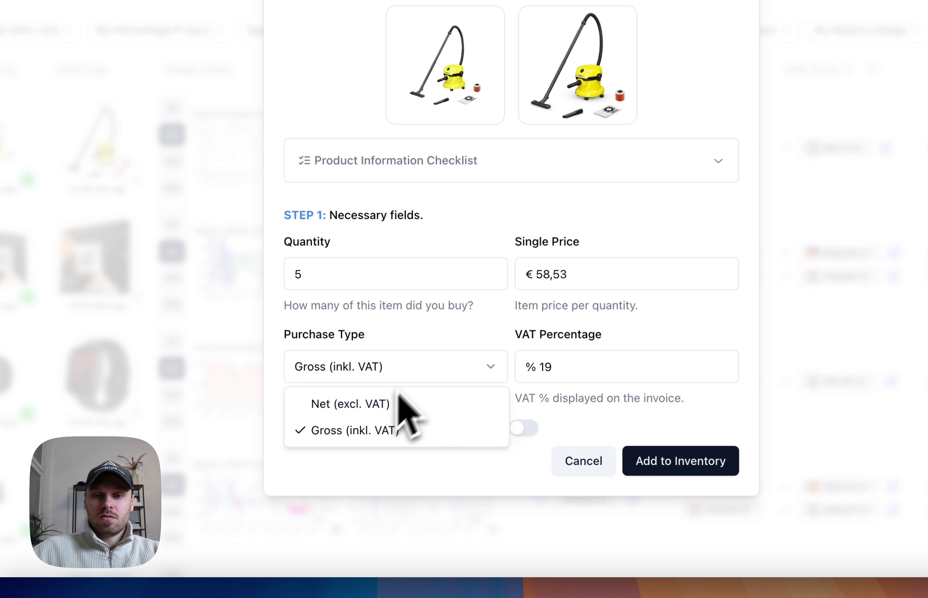
{"action": "left_click", "coordinate": [447, 355]}
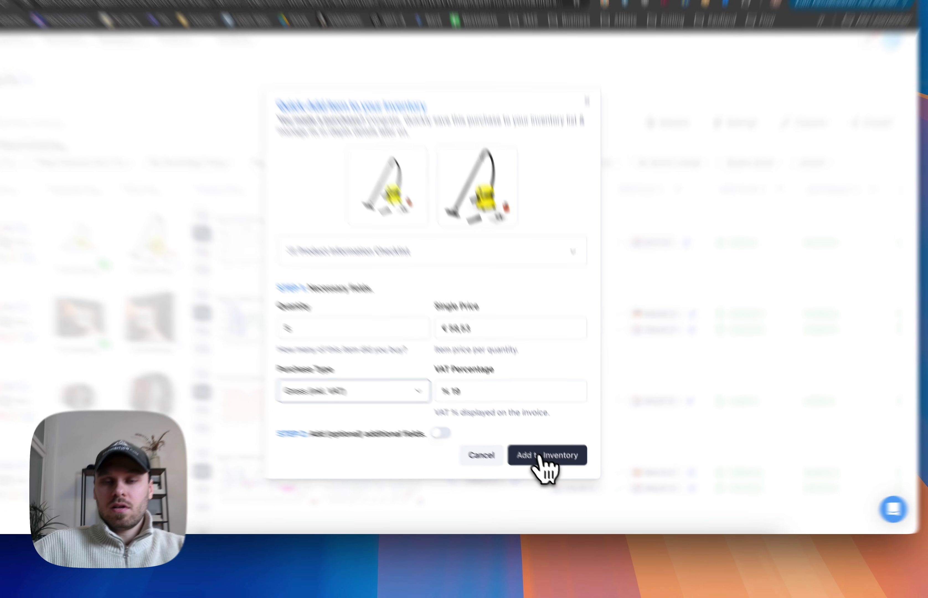
{"action": "left_click", "coordinate": [552, 467]}
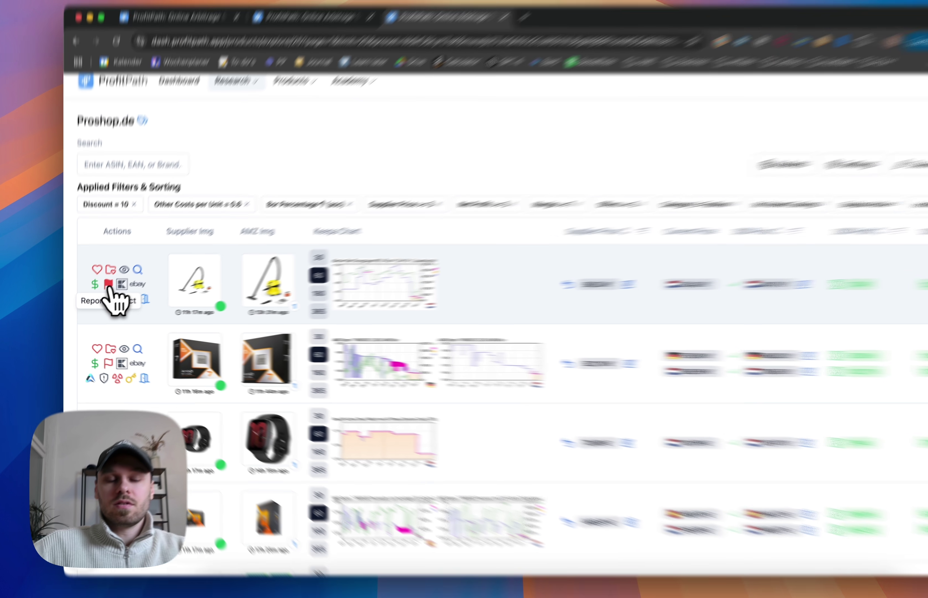
Step: Try out the report form for the Kärcher vacuum cleaner with the reason Other and placeholder text, and discard the report
{"action": "left_click", "coordinate": [101, 295]}
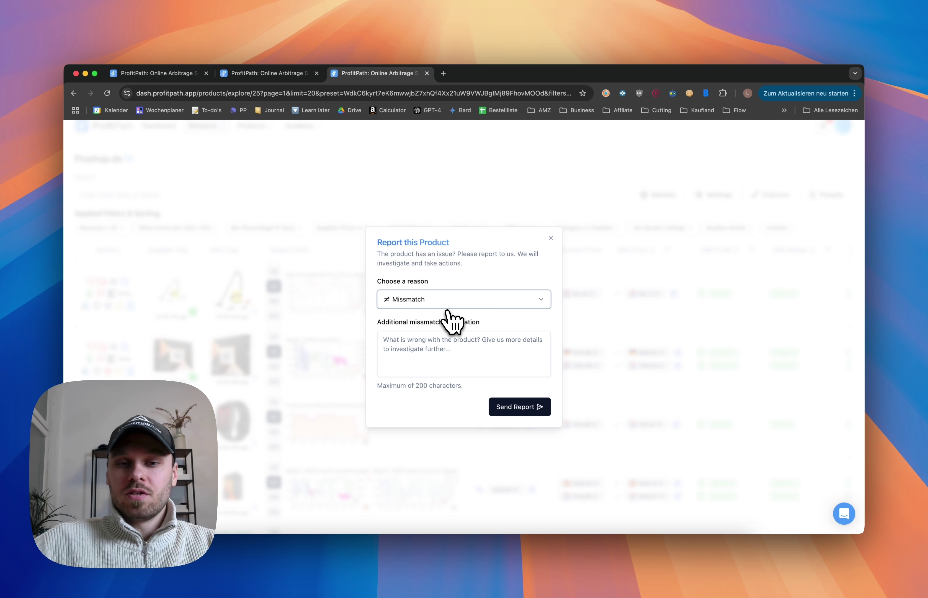
{"action": "left_click", "coordinate": [448, 303]}
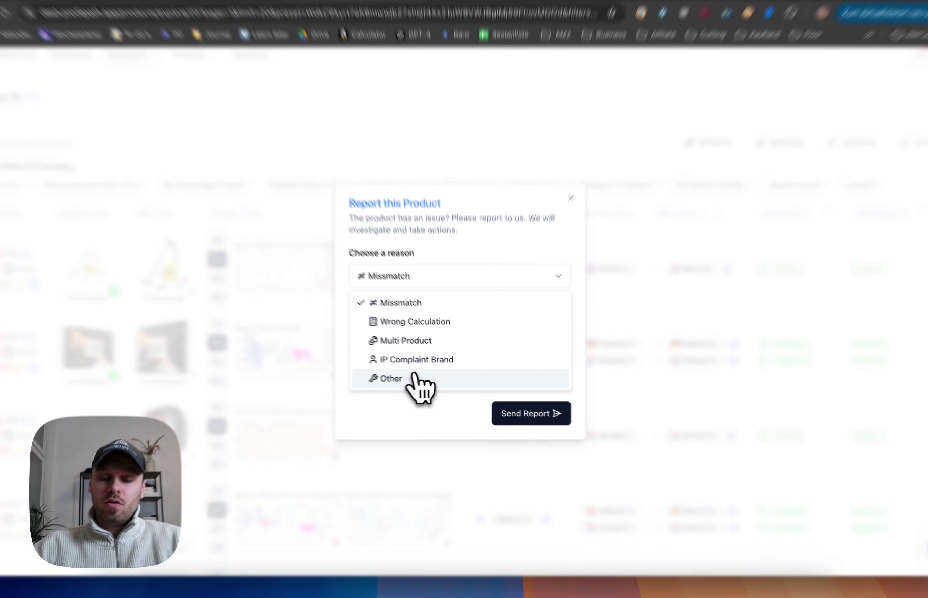
{"action": "left_click", "coordinate": [408, 380]}
{"action": "left_click", "coordinate": [426, 353]}
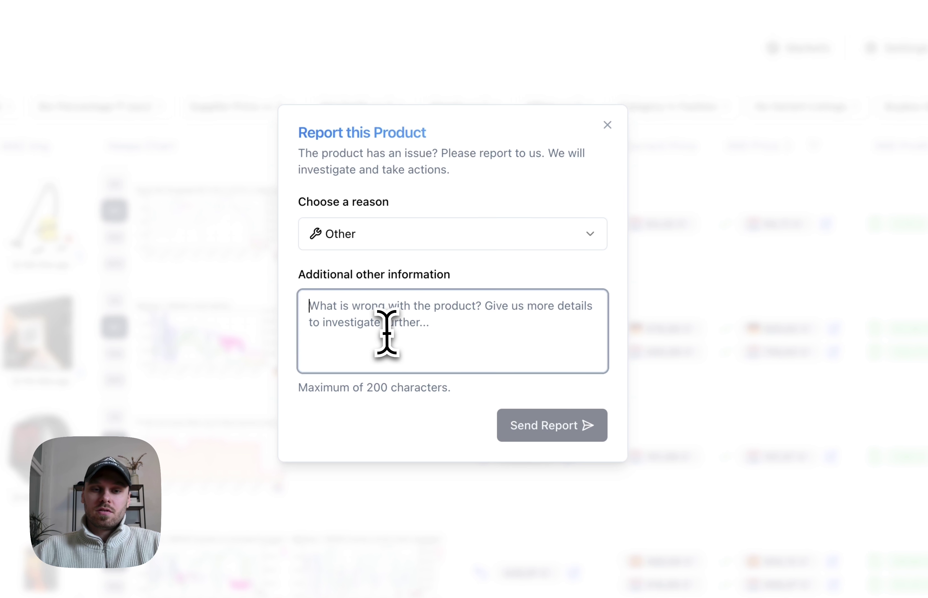
{"action": "type", "text": "asdasdas"}
{"action": "key", "text": "BackSpace"}
{"action": "key", "text": "BackSpace"}
{"action": "key", "text": "BackSpace"}
{"action": "key", "text": "BackSpace"}
{"action": "key", "text": "BackSpace"}
{"action": "key", "text": "BackSpace"}
{"action": "key", "text": "BackSpace"}
{"action": "key", "text": "BackSpace"}
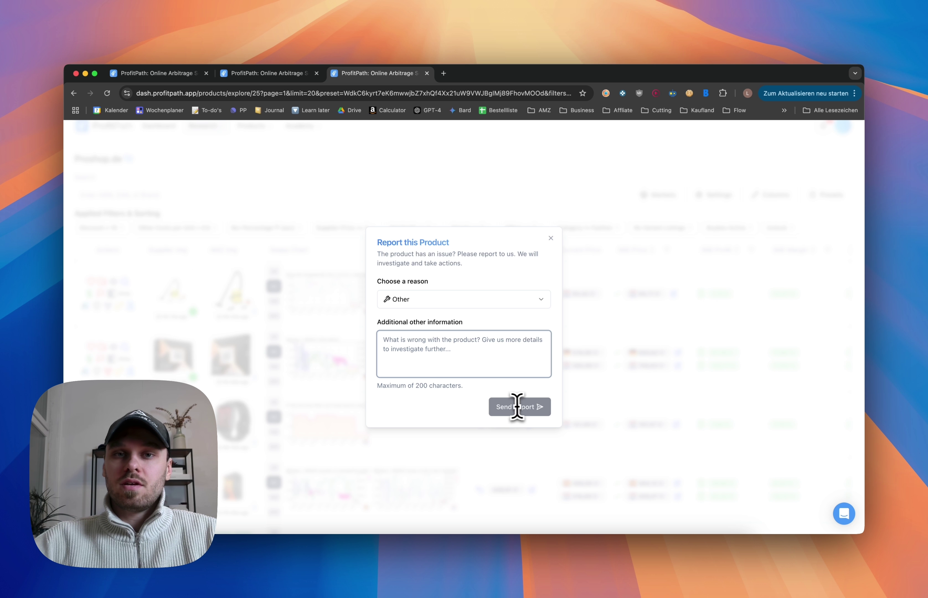
{"action": "key", "text": "Escape"}
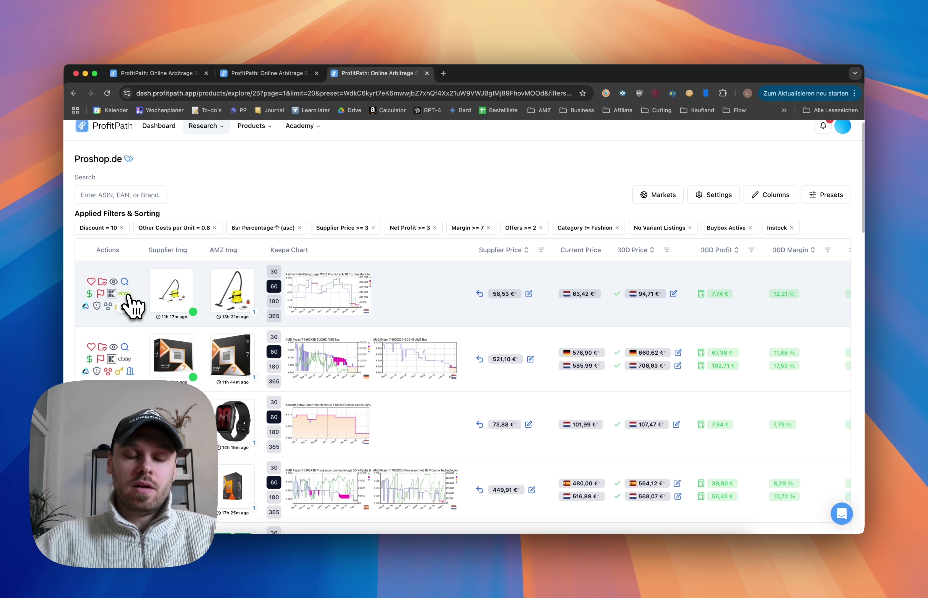
Step: Run the restrictions check for the Kärcher vacuum cleaner
{"action": "scroll", "coordinate": [128, 297], "scroll_direction": "up", "scroll_amount": 1}
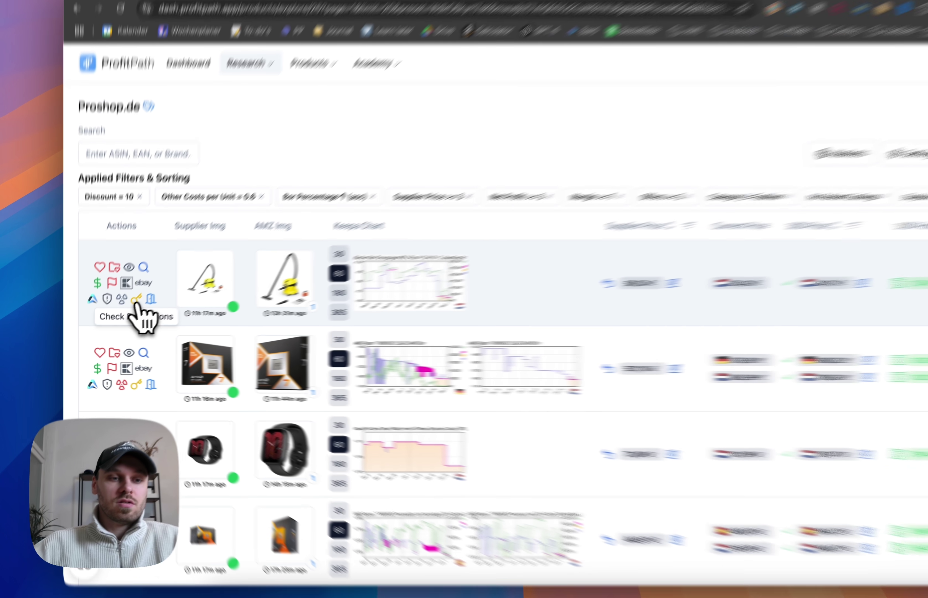
{"action": "left_click", "coordinate": [120, 315]}
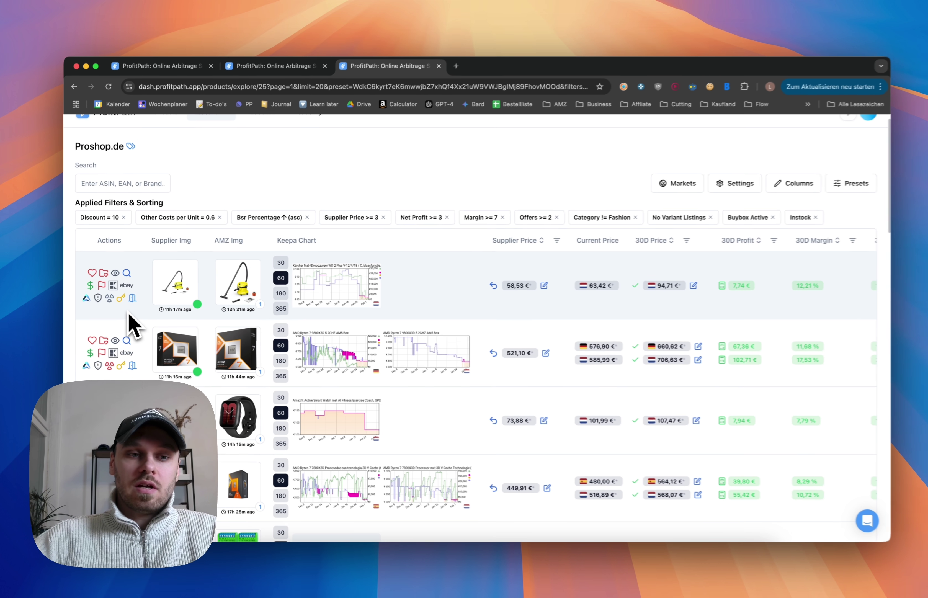
{"action": "scroll", "coordinate": [140, 332], "scroll_direction": "up", "scroll_amount": 1}
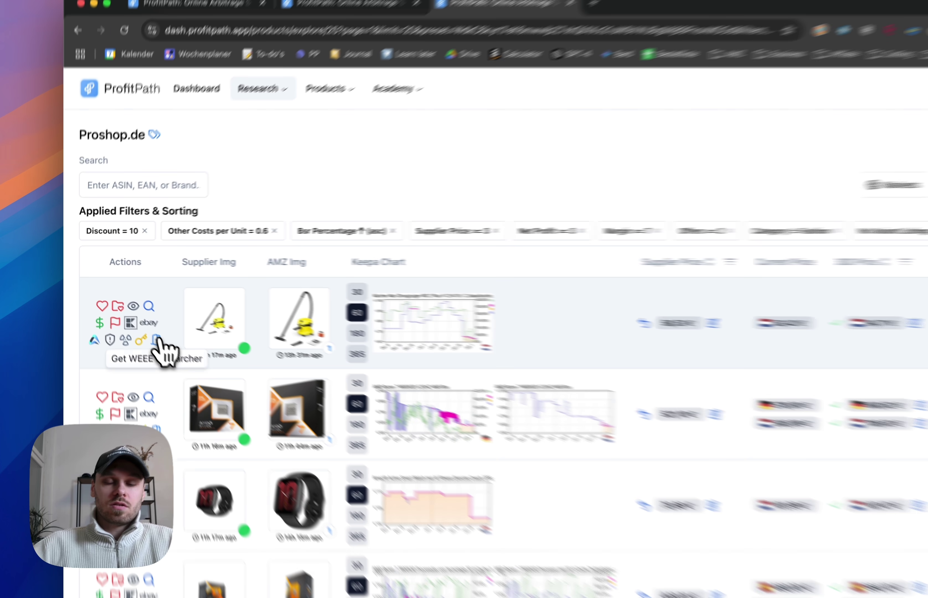
Step: Look up WEEE numbers for brand and producer Kärcher, copy the first Alfred Kärcher SE & Co. KG number and close the check
{"action": "left_click", "coordinate": [130, 316]}
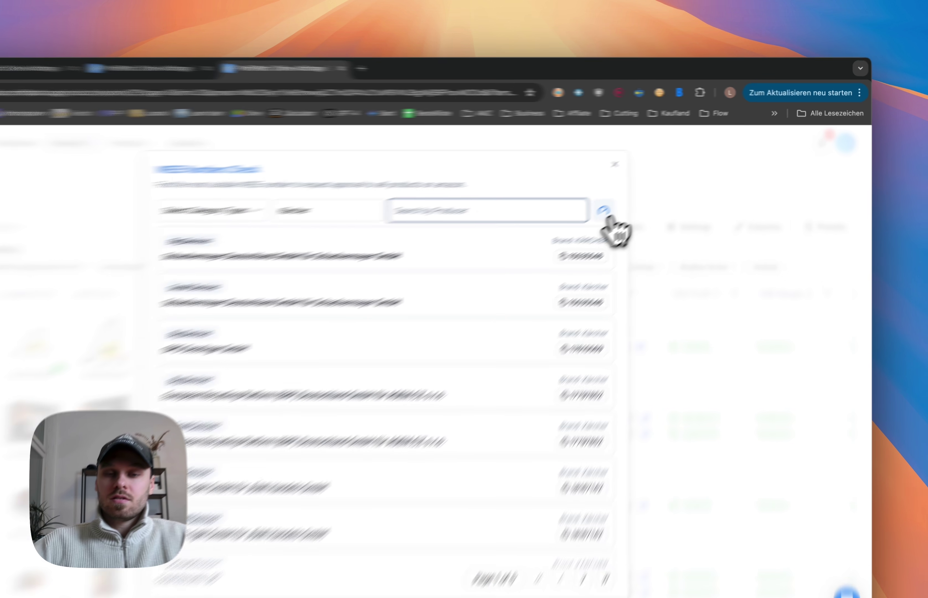
{"action": "left_click", "coordinate": [647, 193]}
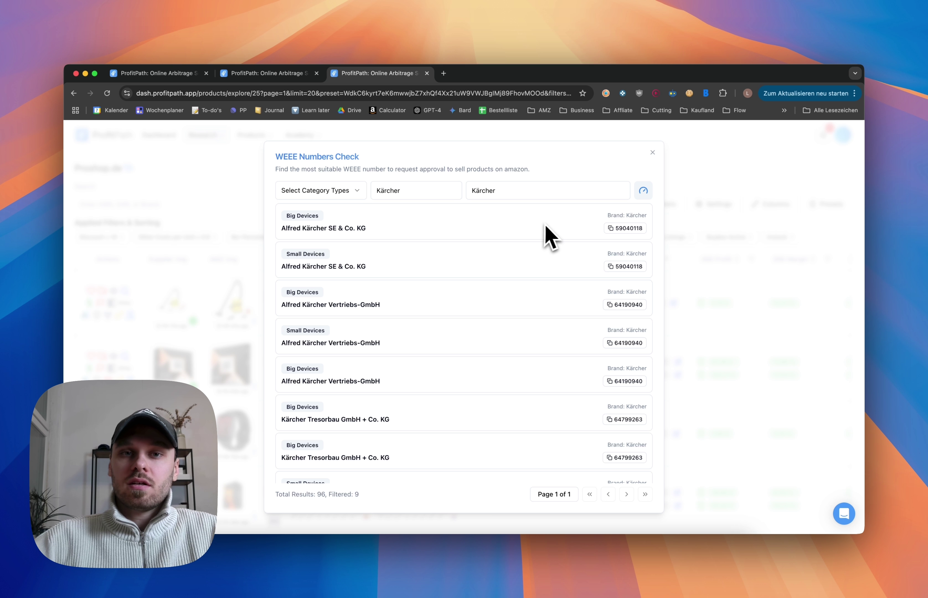
{"action": "left_click", "coordinate": [623, 228]}
{"action": "left_click", "coordinate": [652, 152]}
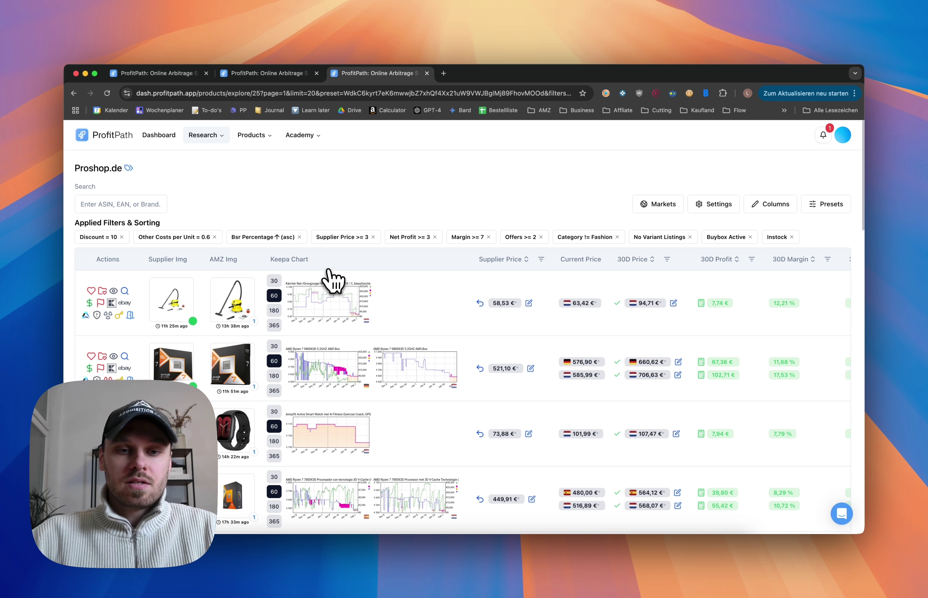
Step: Examine the Kärcher vacuum cleaner's 60-day Keepa chart and compare its supplier price, current price and 30D price
{"action": "mouse_move", "coordinate": [327, 274]}
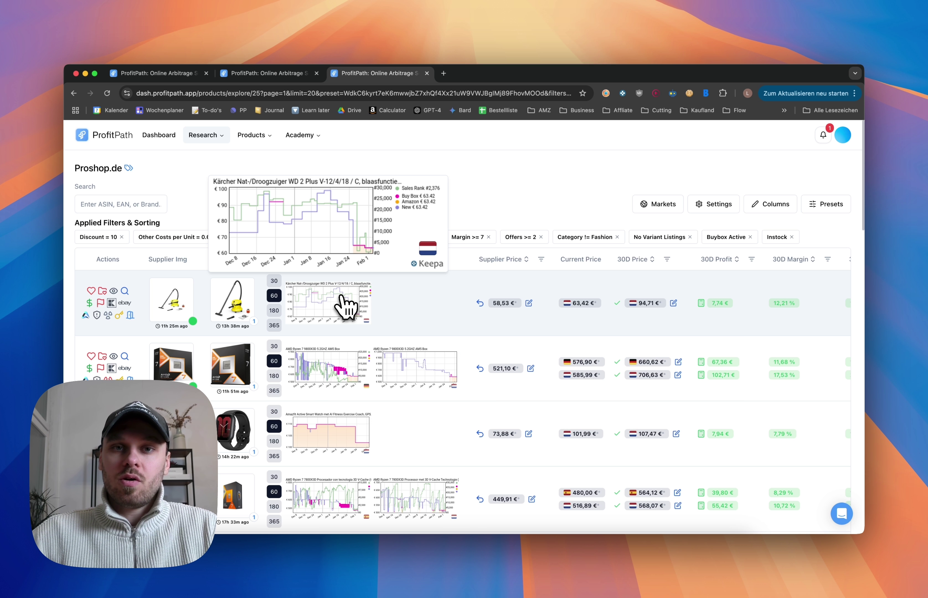
{"action": "scroll", "coordinate": [451, 325], "scroll_direction": "right", "scroll_amount": 3}
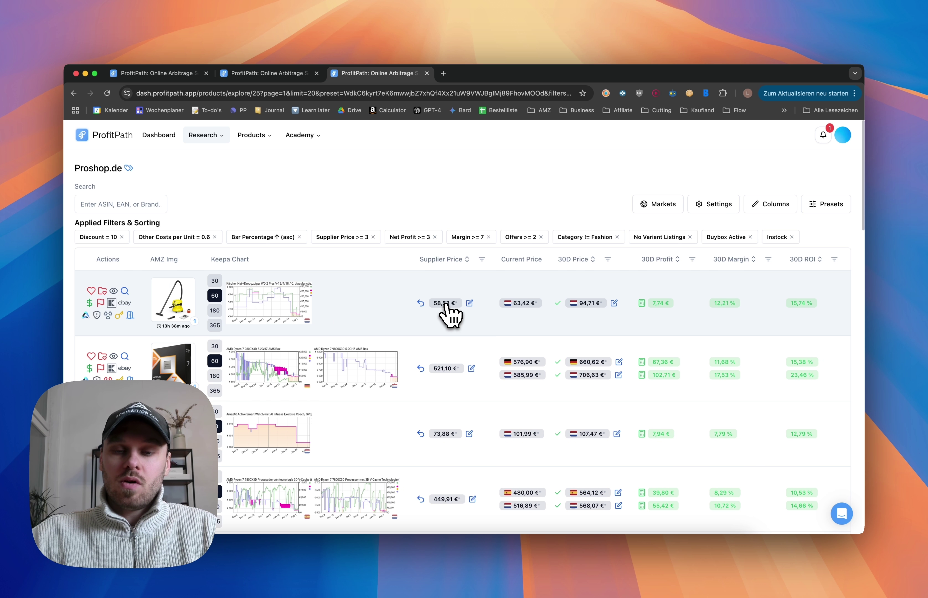
{"action": "scroll", "coordinate": [454, 318], "scroll_direction": "right", "scroll_amount": 2}
{"action": "scroll", "coordinate": [454, 317], "scroll_direction": "right", "scroll_amount": 2}
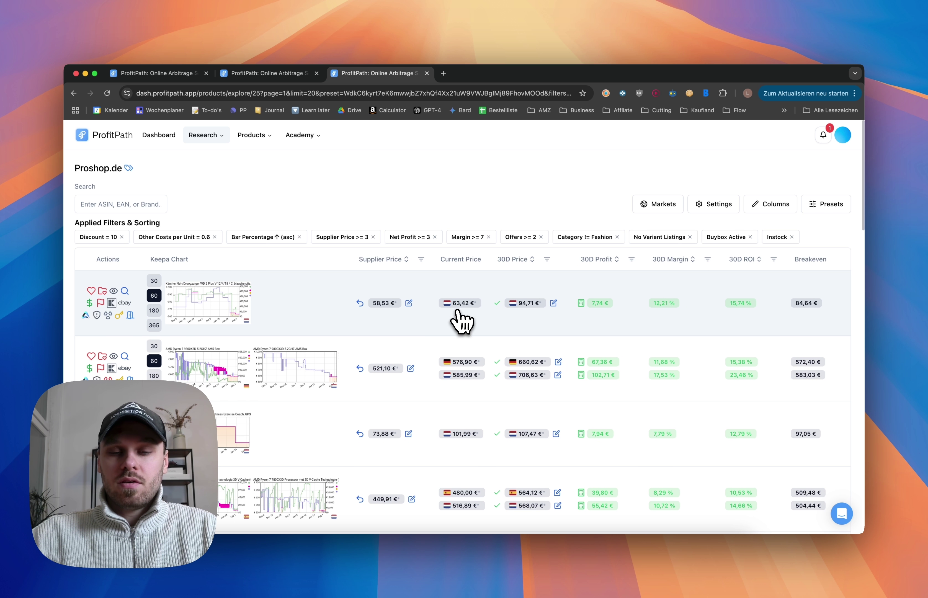
{"action": "scroll", "coordinate": [464, 311], "scroll_direction": "right", "scroll_amount": 2}
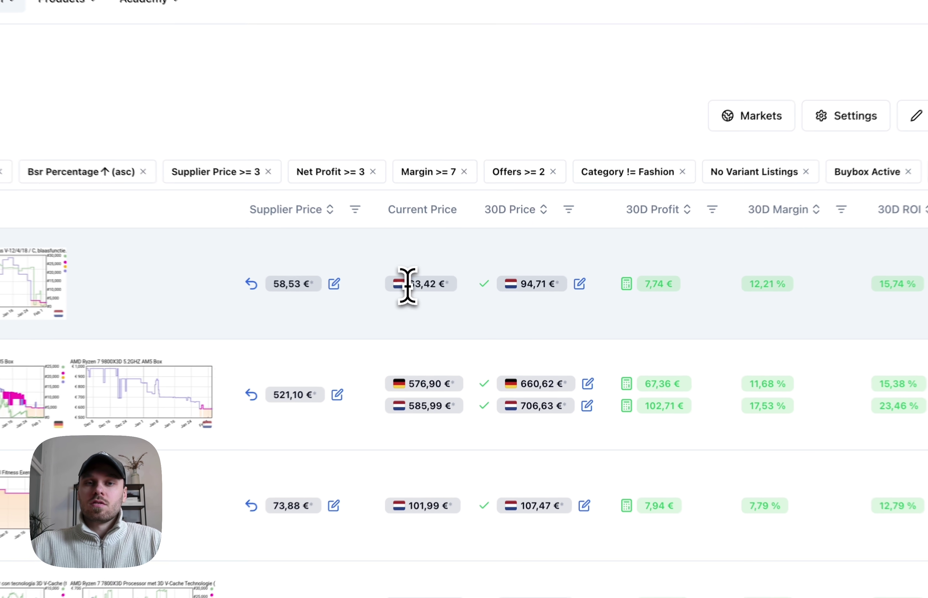
{"action": "left_click_drag", "start_coordinate": [427, 303], "coordinate": [454, 303]}
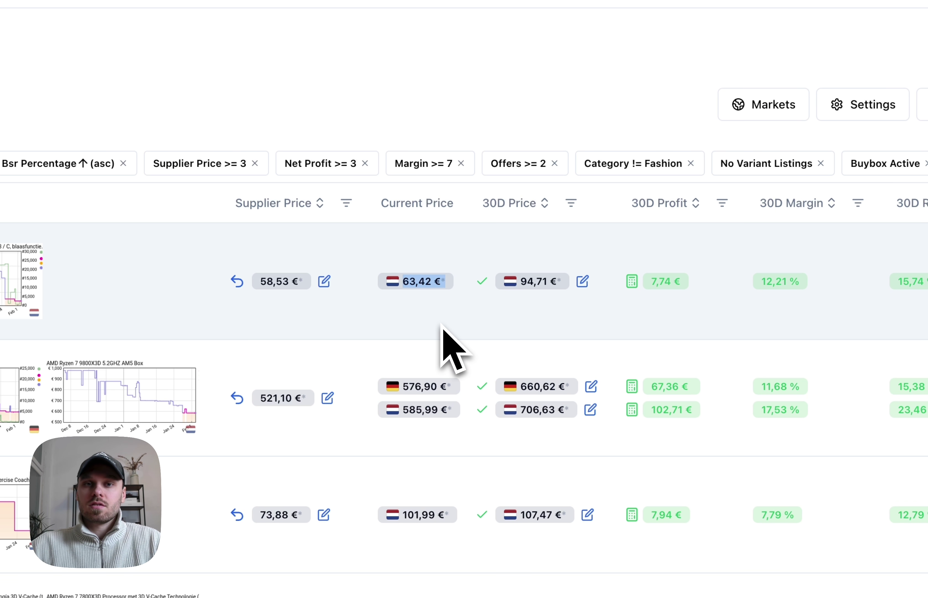
{"action": "left_click", "coordinate": [436, 347]}
{"action": "scroll", "coordinate": [464, 343], "scroll_direction": "right", "scroll_amount": 1}
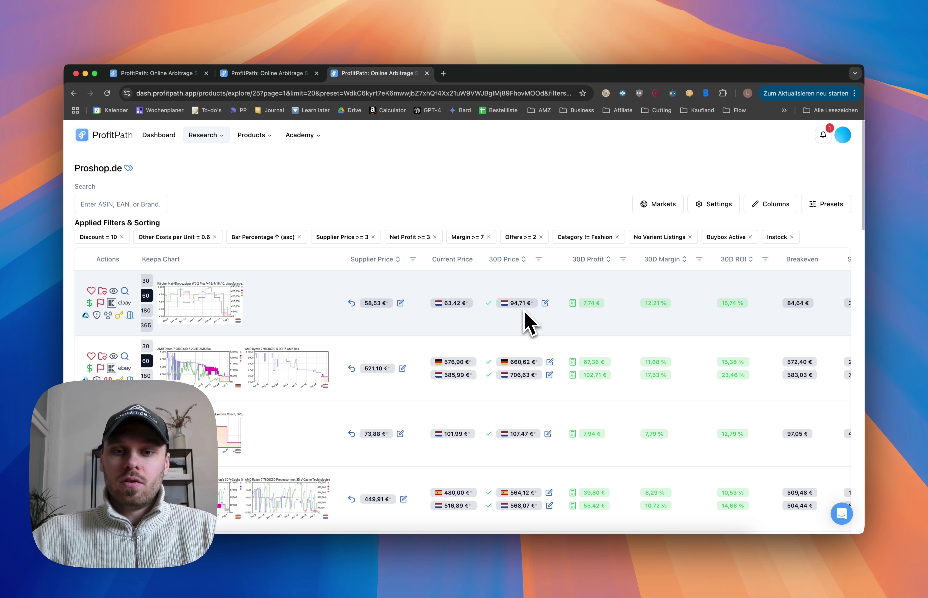
{"action": "scroll", "coordinate": [523, 309], "scroll_direction": "left", "scroll_amount": 1}
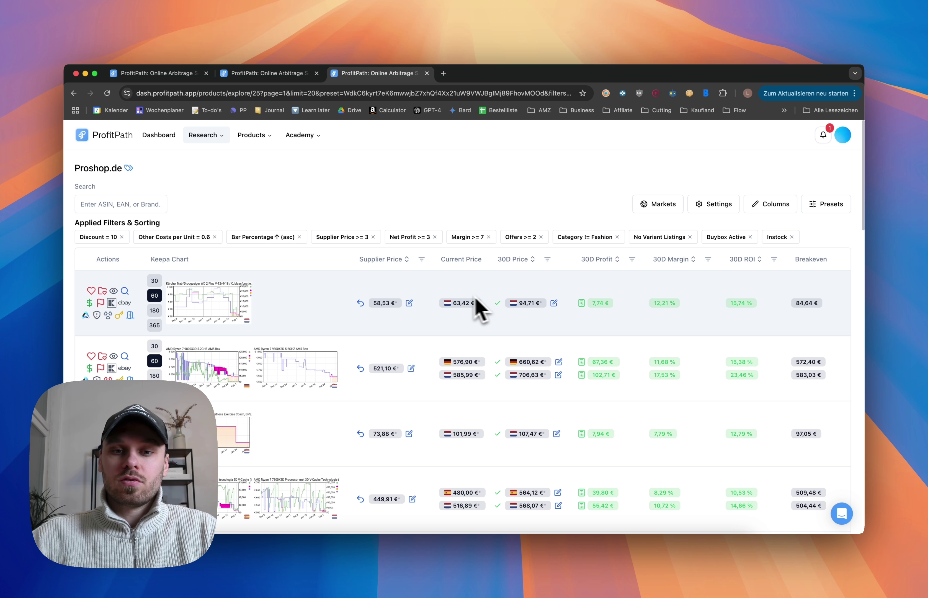
{"action": "scroll", "coordinate": [522, 311], "scroll_direction": "left", "scroll_amount": 1}
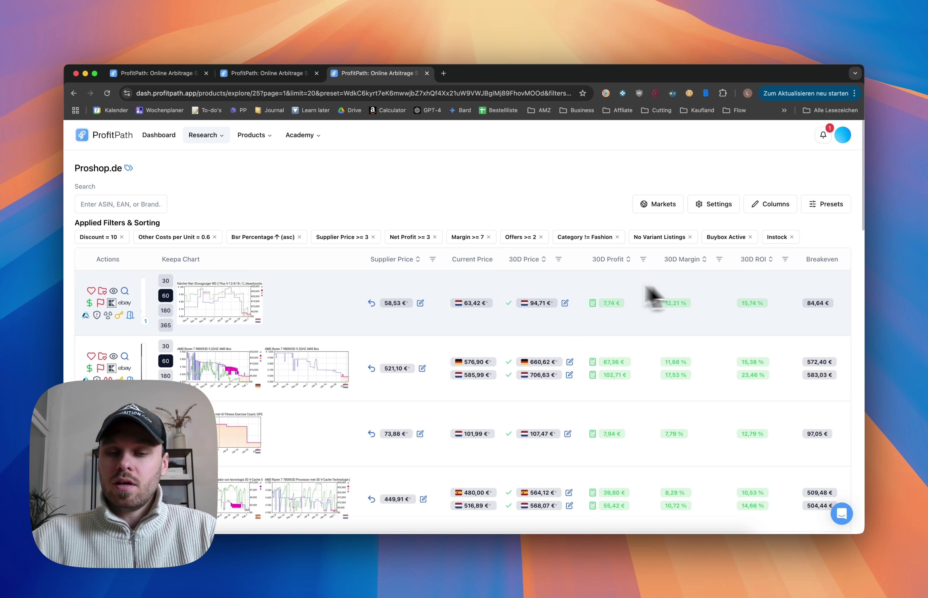
{"action": "scroll", "coordinate": [519, 330], "scroll_direction": "left", "scroll_amount": 3}
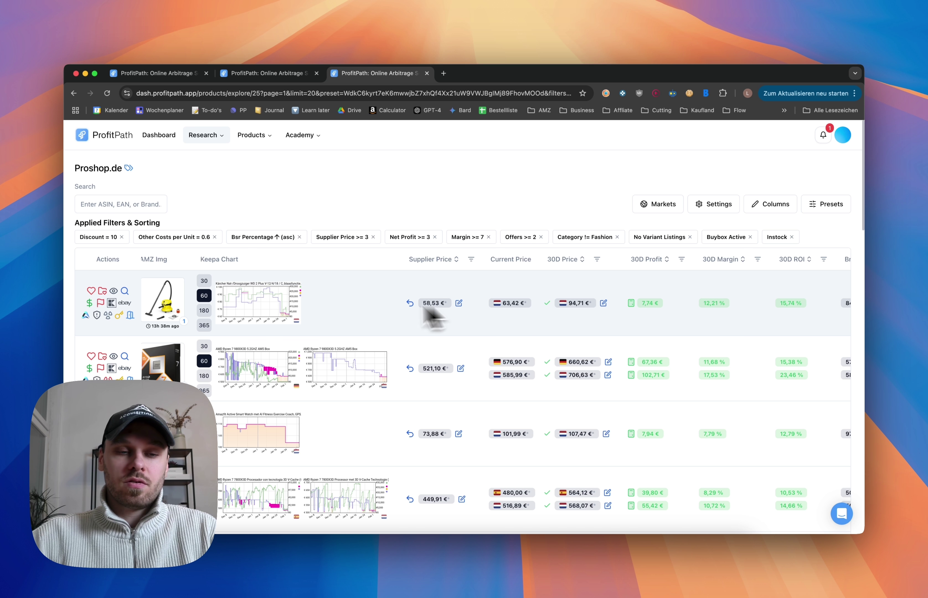
{"action": "mouse_move", "coordinate": [277, 303]}
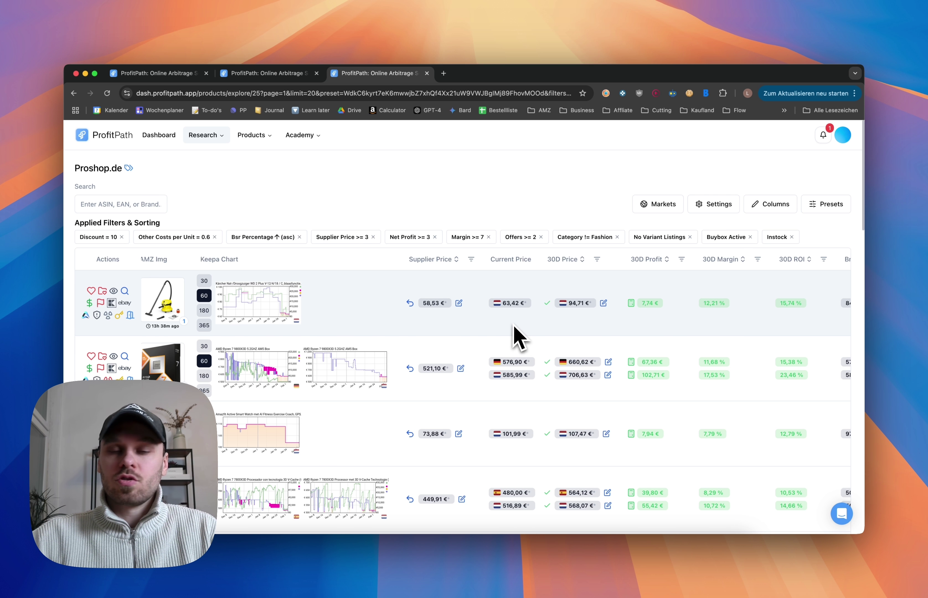
Step: View the Kärcher vacuum cleaner's Keepa price history over 180 and 365 days
{"action": "scroll", "coordinate": [516, 326], "scroll_direction": "left", "scroll_amount": 3}
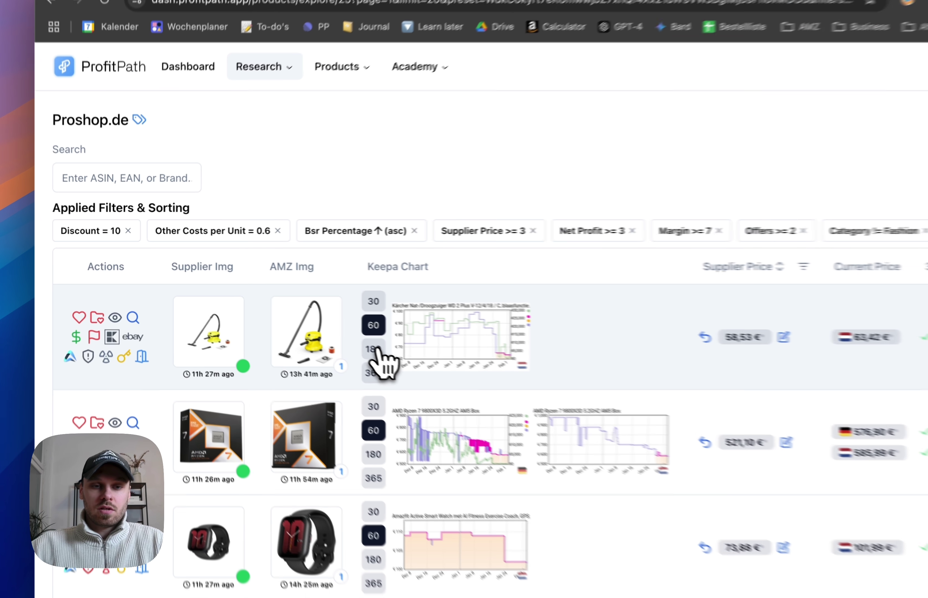
{"action": "left_click", "coordinate": [275, 311]}
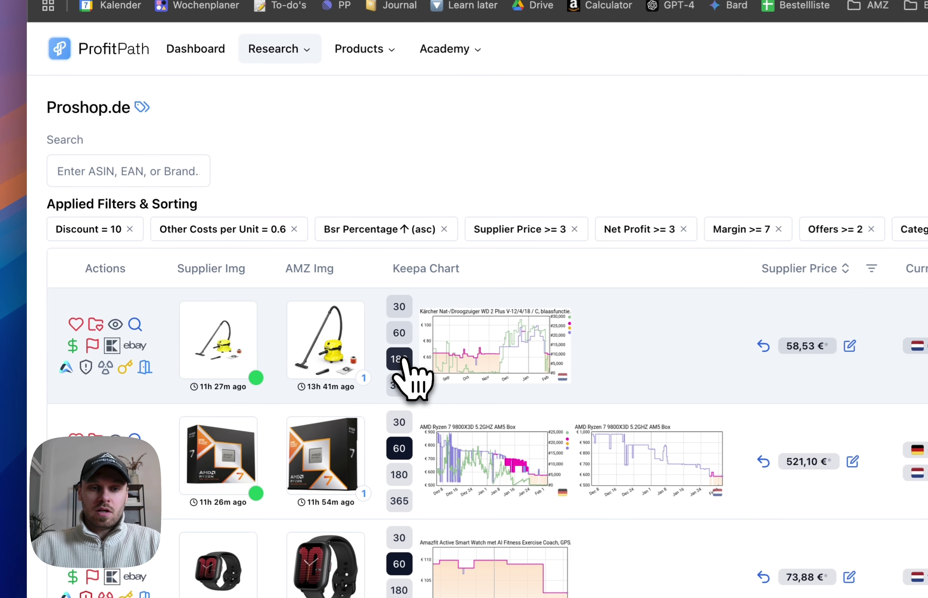
{"action": "mouse_move", "coordinate": [313, 309]}
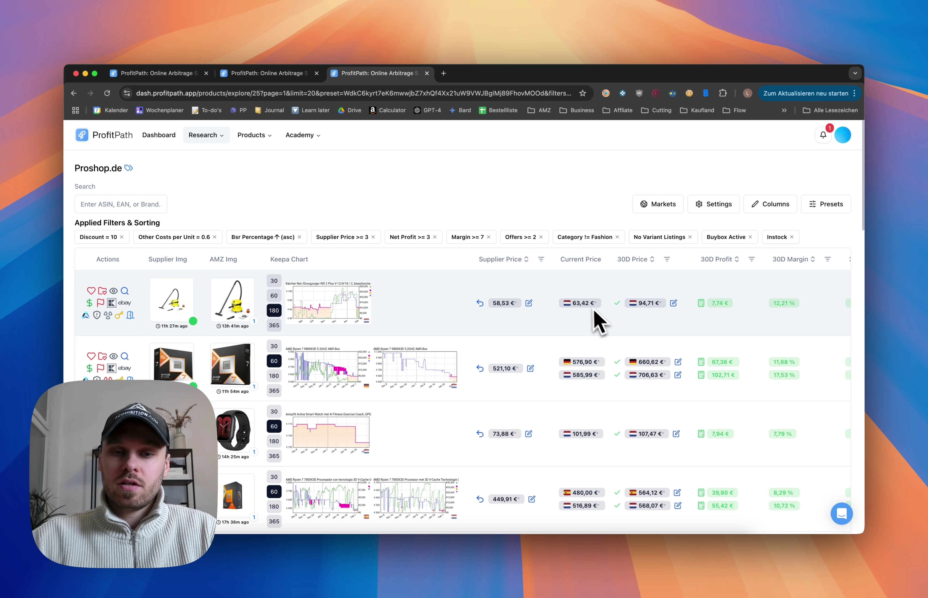
{"action": "mouse_move", "coordinate": [341, 310]}
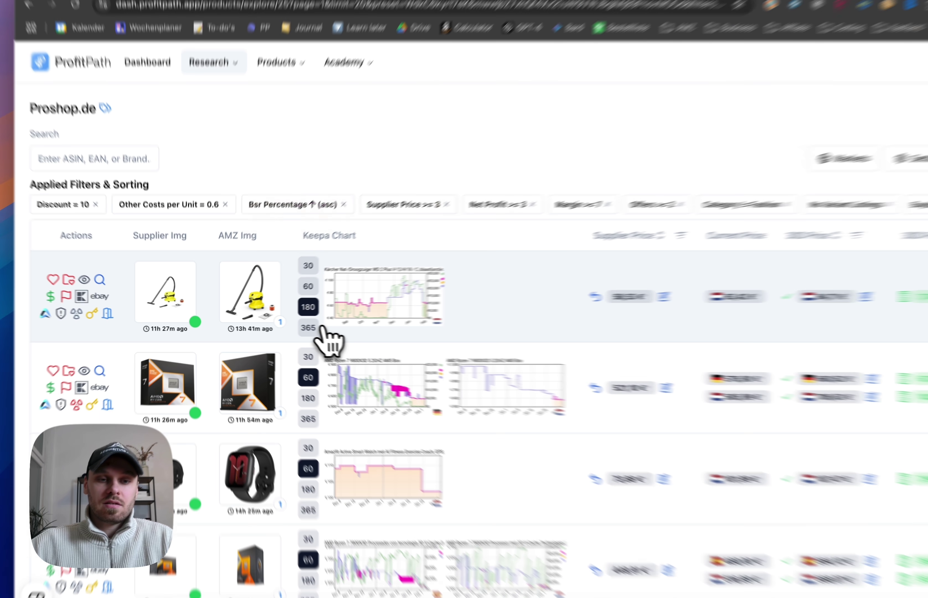
{"action": "left_click", "coordinate": [274, 325]}
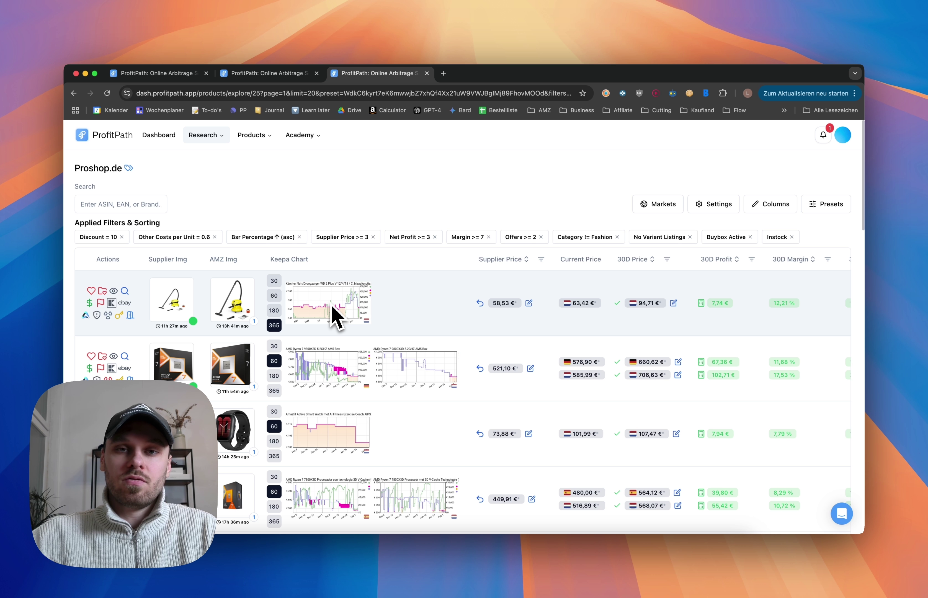
Step: Review the 30D profit, margin, ROI, breakeven, sales rank and BSR percentage columns for the Kärcher vacuum cleaner
{"action": "scroll", "coordinate": [424, 327], "scroll_direction": "right", "scroll_amount": 5}
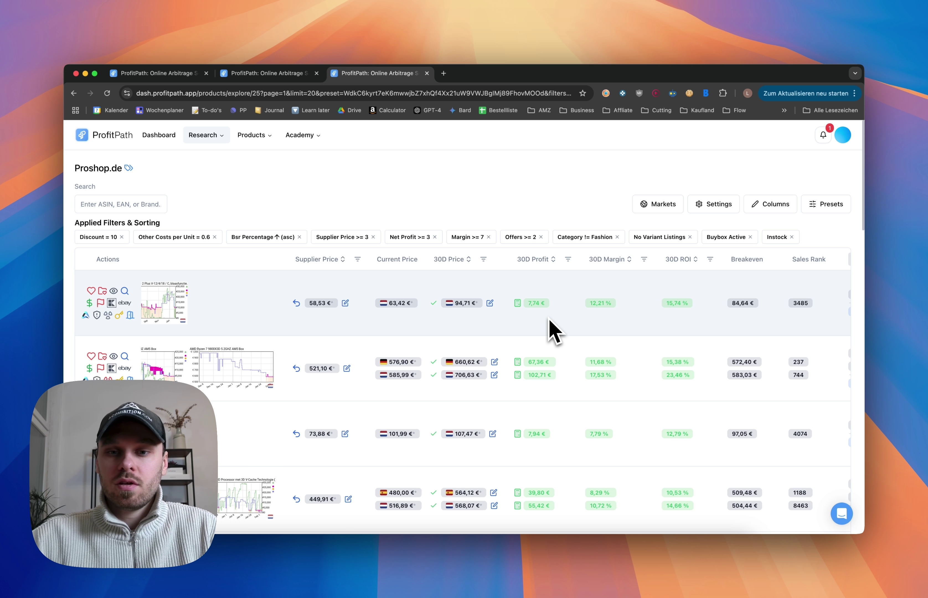
{"action": "scroll", "coordinate": [550, 332], "scroll_direction": "right", "scroll_amount": 3}
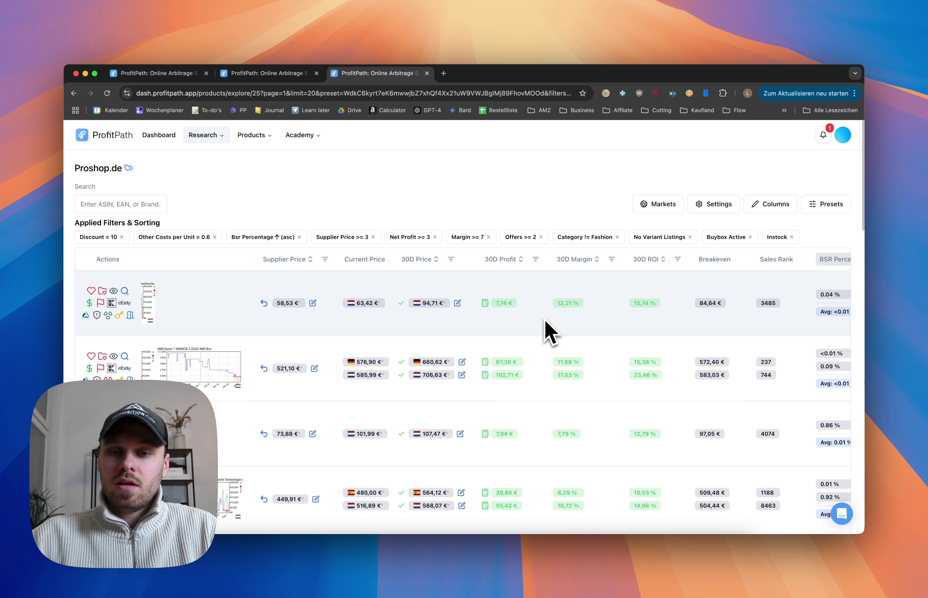
{"action": "scroll", "coordinate": [581, 317], "scroll_direction": "right", "scroll_amount": 1}
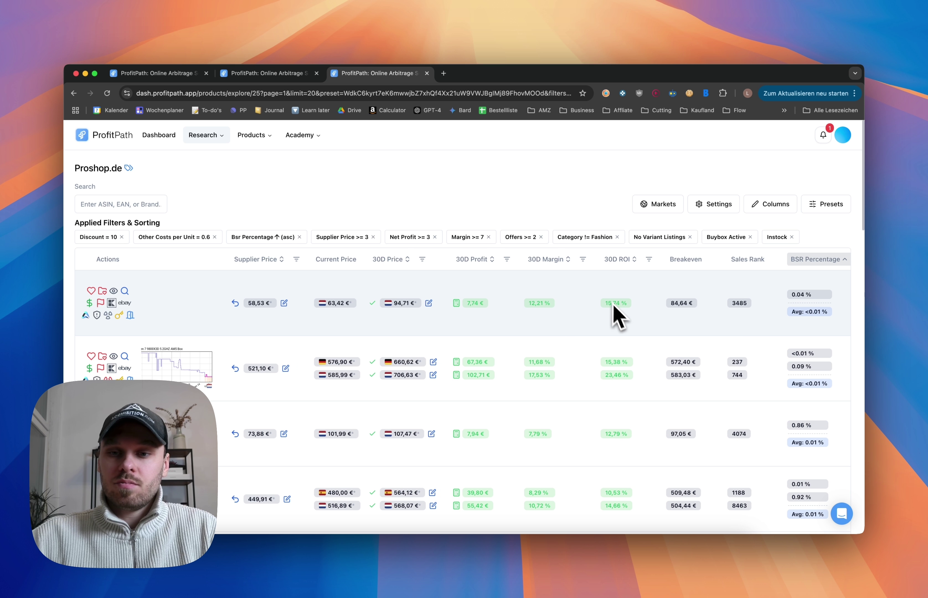
Step: Review the Kärcher vacuum cleaner's breakeven, sales rank, BSR percentage, offers and category columns
{"action": "scroll", "coordinate": [621, 324], "scroll_direction": "right", "scroll_amount": 3}
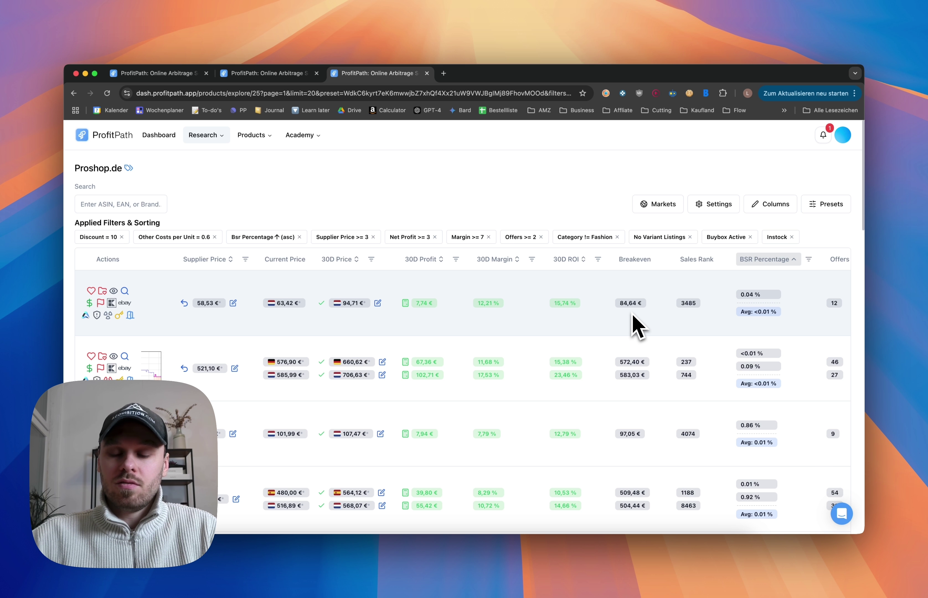
{"action": "scroll", "coordinate": [633, 316], "scroll_direction": "right", "scroll_amount": 3}
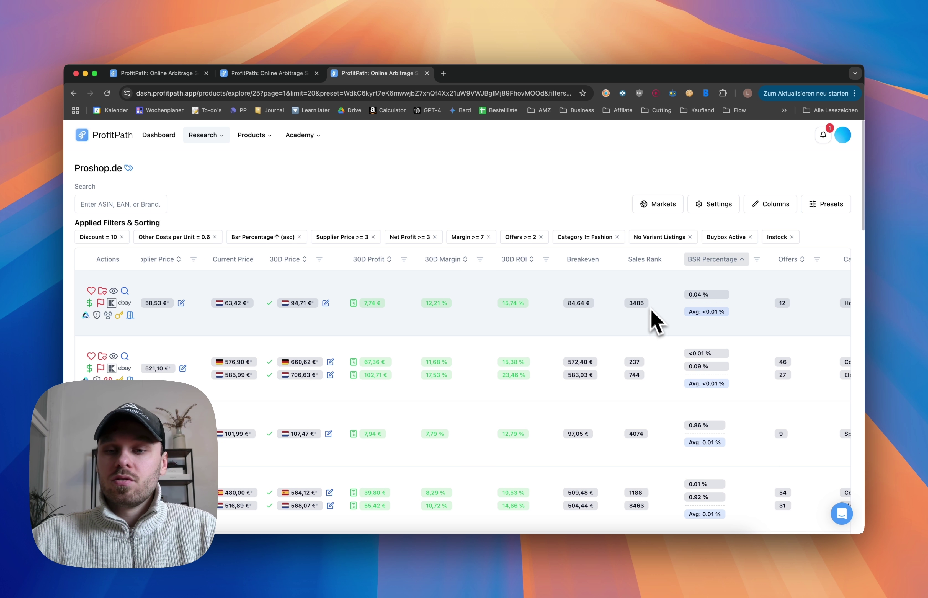
{"action": "scroll", "coordinate": [642, 316], "scroll_direction": "right", "scroll_amount": 3}
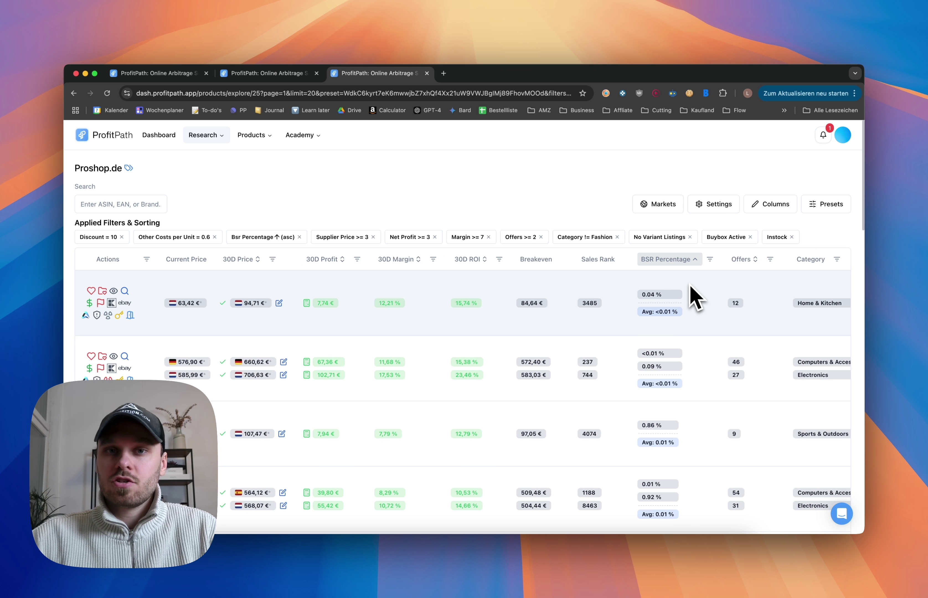
{"action": "scroll", "coordinate": [698, 288], "scroll_direction": "right", "scroll_amount": 1}
{"action": "scroll", "coordinate": [702, 304], "scroll_direction": "right", "scroll_amount": 6}
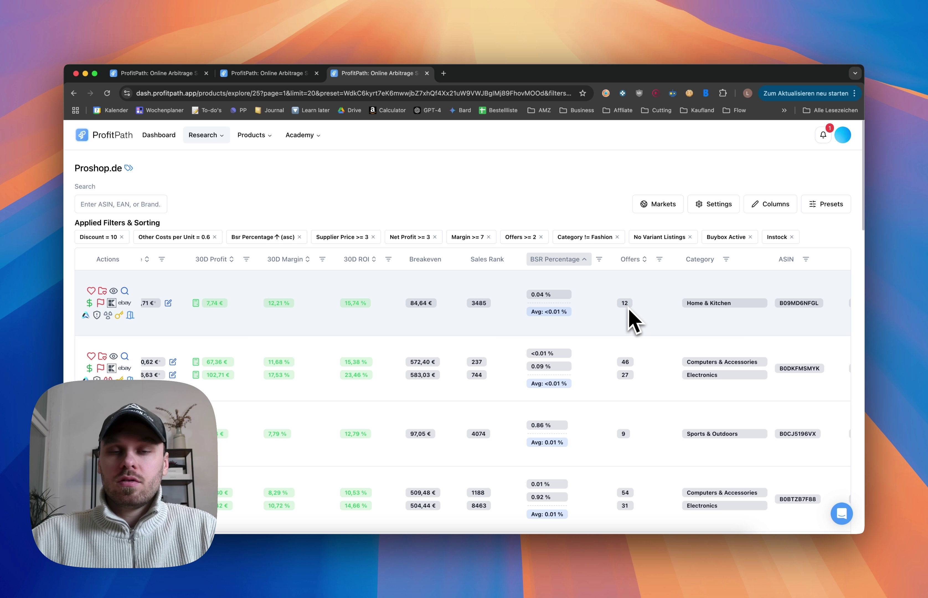
{"action": "scroll", "coordinate": [630, 310], "scroll_direction": "right", "scroll_amount": 1}
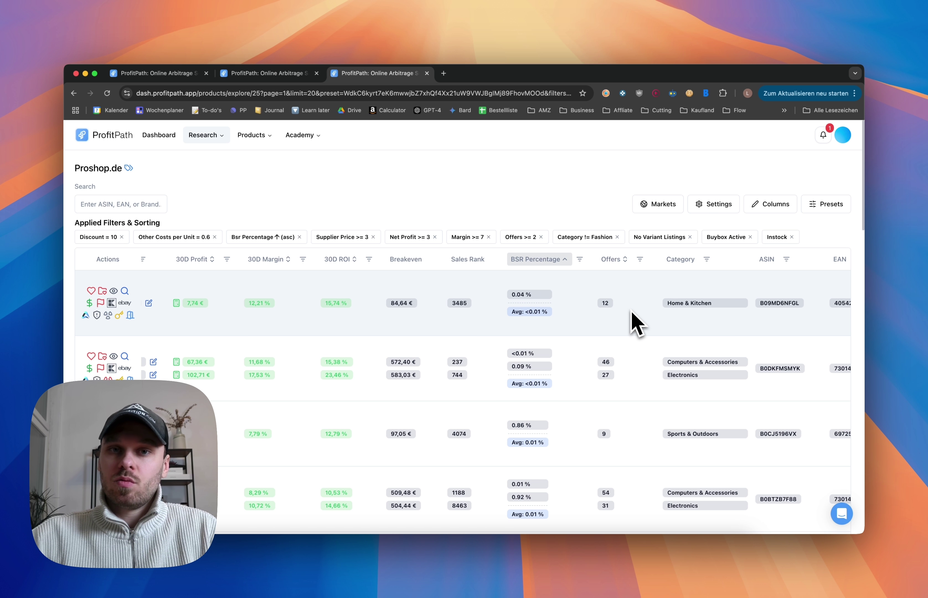
{"action": "scroll", "coordinate": [631, 310], "scroll_direction": "right", "scroll_amount": 5}
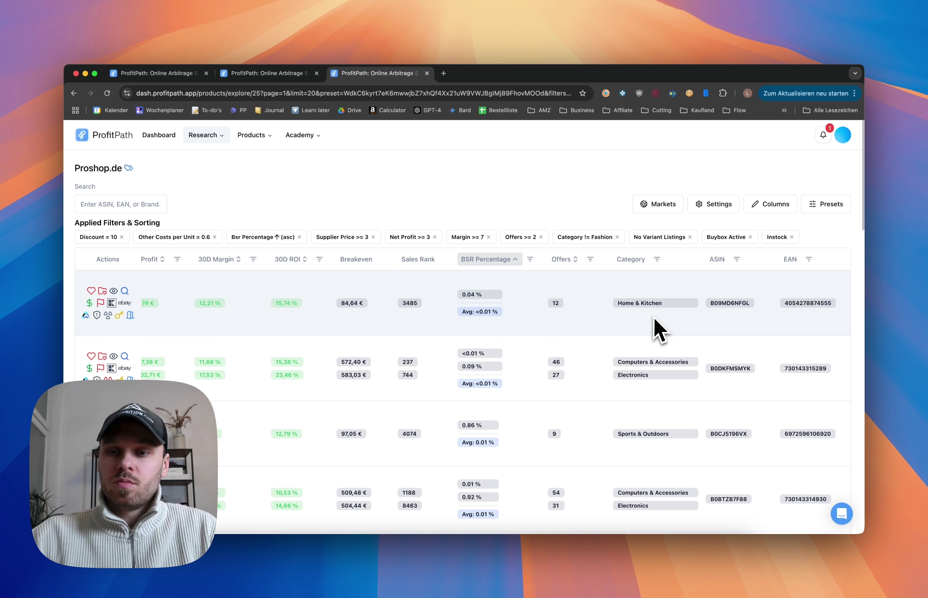
Step: Review the Kärcher vacuum cleaner's ASIN, EAN, brand, supplier and AMZ title, colour, dimension and weight columns
{"action": "scroll", "coordinate": [659, 324], "scroll_direction": "right", "scroll_amount": 5}
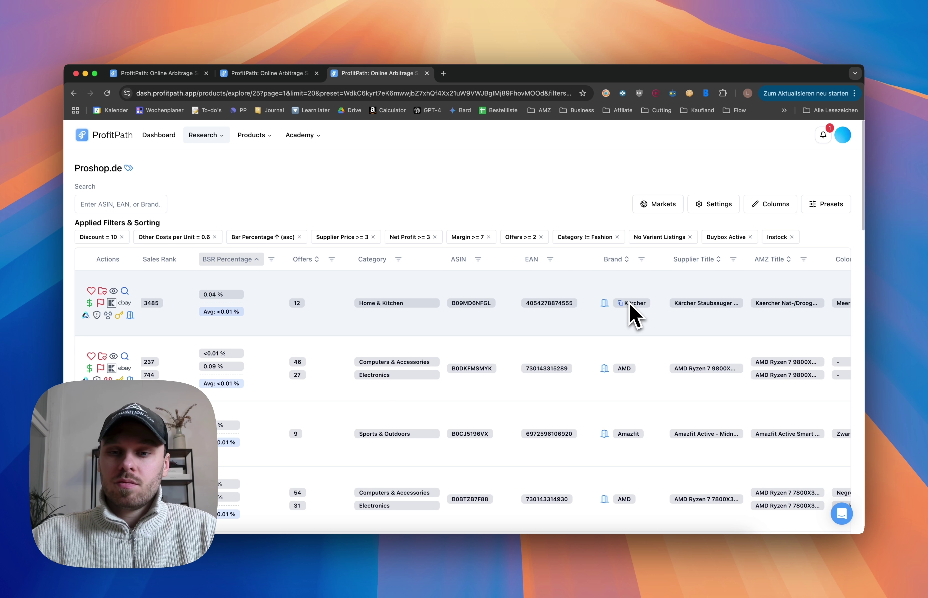
{"action": "scroll", "coordinate": [607, 312], "scroll_direction": "right", "scroll_amount": 3}
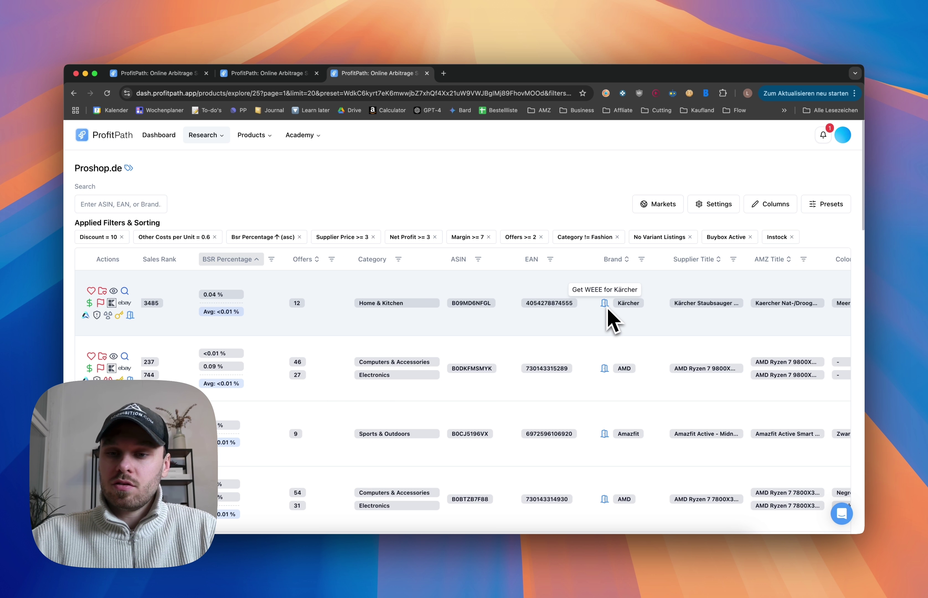
{"action": "scroll", "coordinate": [629, 323], "scroll_direction": "right", "scroll_amount": 2}
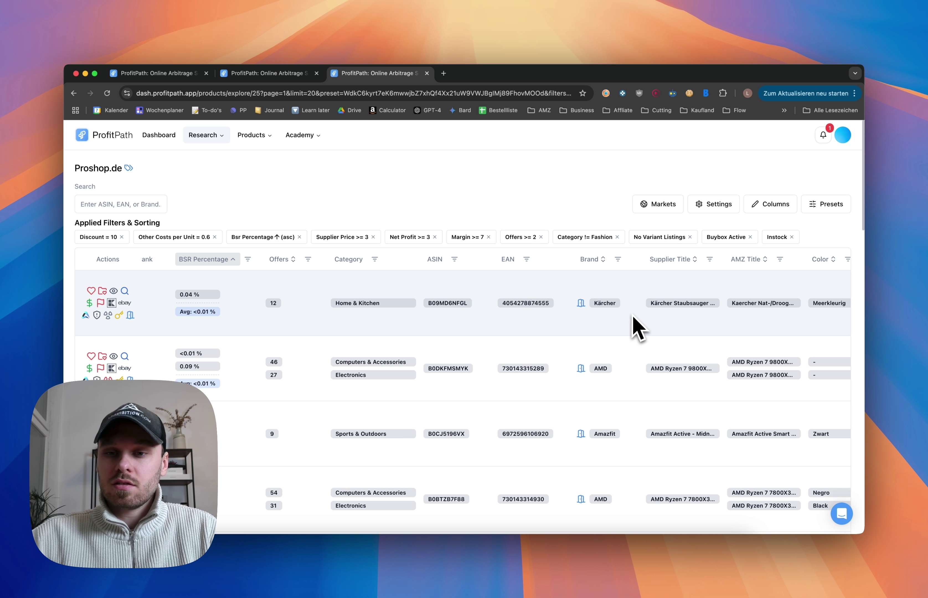
{"action": "scroll", "coordinate": [655, 316], "scroll_direction": "right", "scroll_amount": 3}
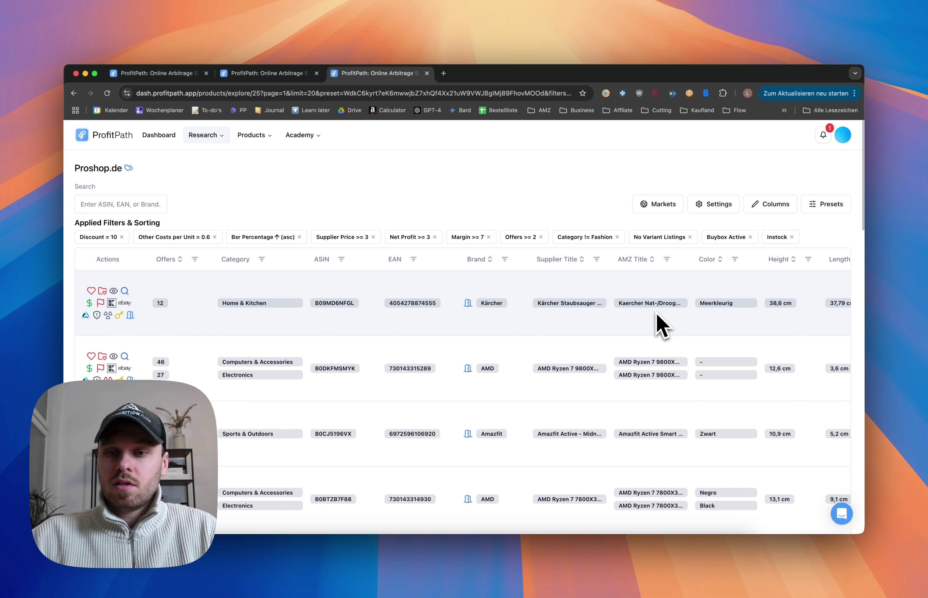
{"action": "scroll", "coordinate": [657, 302], "scroll_direction": "right", "scroll_amount": 5}
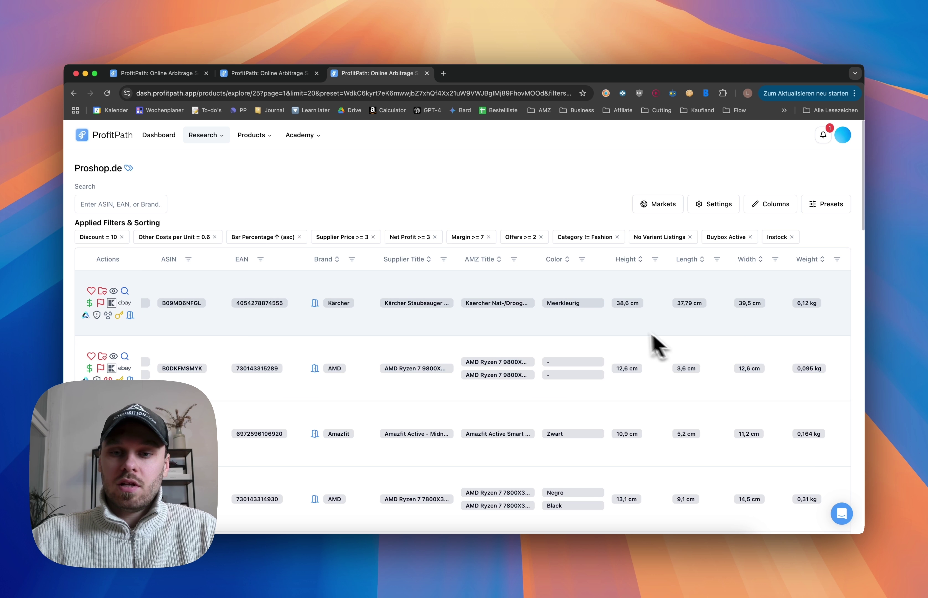
Step: Open the reverse search for the Kärcher vacuum cleaner and look through its German suppliers, costs and ROI values
{"action": "scroll", "coordinate": [499, 331], "scroll_direction": "left", "scroll_amount": 10}
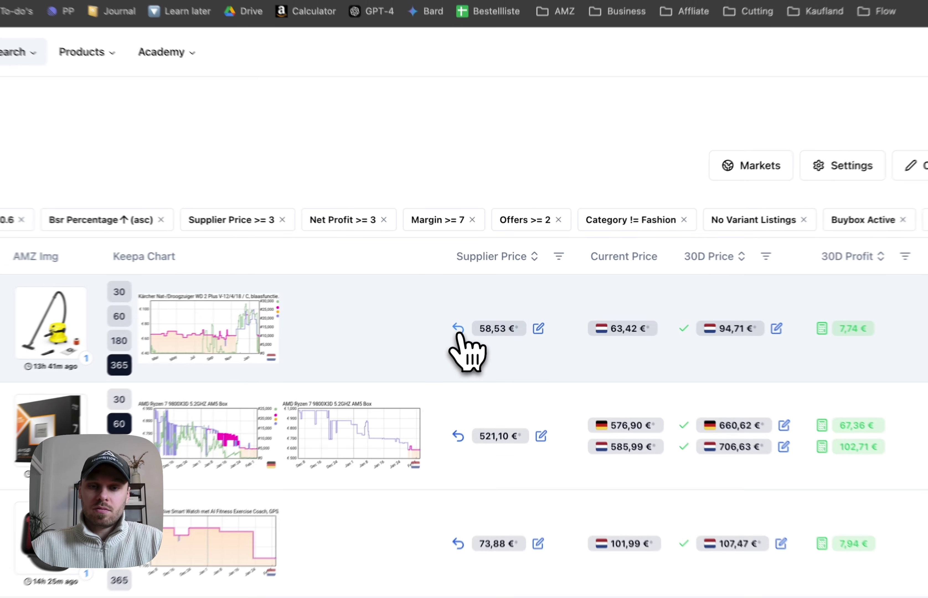
{"action": "left_click", "coordinate": [480, 304]}
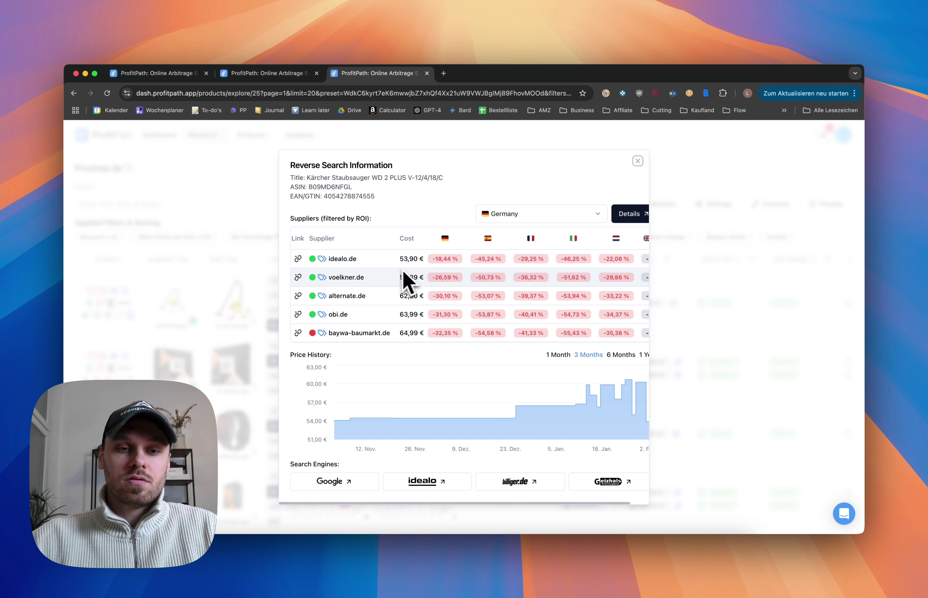
{"action": "scroll", "coordinate": [397, 274], "scroll_direction": "down", "scroll_amount": 1}
{"action": "scroll", "coordinate": [388, 289], "scroll_direction": "down", "scroll_amount": 1}
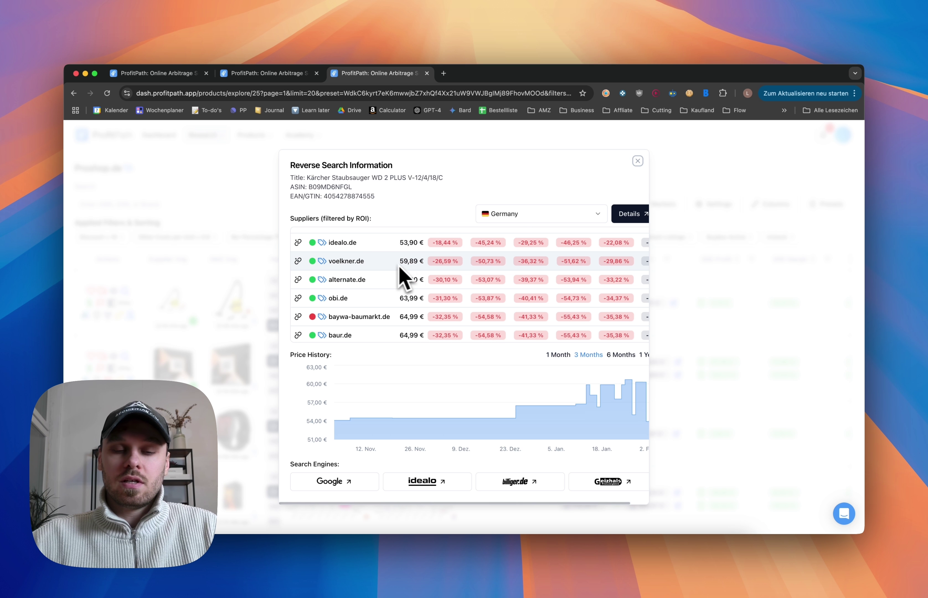
{"action": "scroll", "coordinate": [394, 271], "scroll_direction": "up", "scroll_amount": 2}
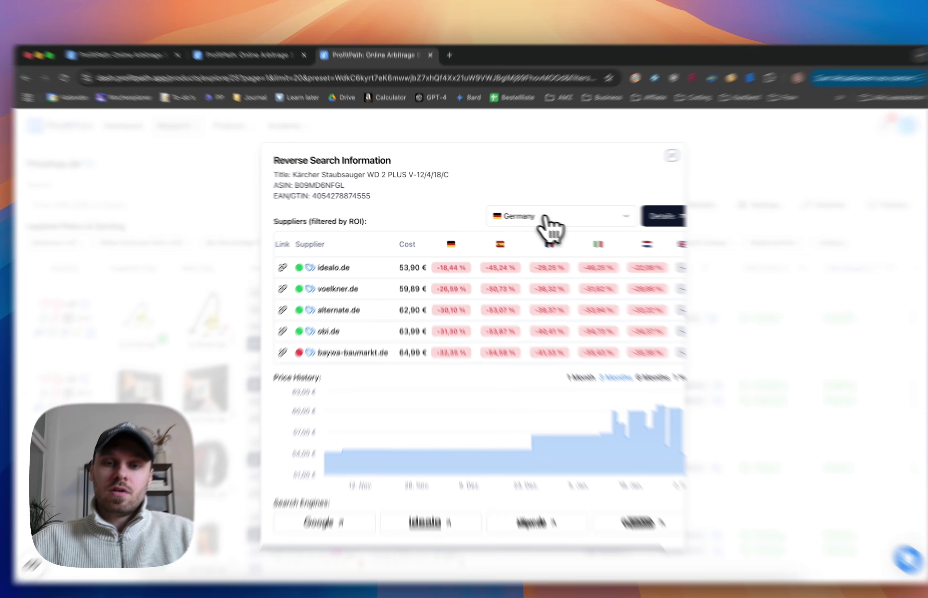
Step: Switch the reverse search suppliers from Germany to Europe (All) and compare their ROI across the marketplaces
{"action": "left_click", "coordinate": [545, 218]}
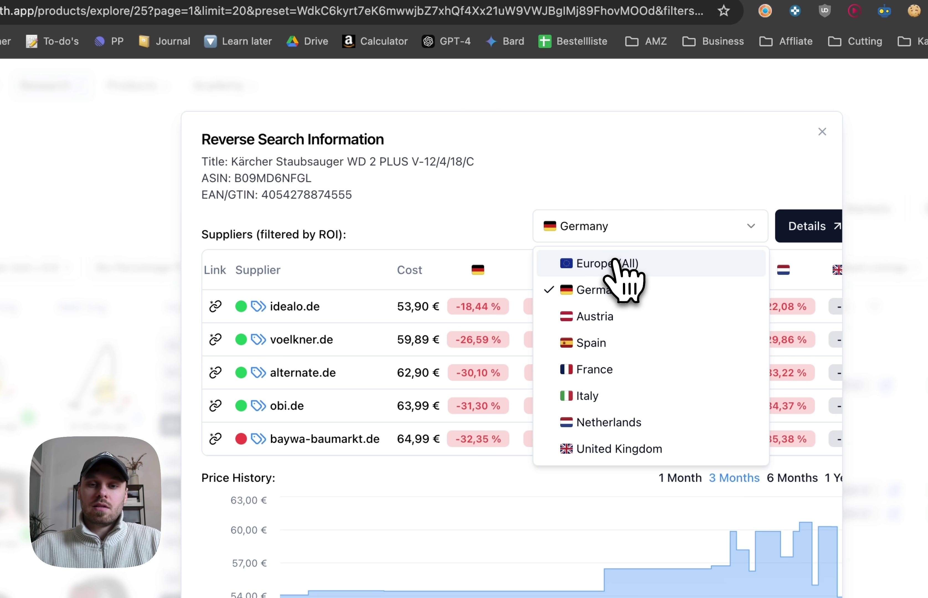
{"action": "left_click", "coordinate": [615, 261]}
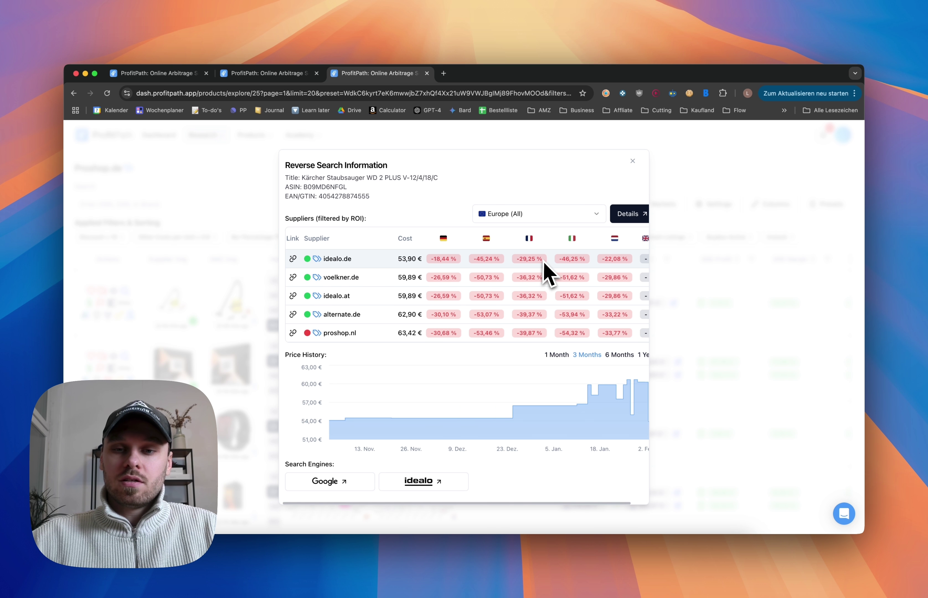
{"action": "scroll", "coordinate": [542, 262], "scroll_direction": "right", "scroll_amount": 3}
{"action": "scroll", "coordinate": [538, 263], "scroll_direction": "left", "scroll_amount": 3}
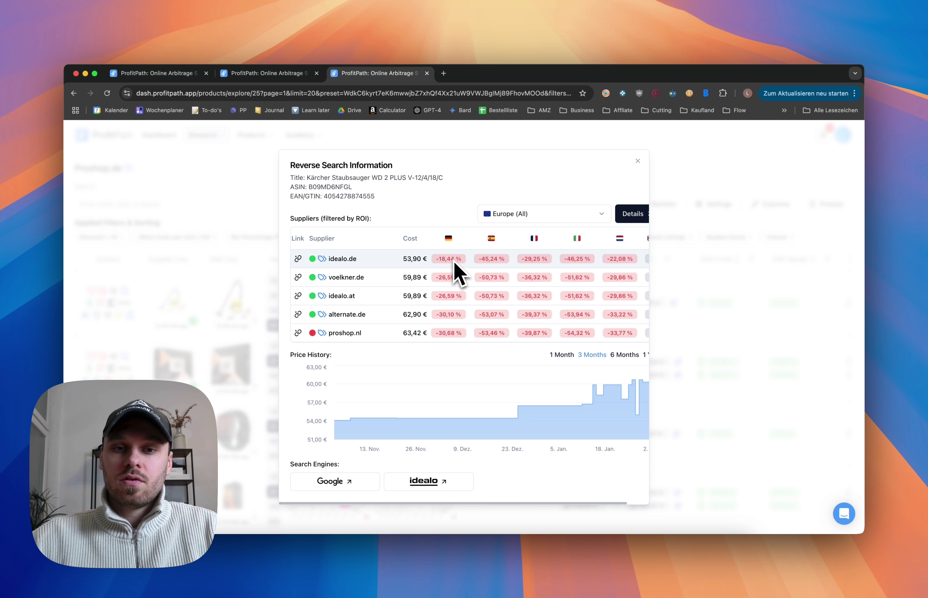
Step: Examine the Kärcher vacuum cleaner's 3-month supplier price history from November to February and close the reverse search
{"action": "scroll", "coordinate": [363, 386], "scroll_direction": "right", "scroll_amount": 1}
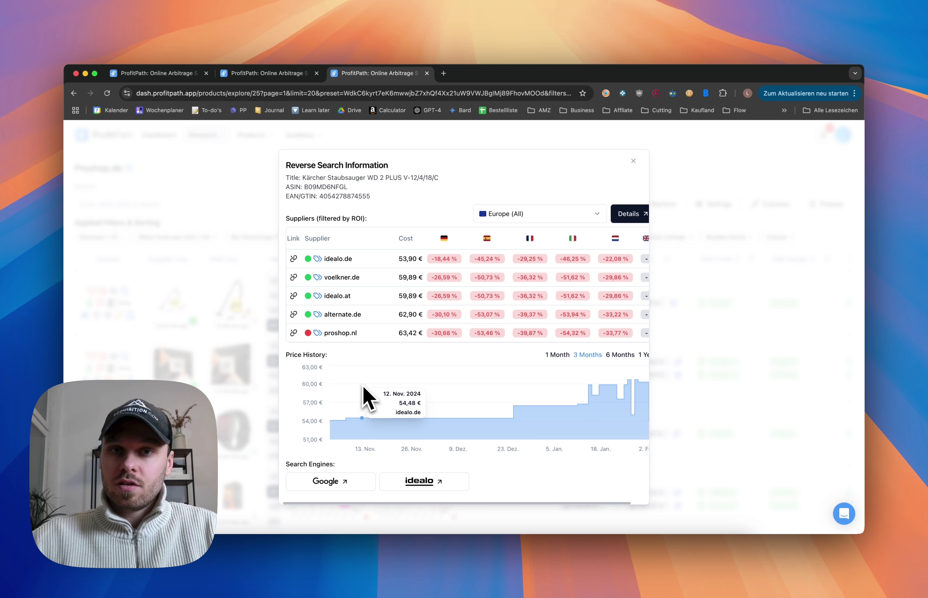
{"action": "scroll", "coordinate": [364, 388], "scroll_direction": "right", "scroll_amount": 2}
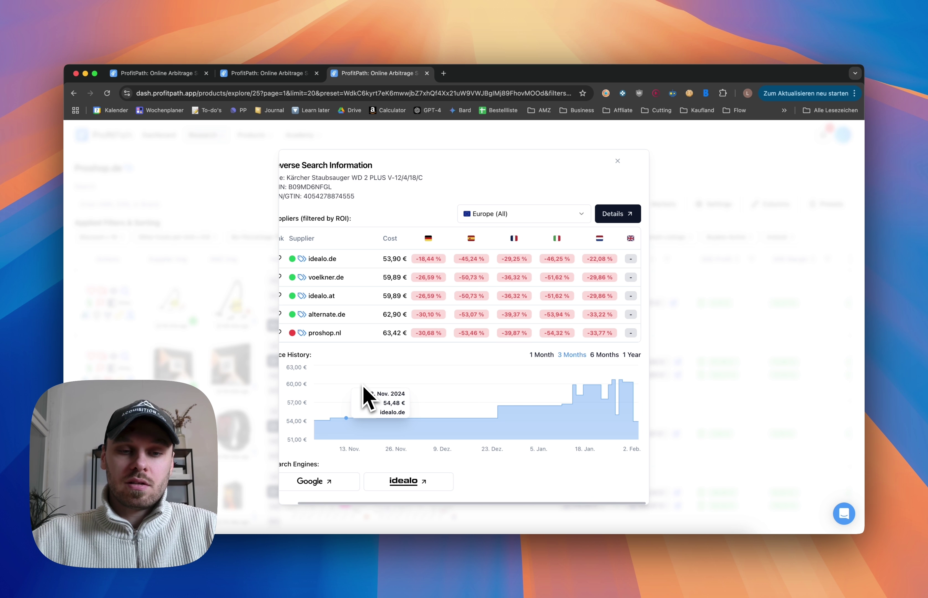
{"action": "scroll", "coordinate": [351, 408], "scroll_direction": "left", "scroll_amount": 3}
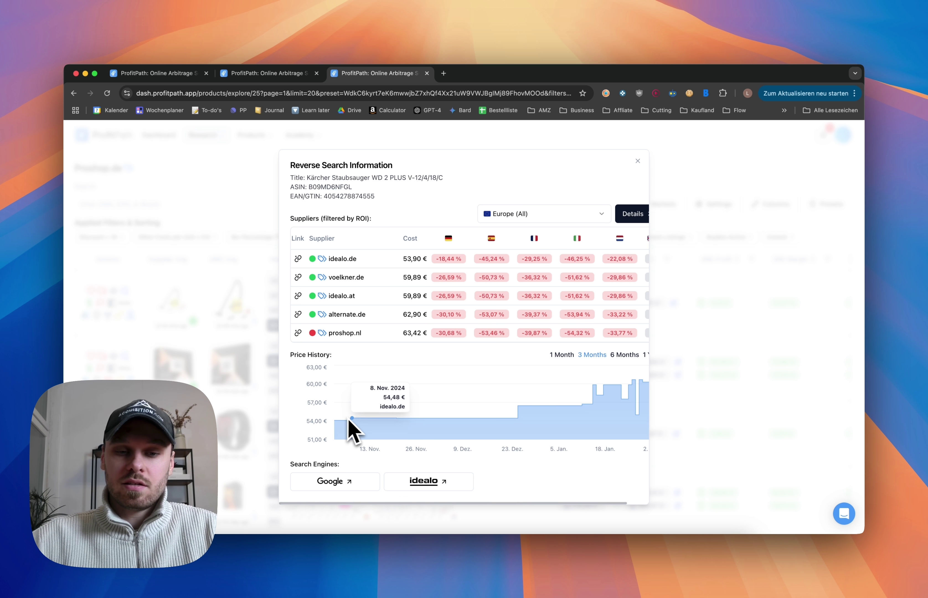
{"action": "scroll", "coordinate": [398, 428], "scroll_direction": "right", "scroll_amount": 2}
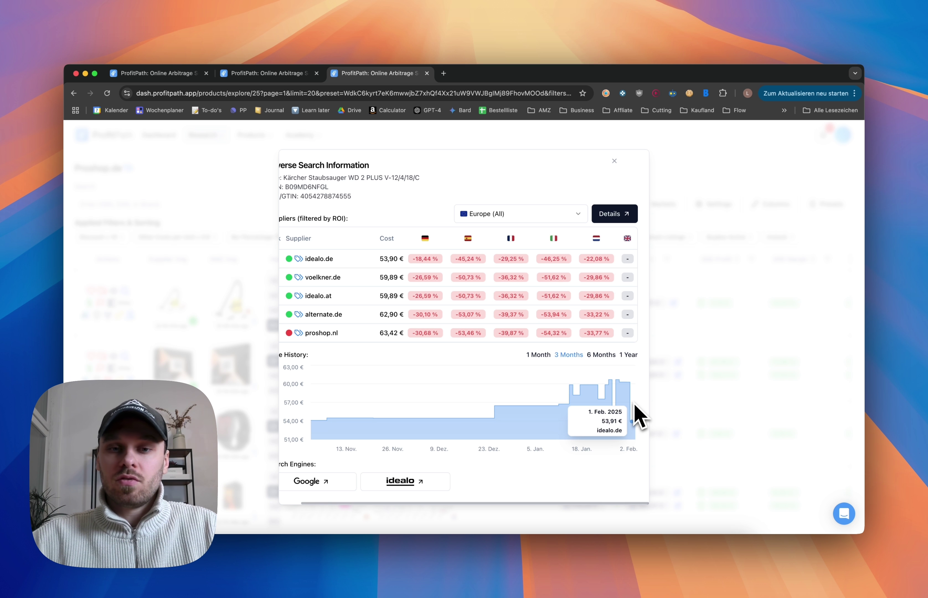
{"action": "scroll", "coordinate": [586, 386], "scroll_direction": "left", "scroll_amount": 2}
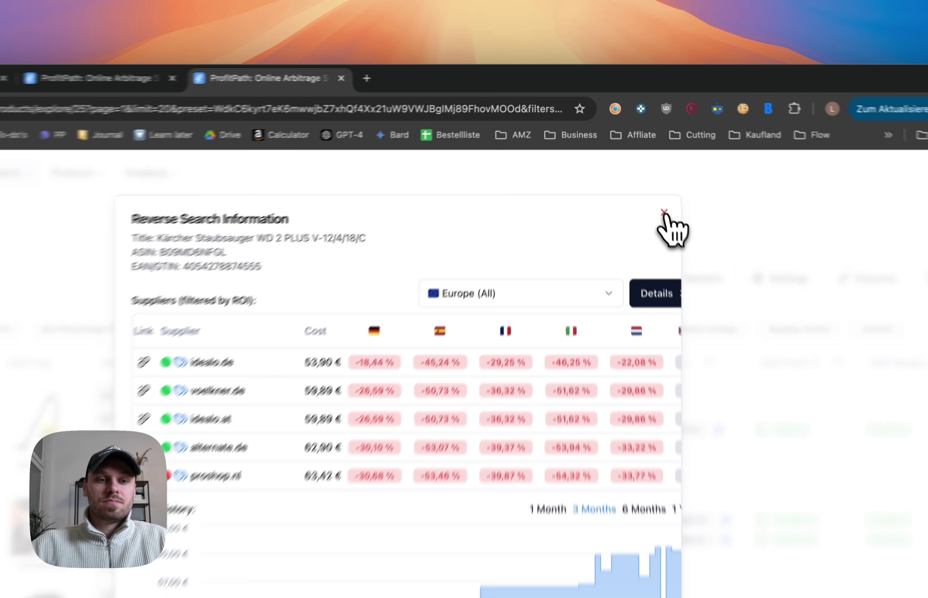
{"action": "left_click", "coordinate": [664, 212]}
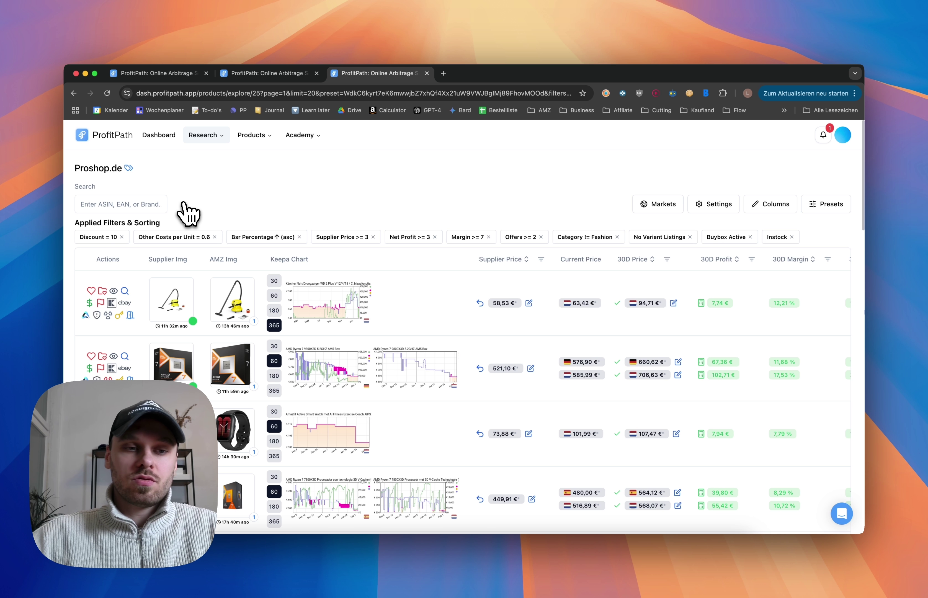
Step: Copy the Kärcher vacuum cleaner's ASIN B09MD6NFGL and search the Proshop.de products by that ASIN and by brand Lego
{"action": "left_click", "coordinate": [136, 207]}
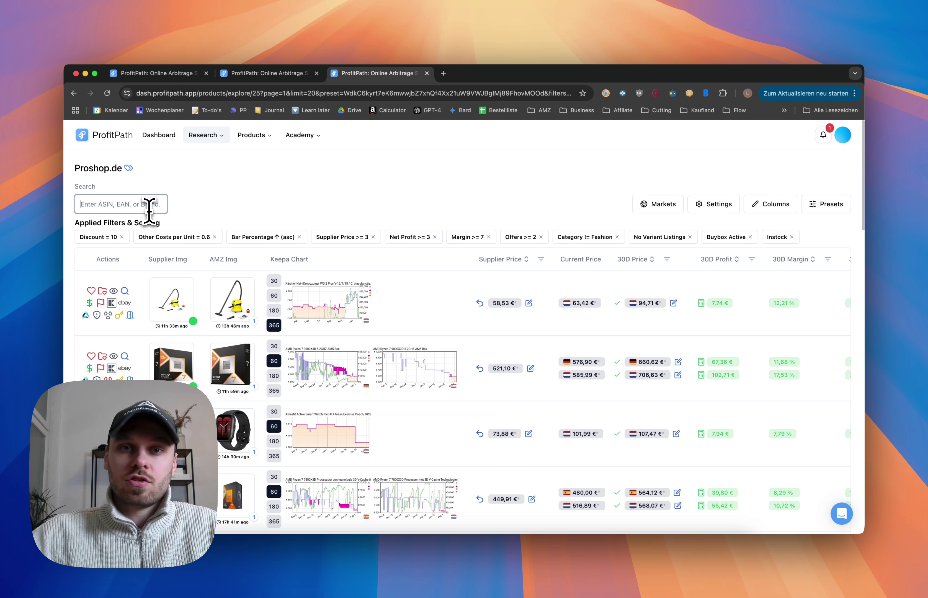
{"action": "scroll", "coordinate": [538, 311], "scroll_direction": "right", "scroll_amount": 10}
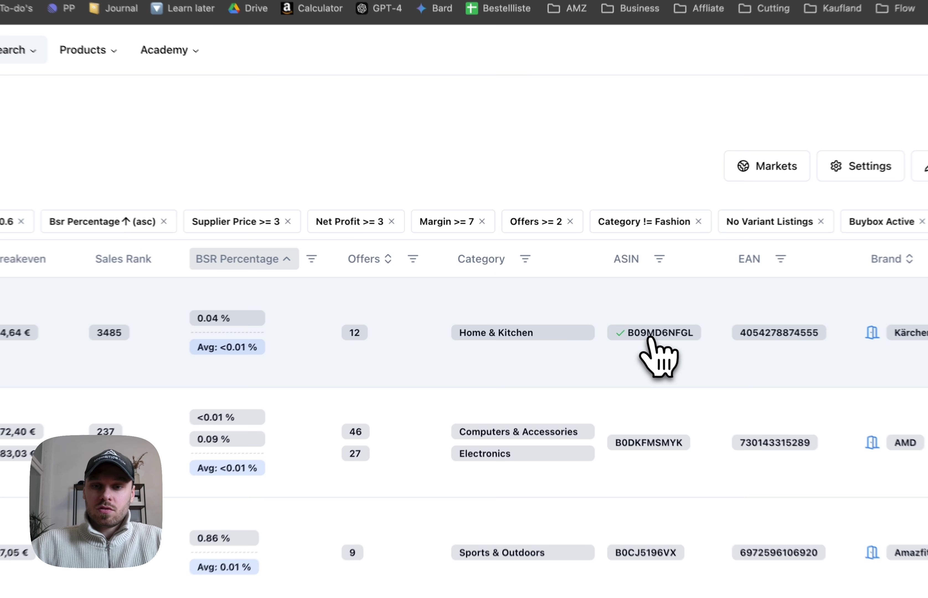
{"action": "scroll", "coordinate": [577, 314], "scroll_direction": "left", "scroll_amount": 15}
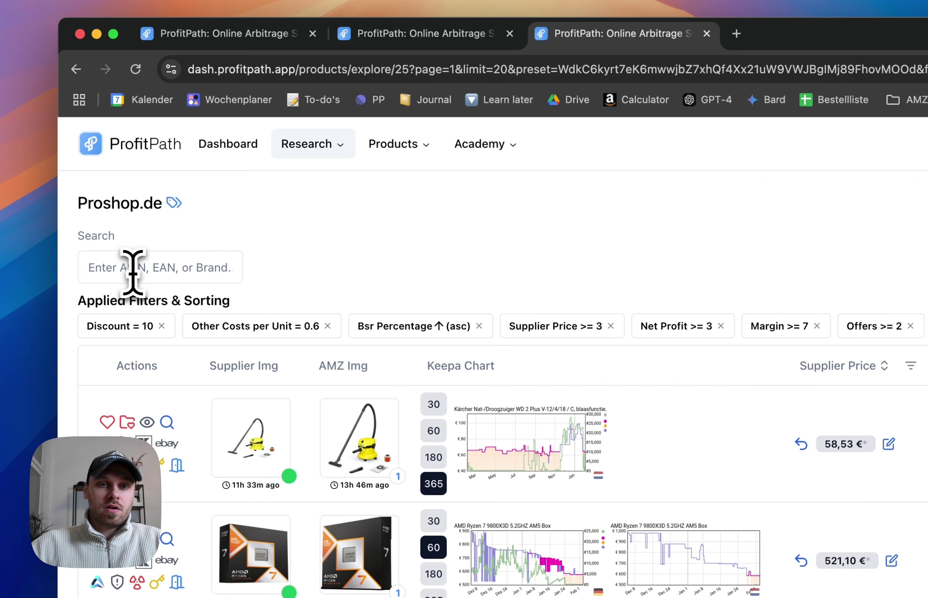
{"action": "left_click", "coordinate": [133, 272]}
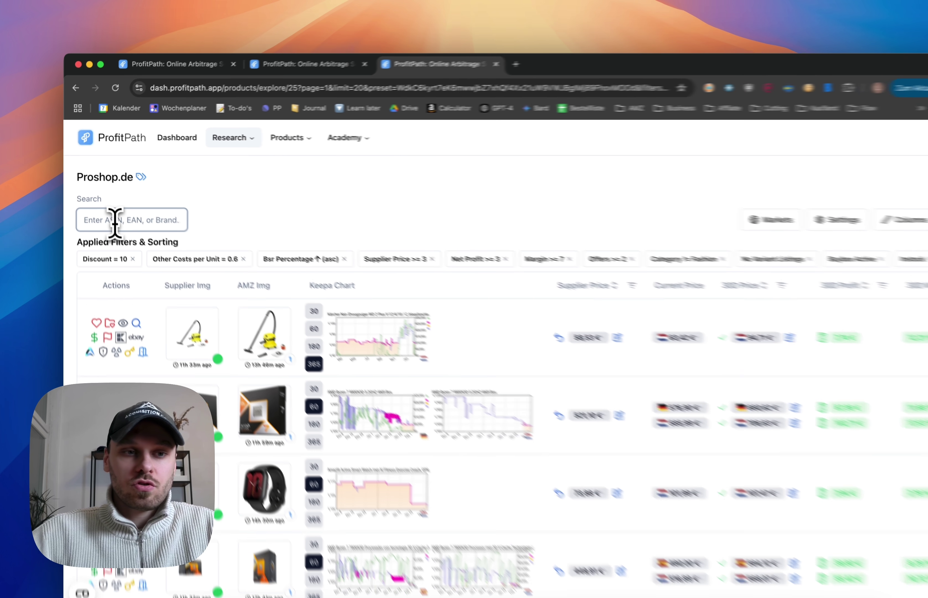
{"action": "type", "text": "B09MDN4FGL"}
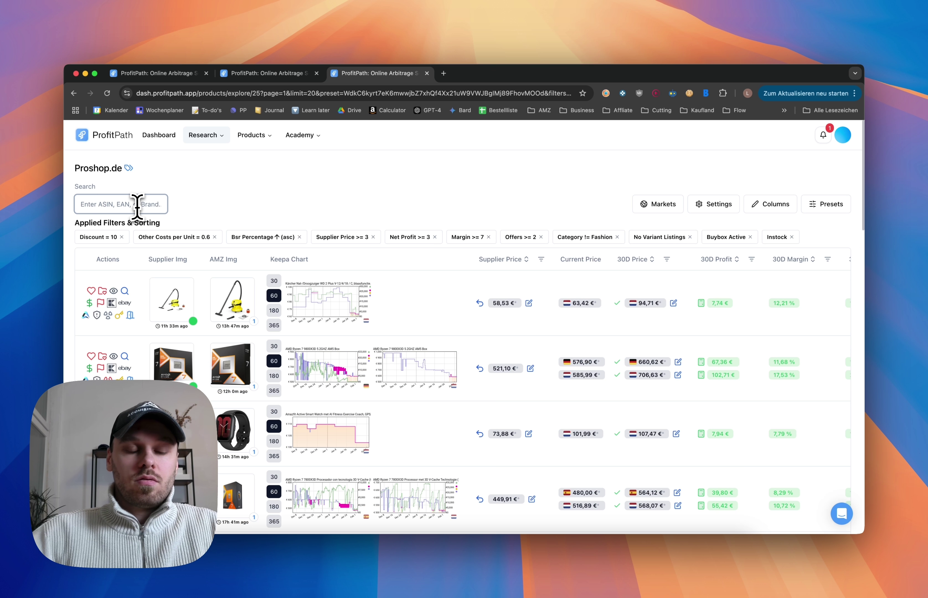
{"action": "type", "text": "Lego"}
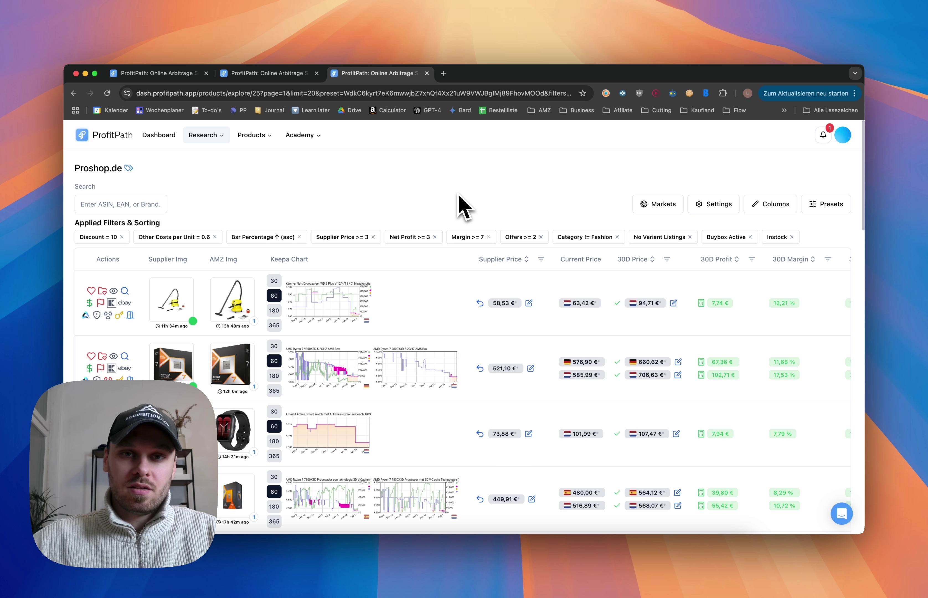
Step: Inspect the AMD Ryzen 7 9800X3D's images and 60-day Keepa charts and add the processor to the global favorites
{"action": "scroll", "coordinate": [464, 207], "scroll_direction": "down", "scroll_amount": 2}
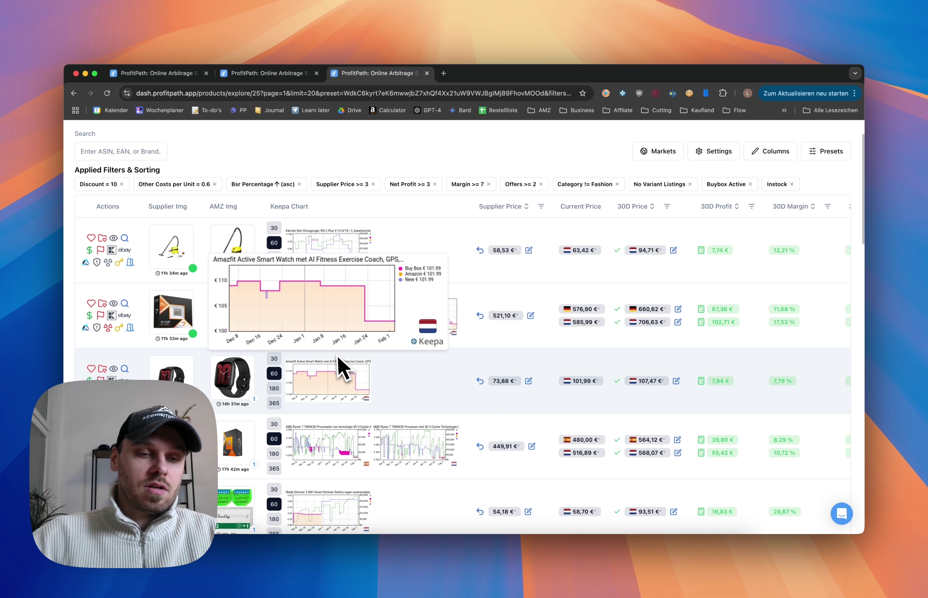
{"action": "mouse_move", "coordinate": [191, 308]}
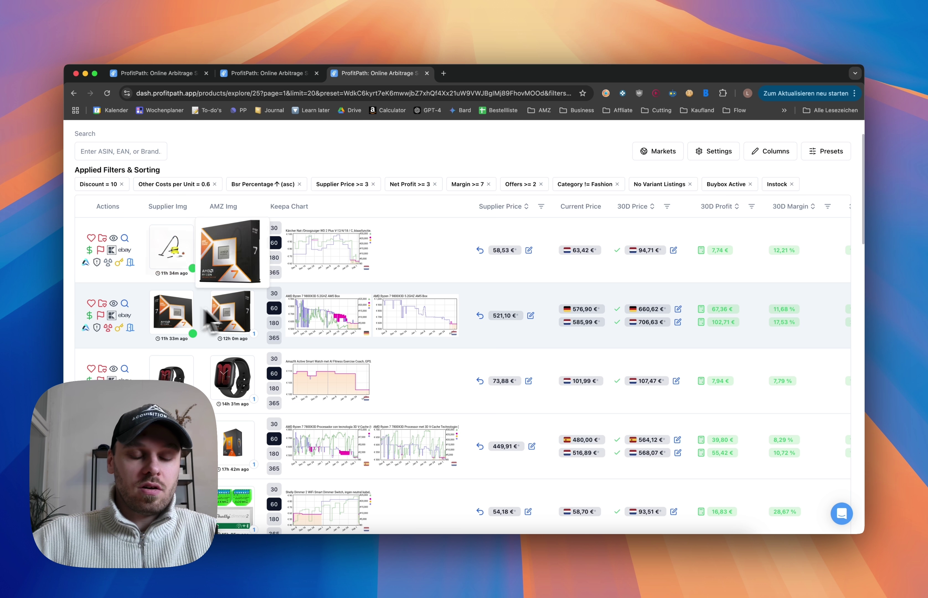
{"action": "mouse_move", "coordinate": [320, 328]}
{"action": "mouse_move", "coordinate": [354, 333]}
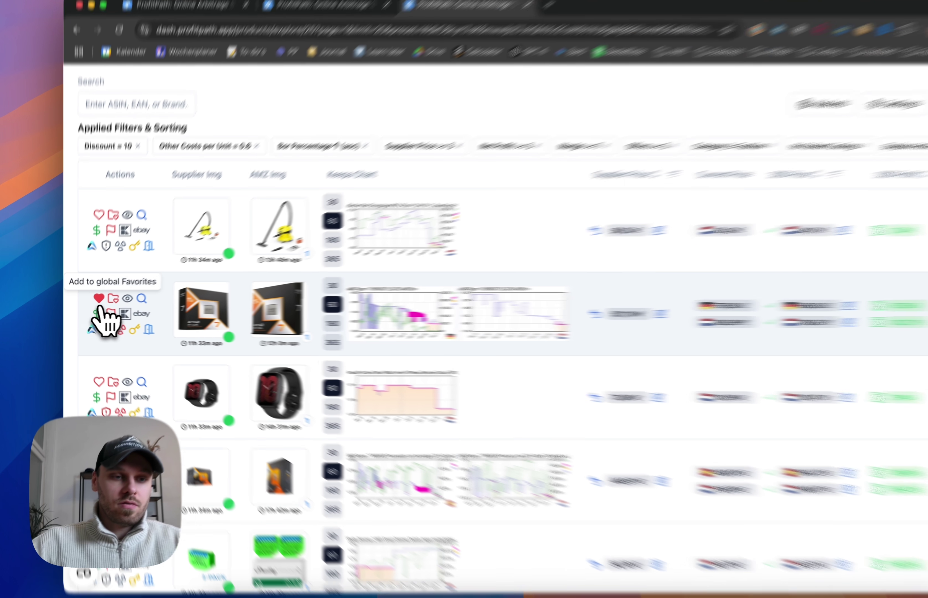
{"action": "left_click", "coordinate": [92, 304]}
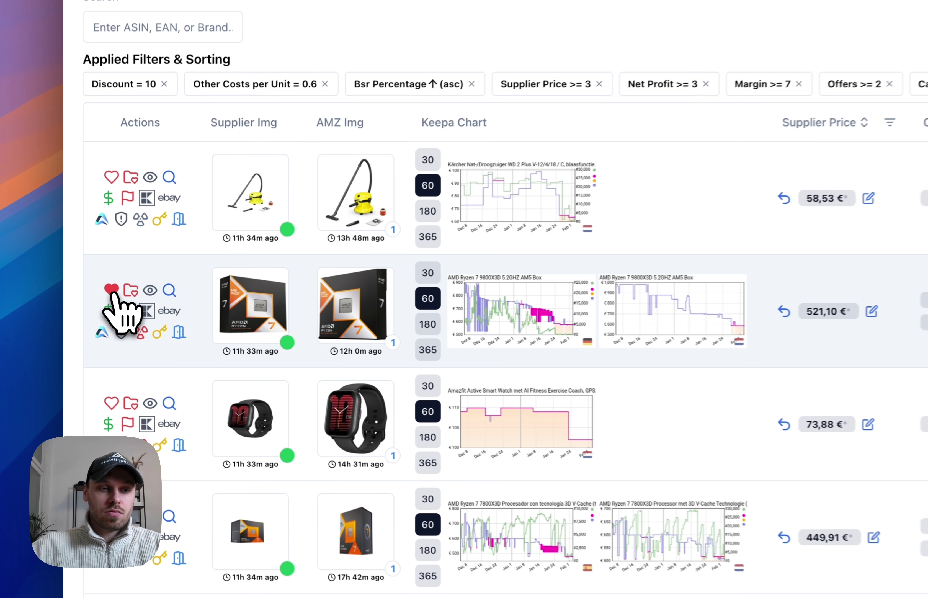
{"action": "mouse_move", "coordinate": [529, 330]}
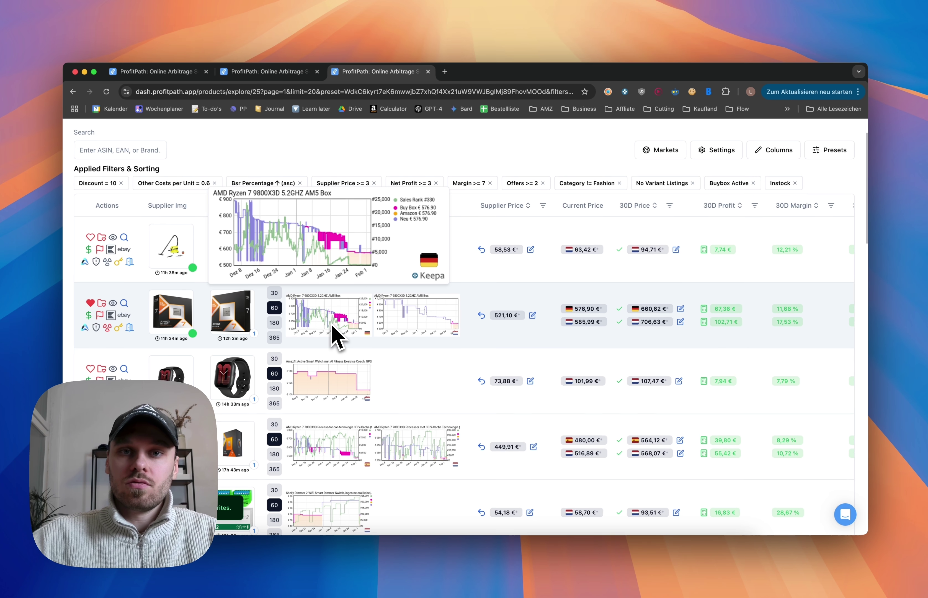
Step: Inspect the Amazfit Active smart watch's Keepa chart and prices and add the watch to the global favorites
{"action": "scroll", "coordinate": [466, 336], "scroll_direction": "down", "scroll_amount": 3}
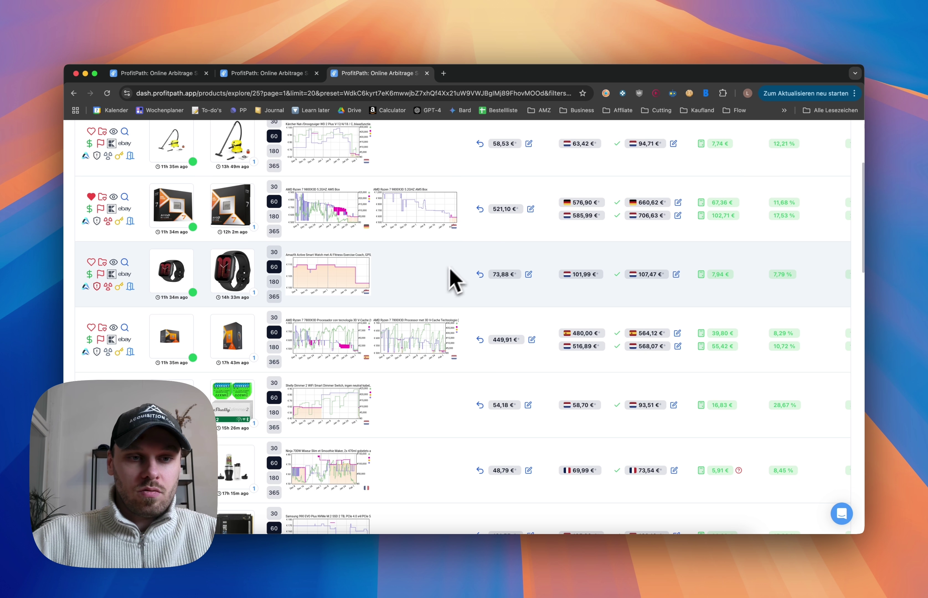
{"action": "mouse_move", "coordinate": [348, 267]}
{"action": "scroll", "coordinate": [389, 292], "scroll_direction": "down", "scroll_amount": 1}
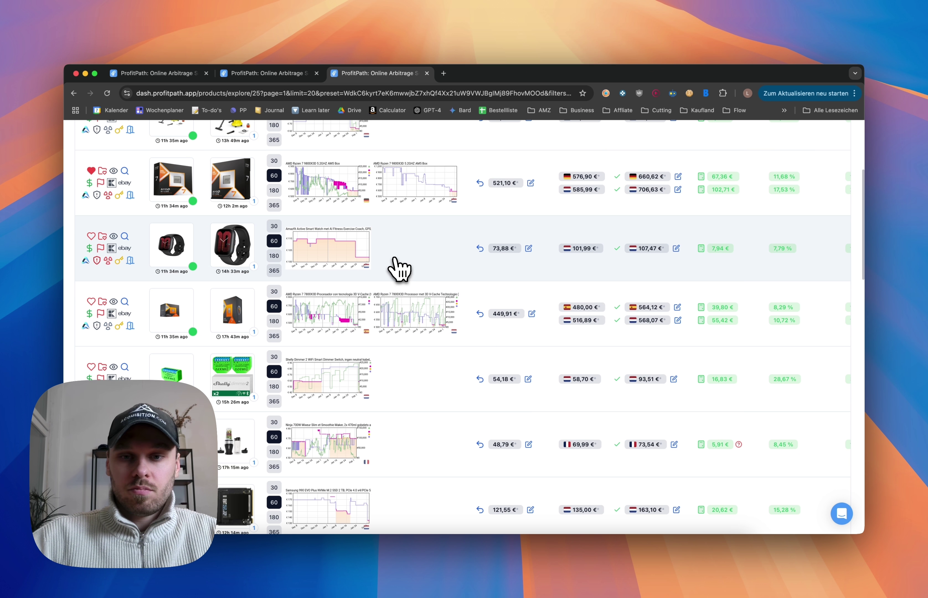
{"action": "scroll", "coordinate": [781, 296], "scroll_direction": "up", "scroll_amount": 1}
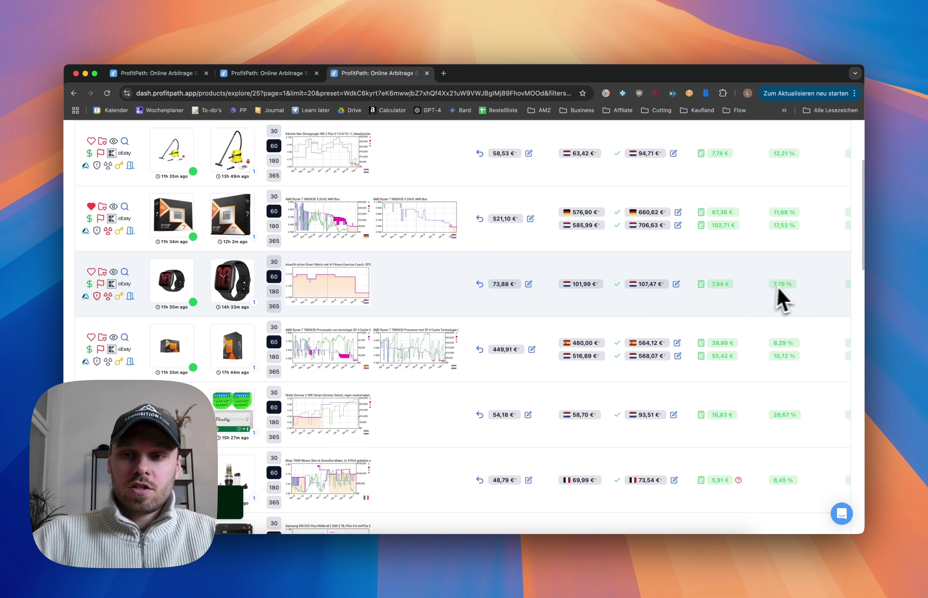
{"action": "left_click", "coordinate": [91, 272]}
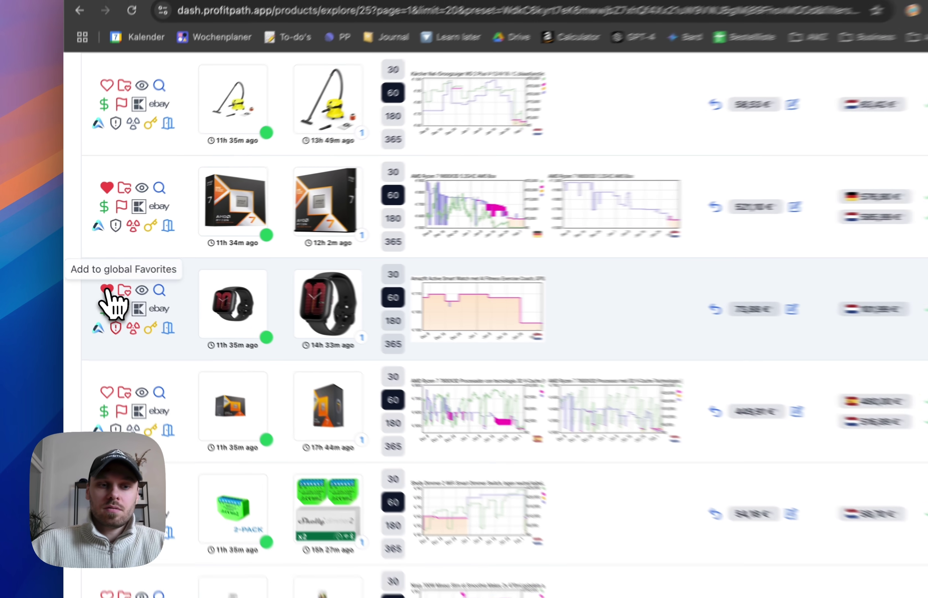
Step: Inspect the AMD Ryzen 7 7800X3D's 60-day Keepa charts and add the processor to the global favorites
{"action": "scroll", "coordinate": [445, 283], "scroll_direction": "down", "scroll_amount": 1}
{"action": "mouse_move", "coordinate": [320, 339]}
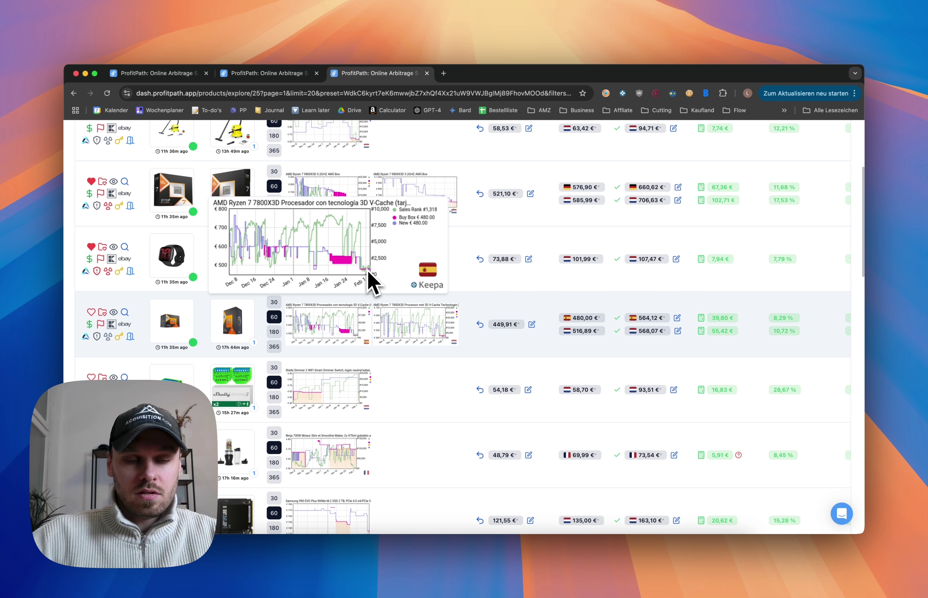
{"action": "mouse_move", "coordinate": [389, 294]}
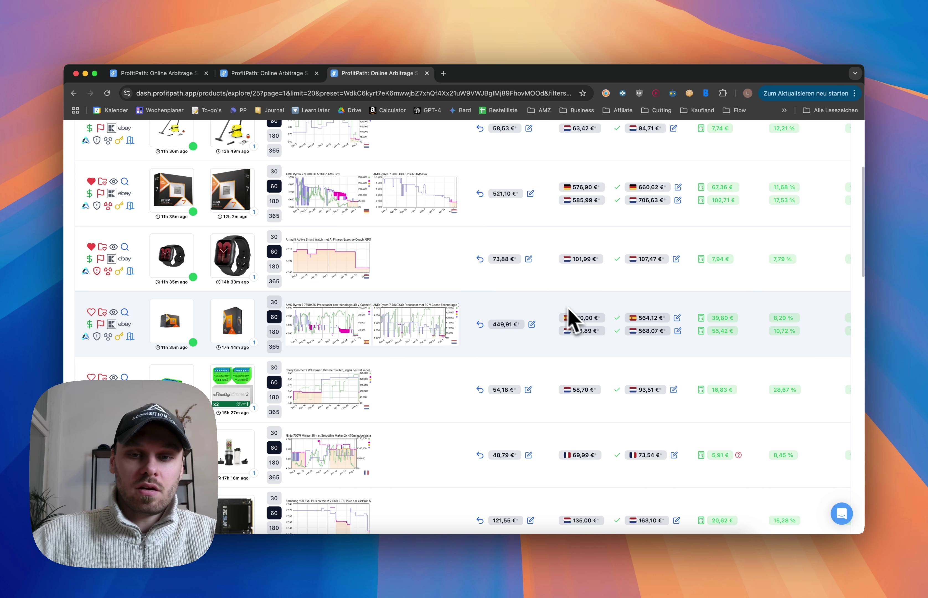
{"action": "left_click", "coordinate": [90, 312]}
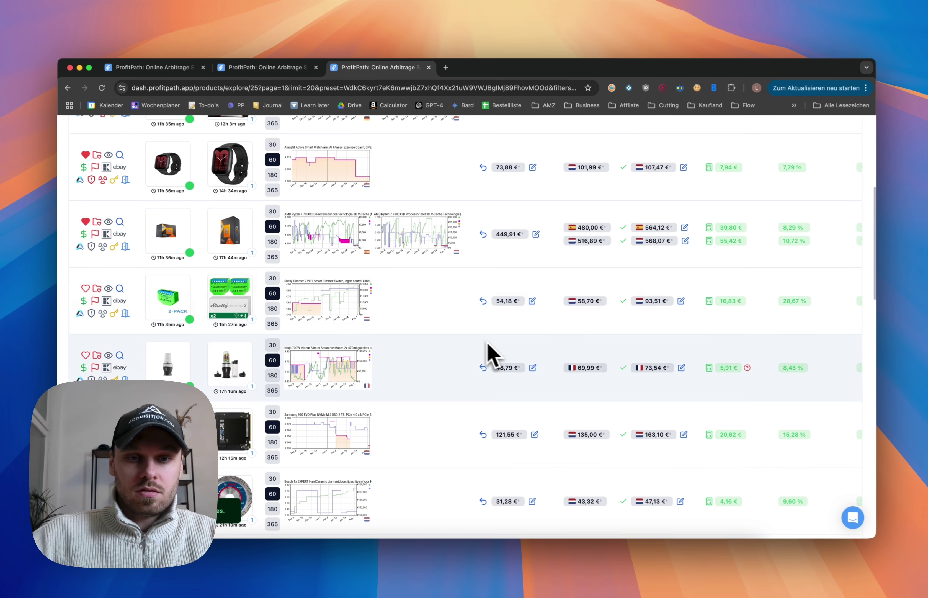
Step: Add the Ninja 700W smoothie maker and the Samsung 990 EVO Plus 2 TB SSD to the global favorites
{"action": "mouse_move", "coordinate": [382, 398]}
{"action": "scroll", "coordinate": [439, 325], "scroll_direction": "down", "scroll_amount": 3}
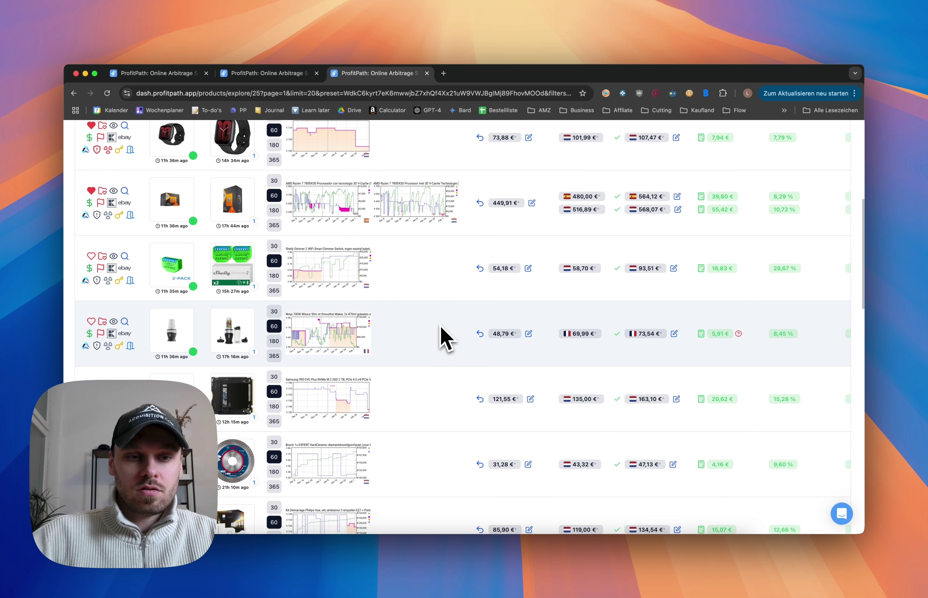
{"action": "scroll", "coordinate": [382, 328], "scroll_direction": "down", "scroll_amount": 1}
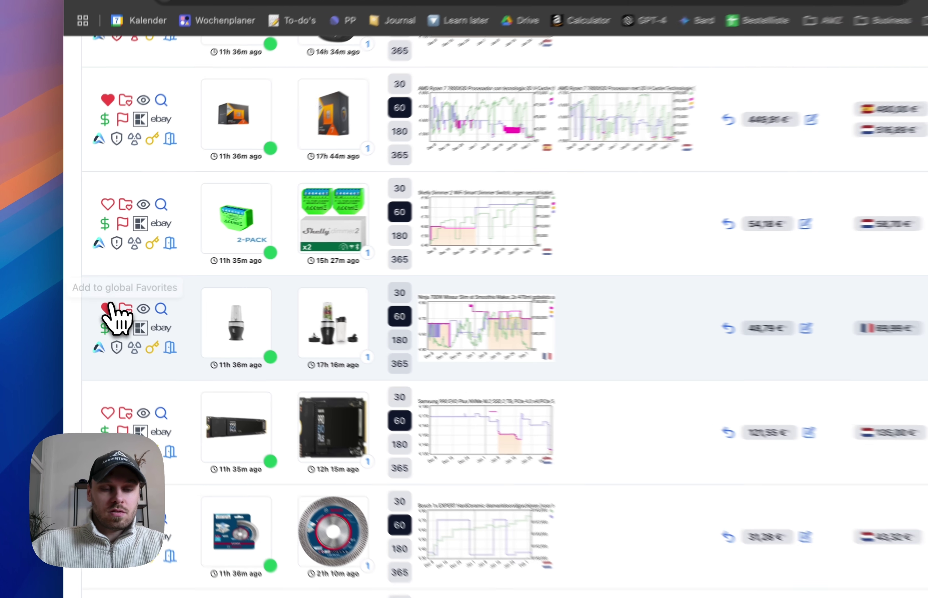
{"action": "left_click", "coordinate": [91, 291]}
{"action": "scroll", "coordinate": [413, 299], "scroll_direction": "down", "scroll_amount": 4}
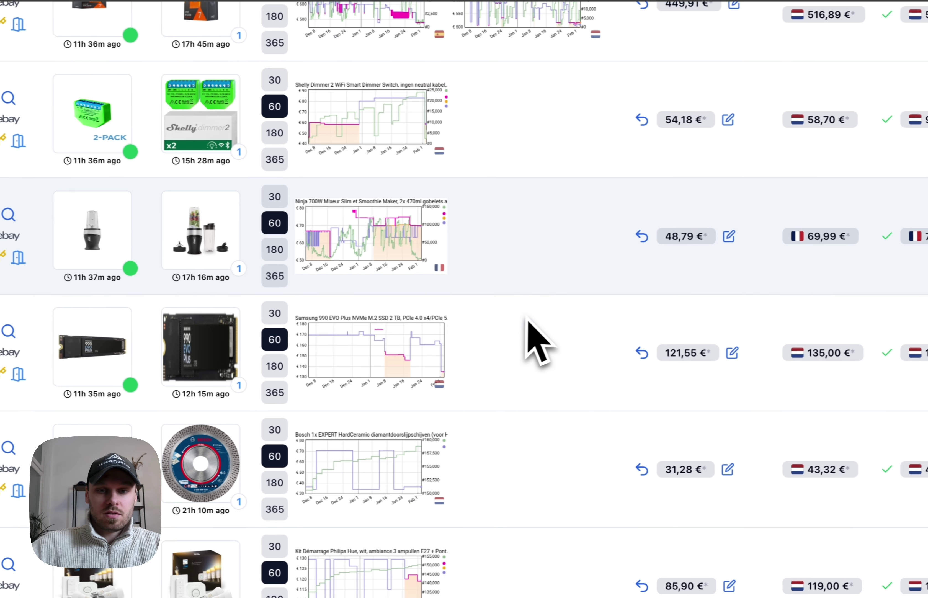
{"action": "scroll", "coordinate": [516, 316], "scroll_direction": "down", "scroll_amount": 2}
{"action": "left_click", "coordinate": [98, 280]}
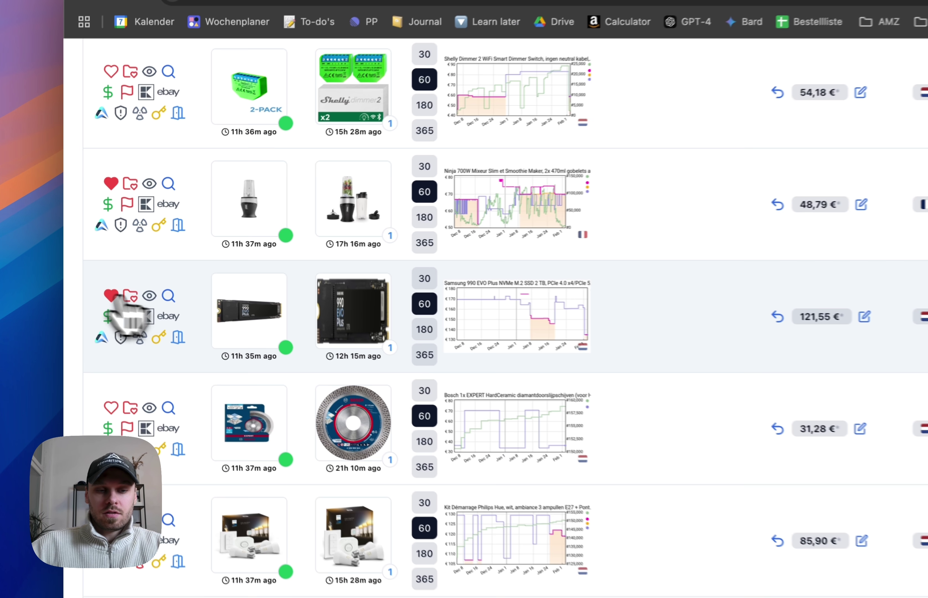
Step: Add the Aqara 2K camera, the SanDisk Extreme PRO 128 GB card and the SanDisk Ultra Fit 1TB drive to the global favorites
{"action": "scroll", "coordinate": [552, 345], "scroll_direction": "down", "scroll_amount": 3}
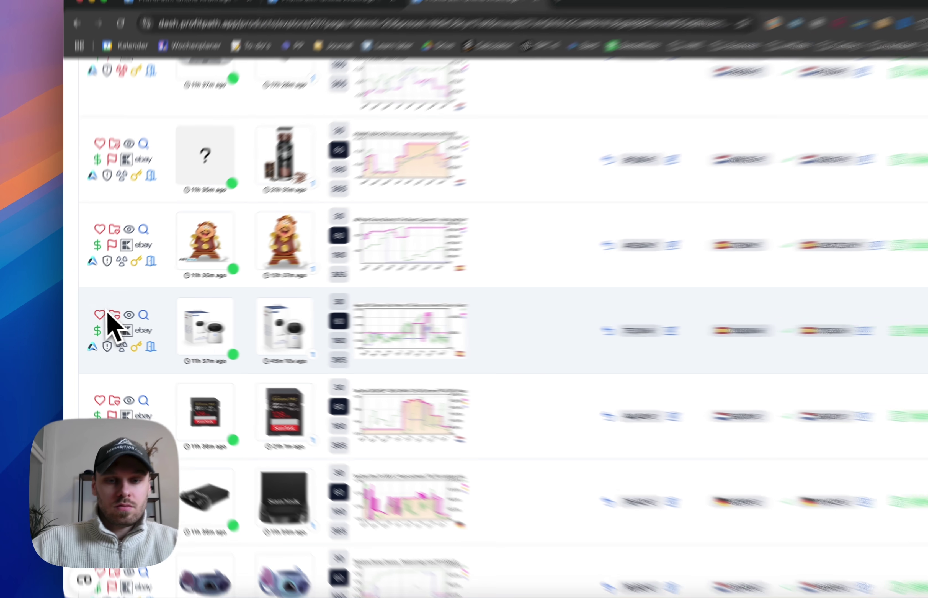
{"action": "left_click", "coordinate": [102, 315]}
{"action": "scroll", "coordinate": [648, 365], "scroll_direction": "down", "scroll_amount": 2}
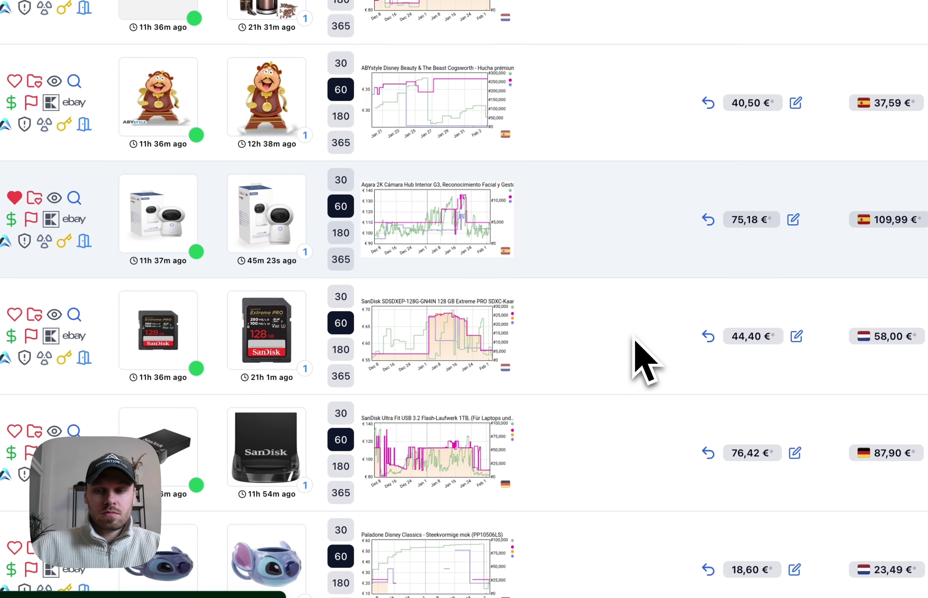
{"action": "left_click", "coordinate": [113, 311]}
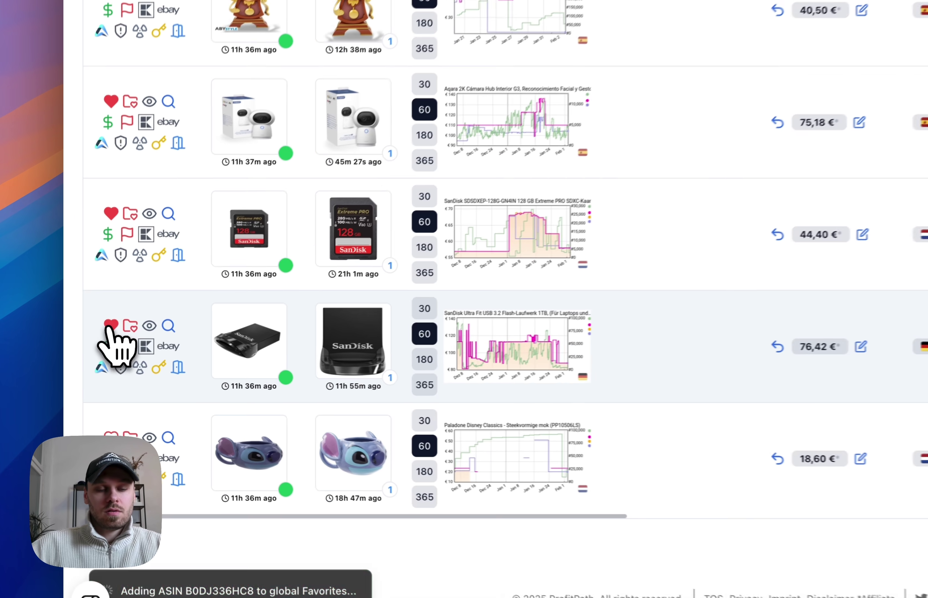
{"action": "scroll", "coordinate": [448, 243], "scroll_direction": "down", "scroll_amount": 10}
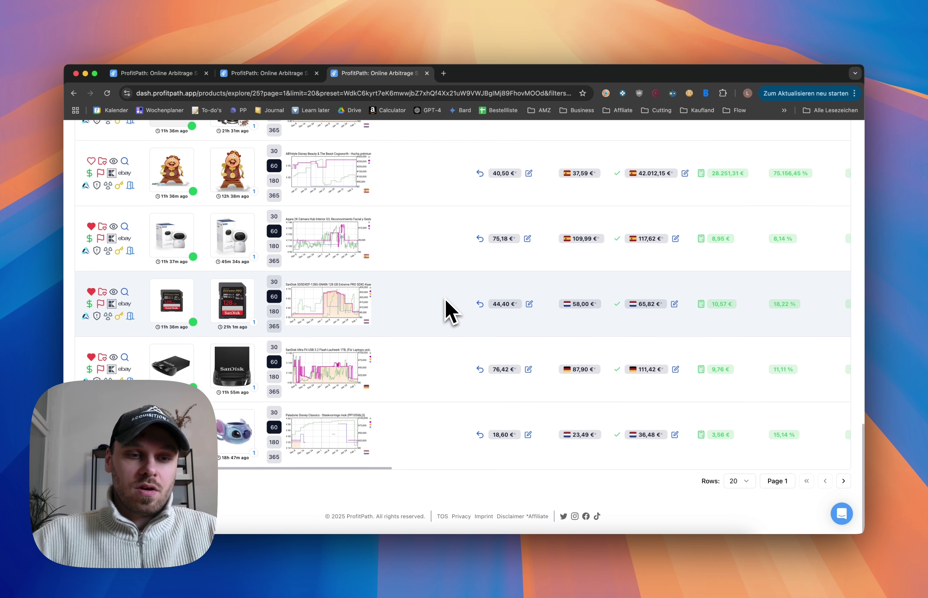
{"action": "scroll", "coordinate": [446, 299], "scroll_direction": "up", "scroll_amount": 20}
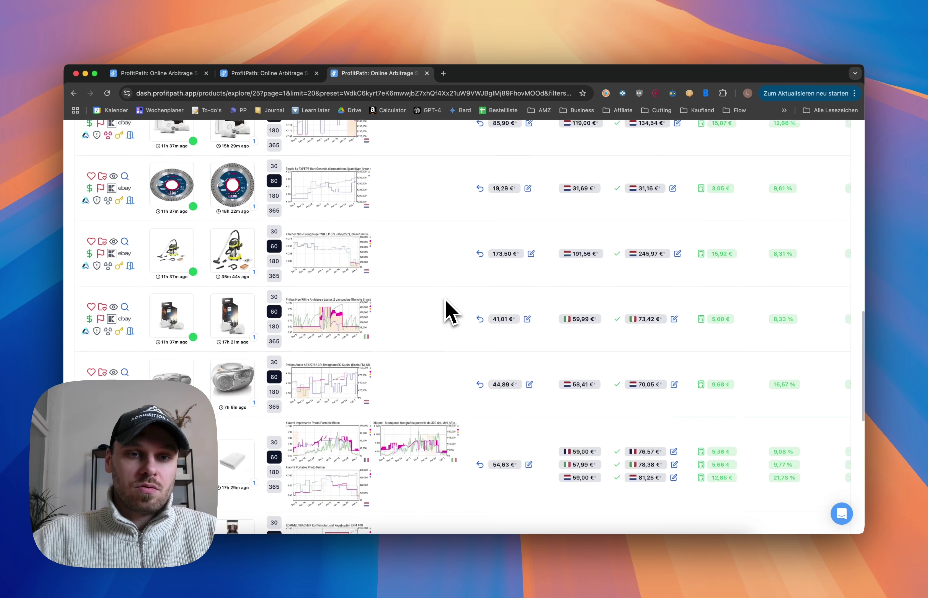